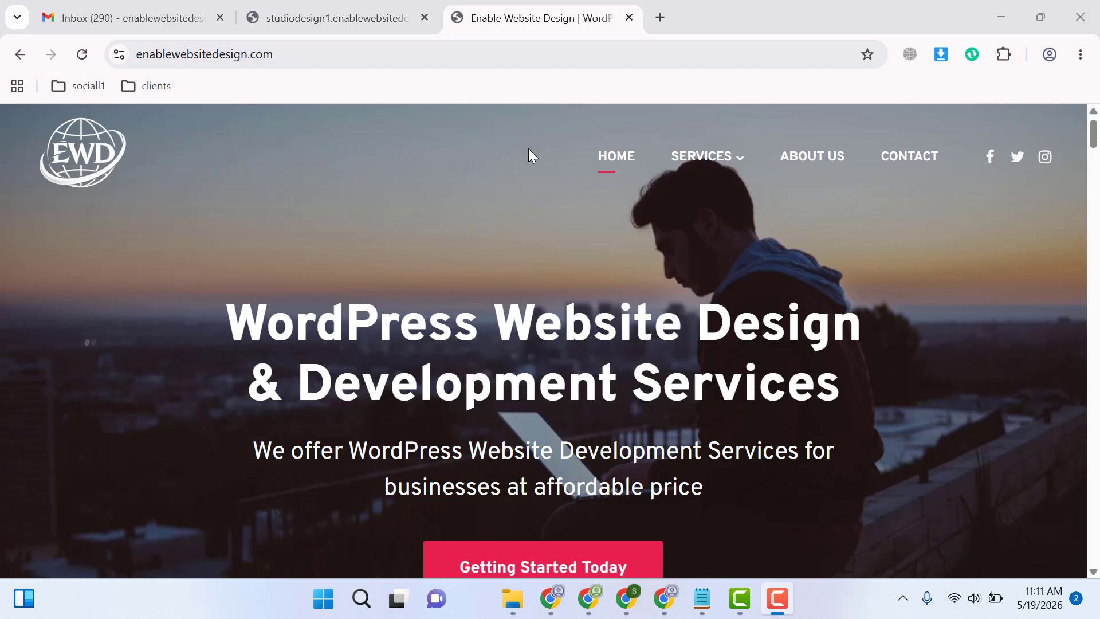
Search Google for "google sheets" in a new browser tab and create a blank Google Sheets spreadsheet from the Sign-in result
click(661, 17)
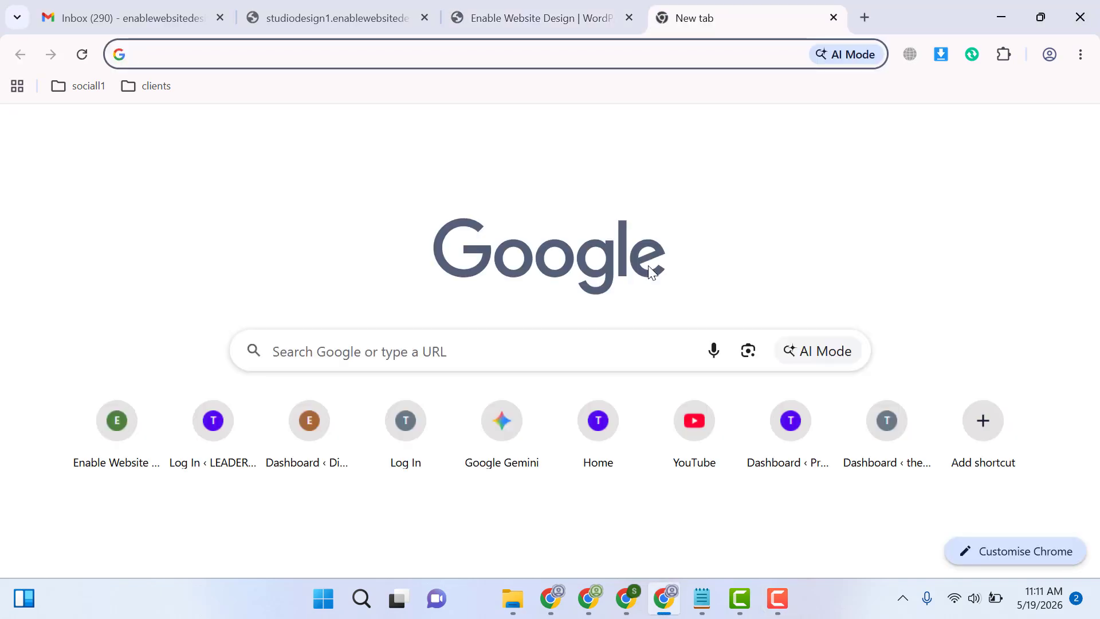
text(google sheets)
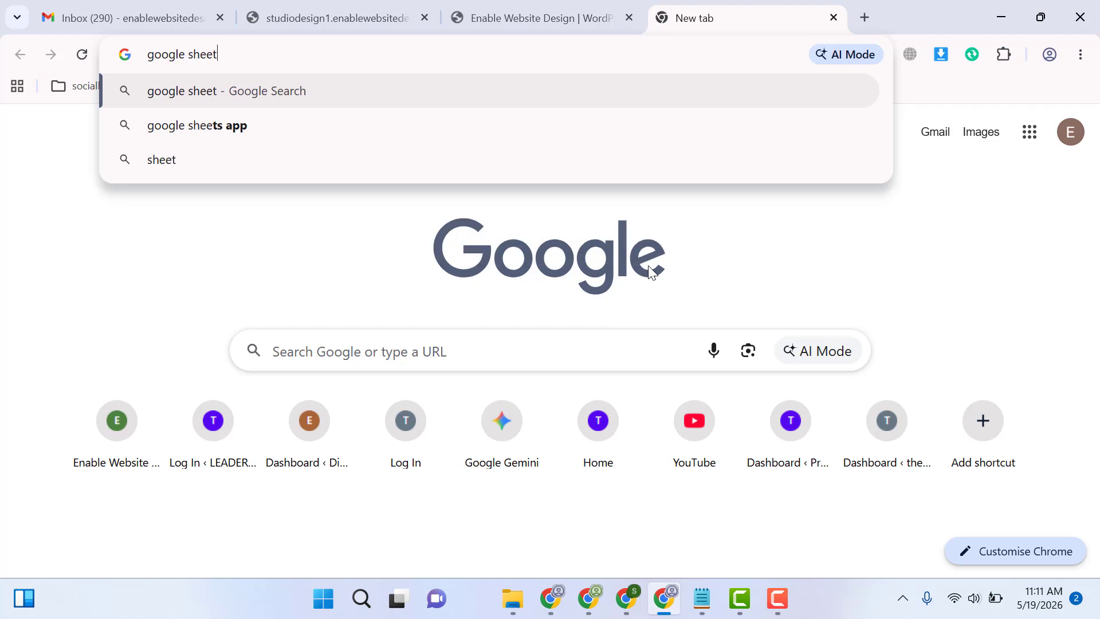
key(Return)
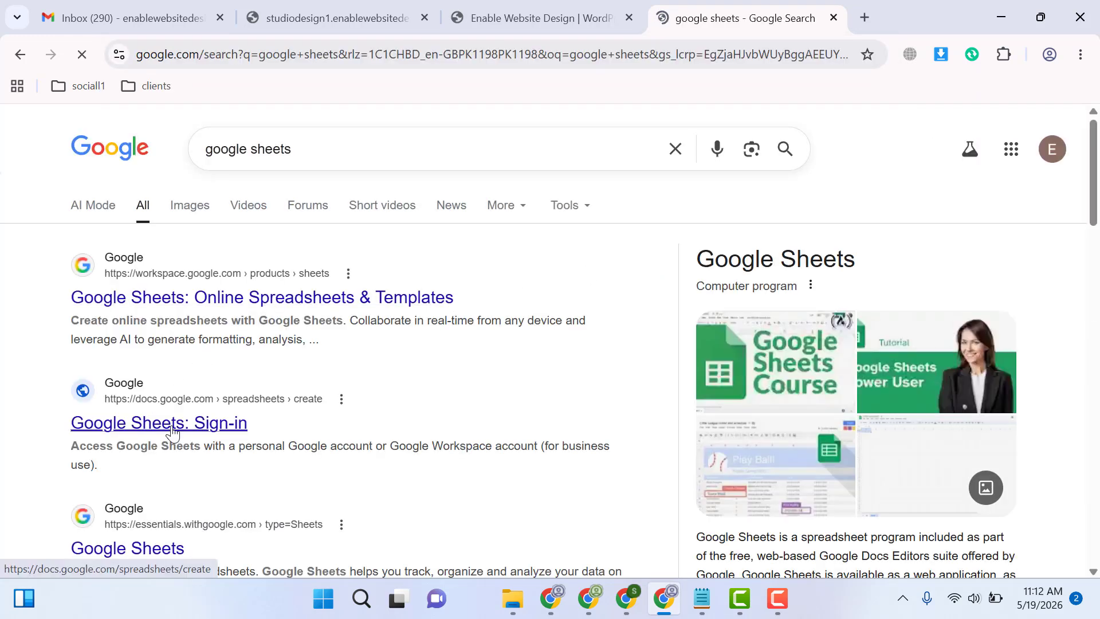
middle_click(166, 430)
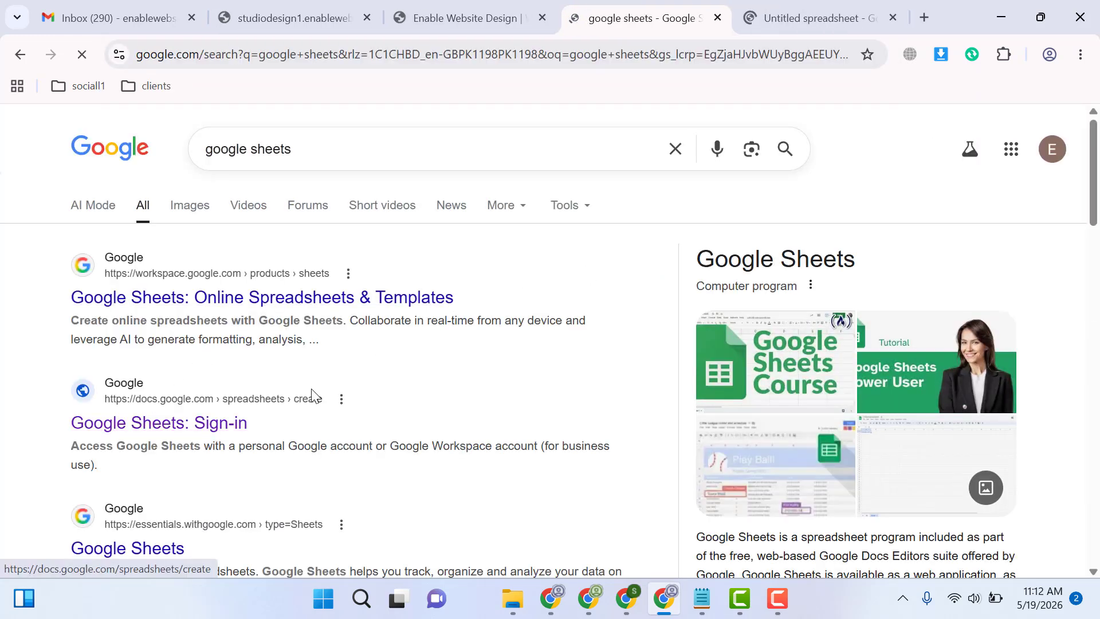
click(799, 12)
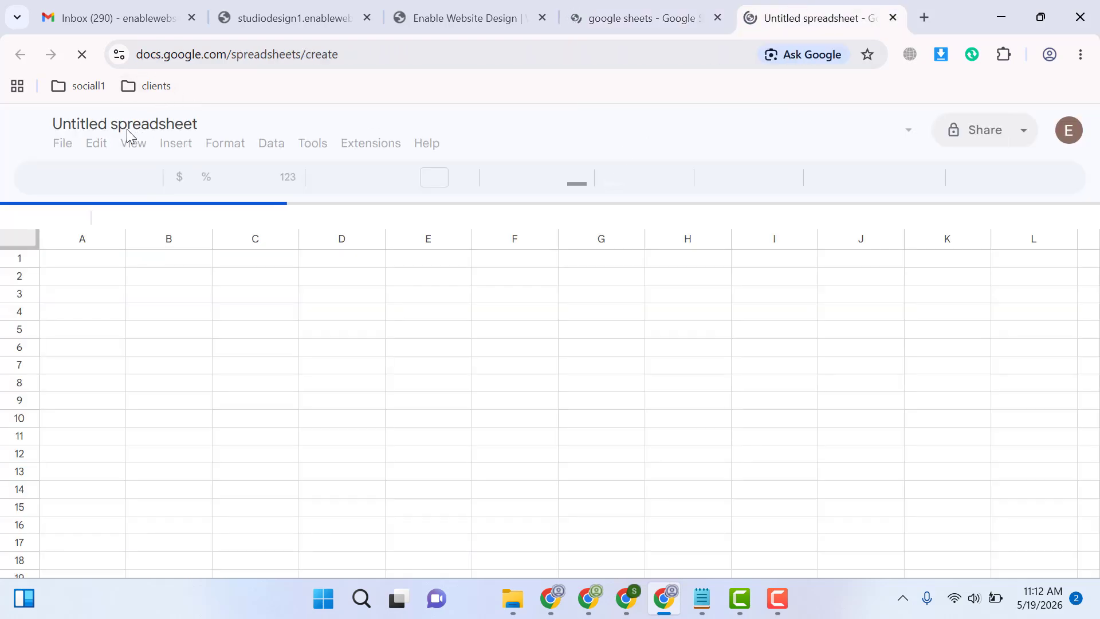
Rename the untitled spreadsheet as Sheet Explore1
double_click(126, 129)
double_click(124, 129)
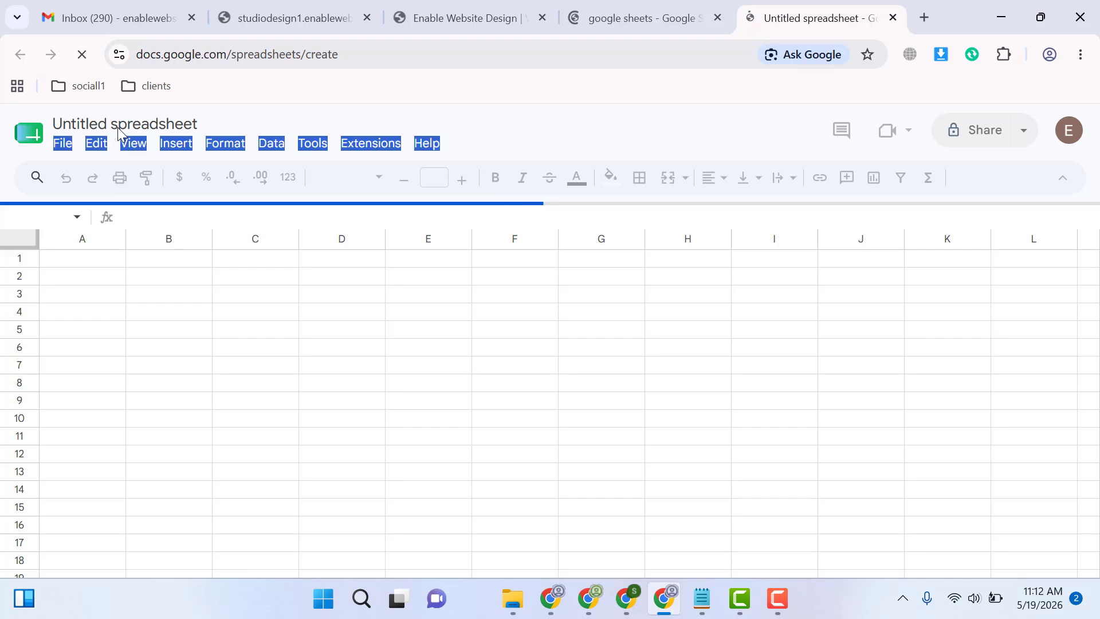
click(105, 121)
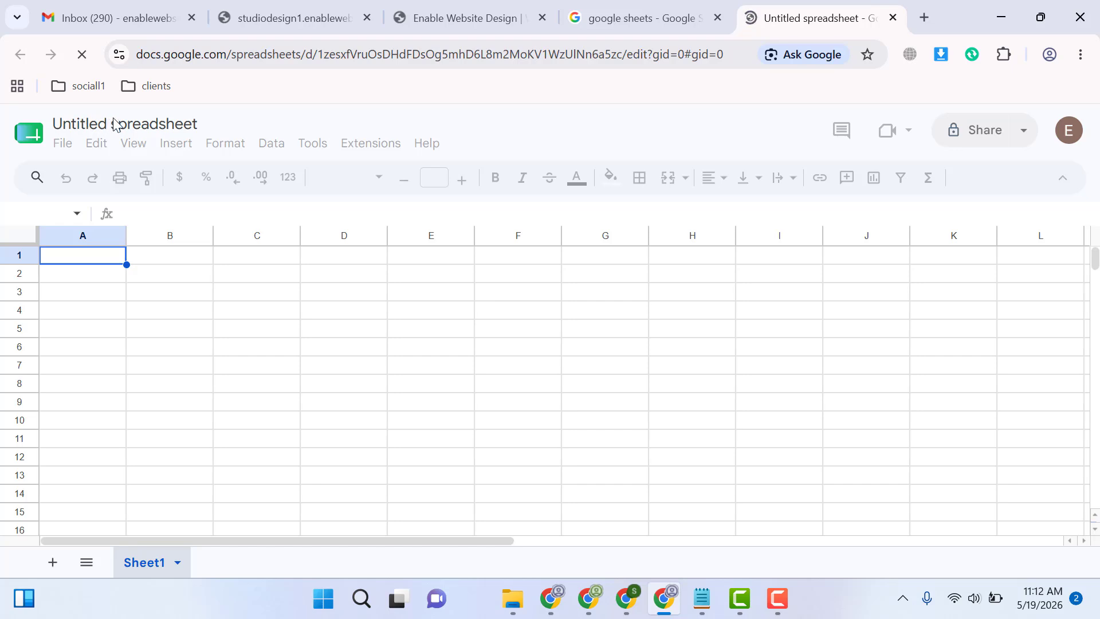
click(101, 123)
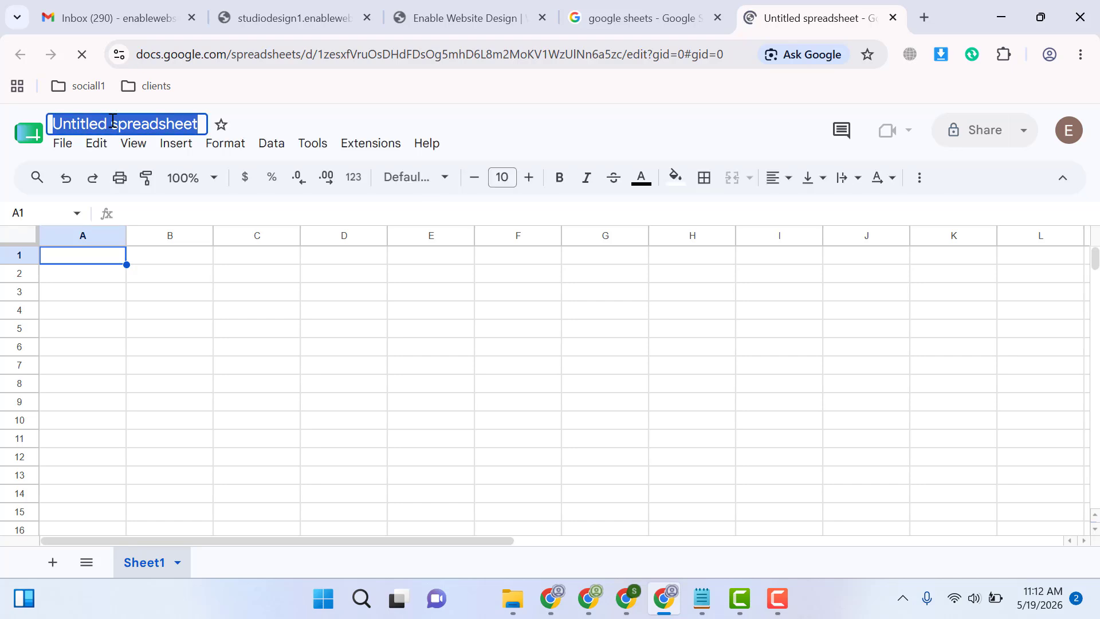
text(Sheet )
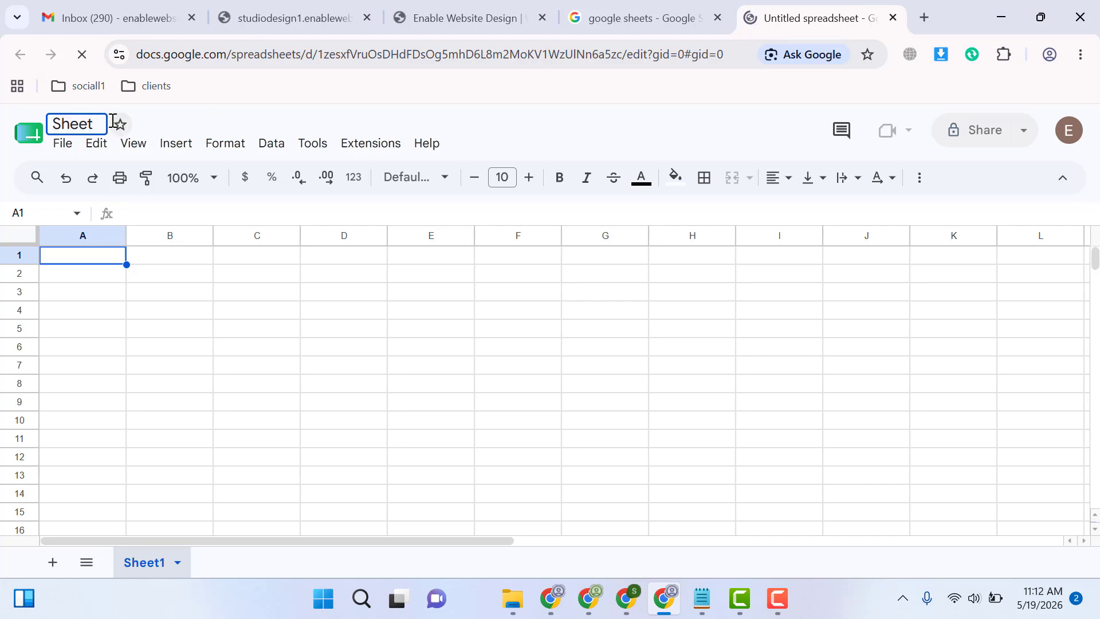
text(Explore1)
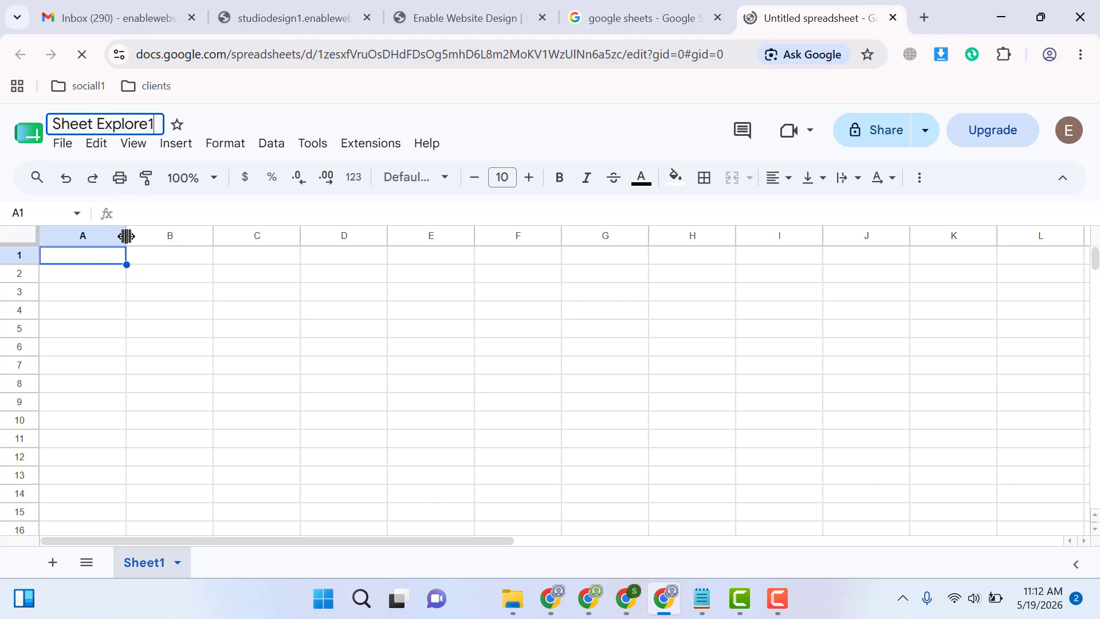
Widen columns A and B and enter the headers Name in A1 and Email in B1
drag(127, 237, 229, 236)
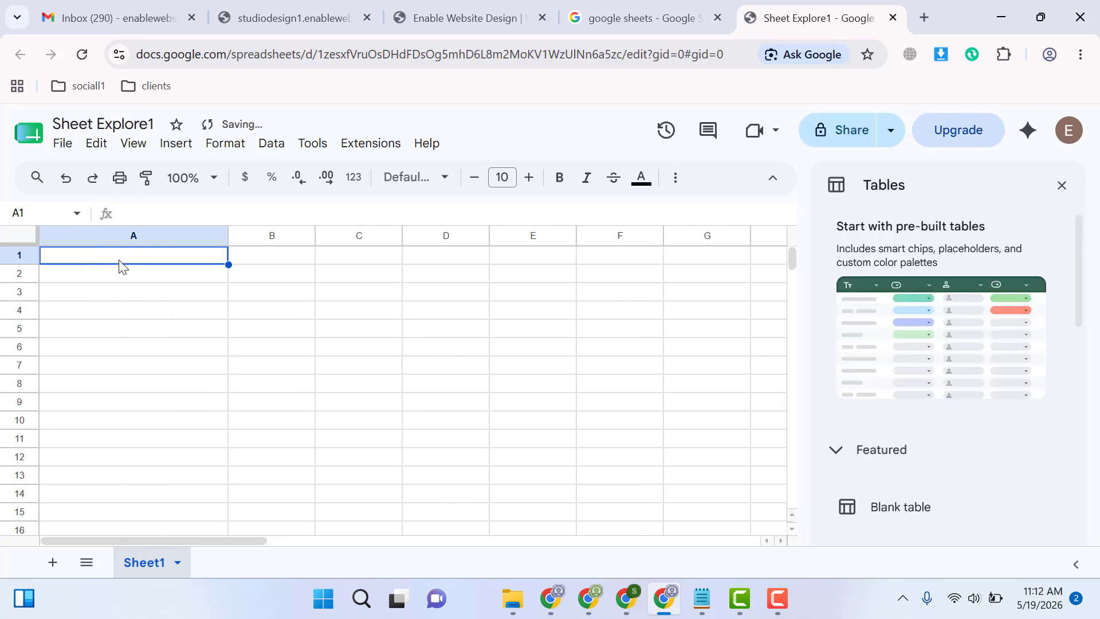
text(Name)
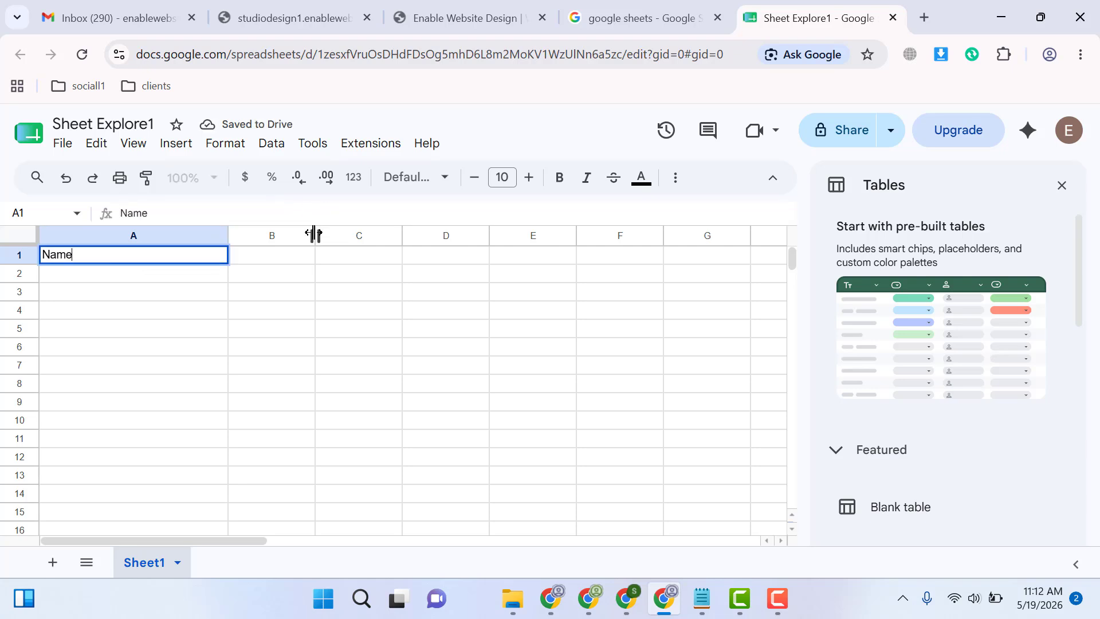
drag(315, 236, 488, 236)
click(302, 264)
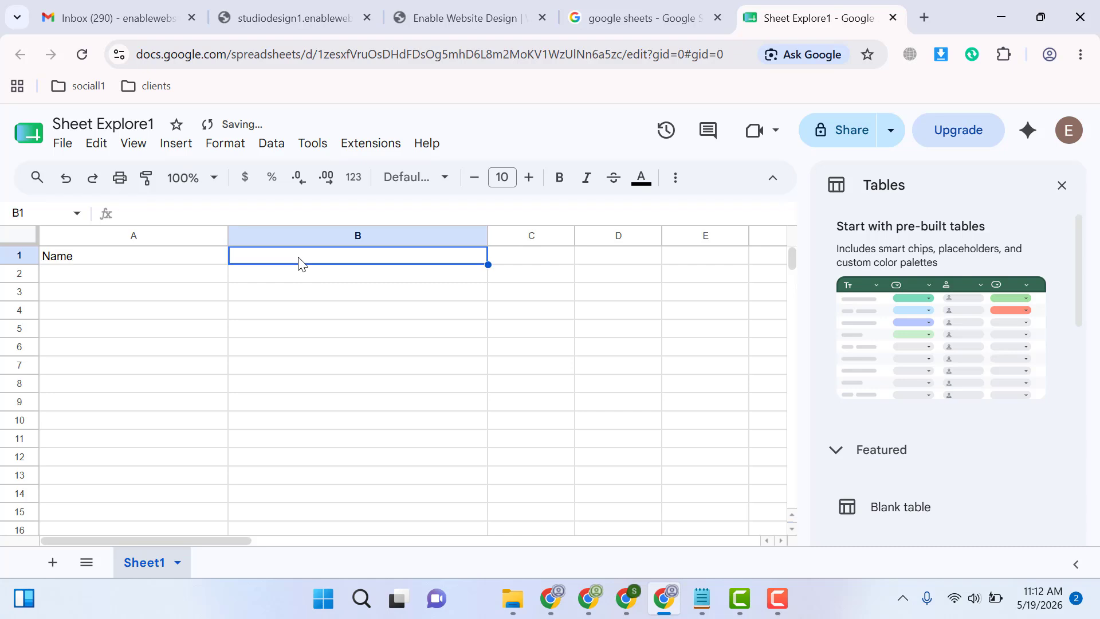
text(Email)
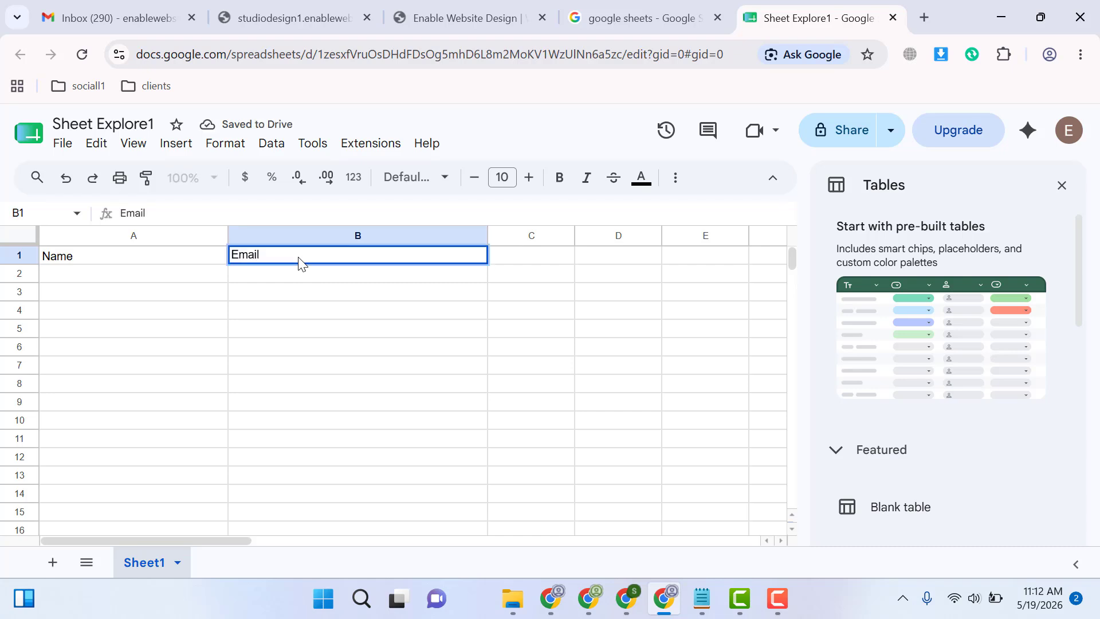
click(245, 329)
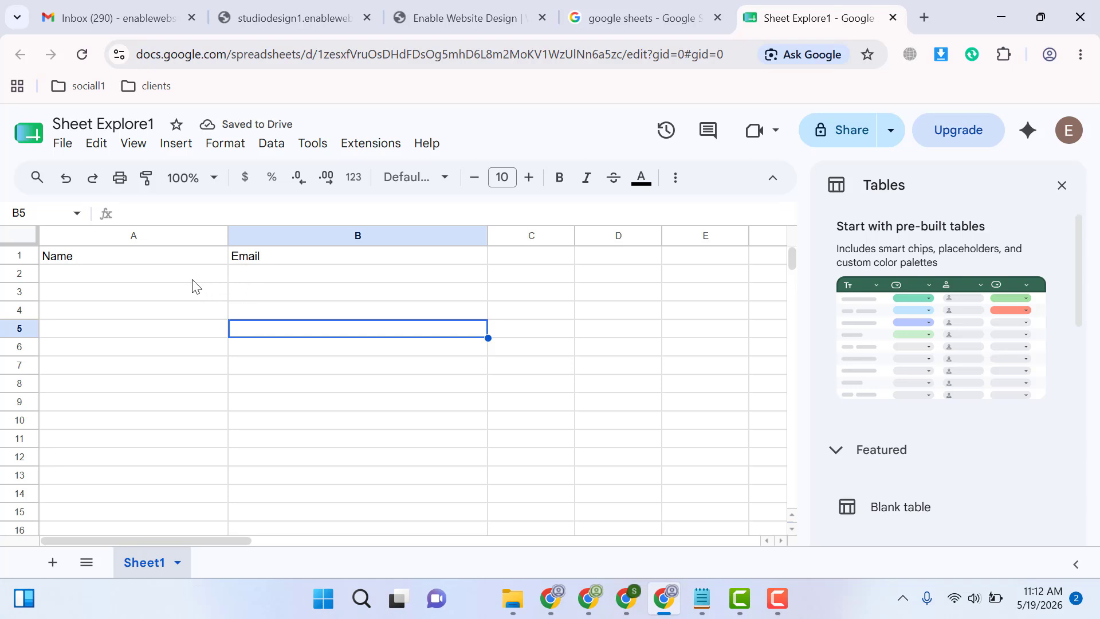
Open the wp-admin page of studiodesign1.enablewebsitedesign.com and log in with the saved username and account password
click(319, 14)
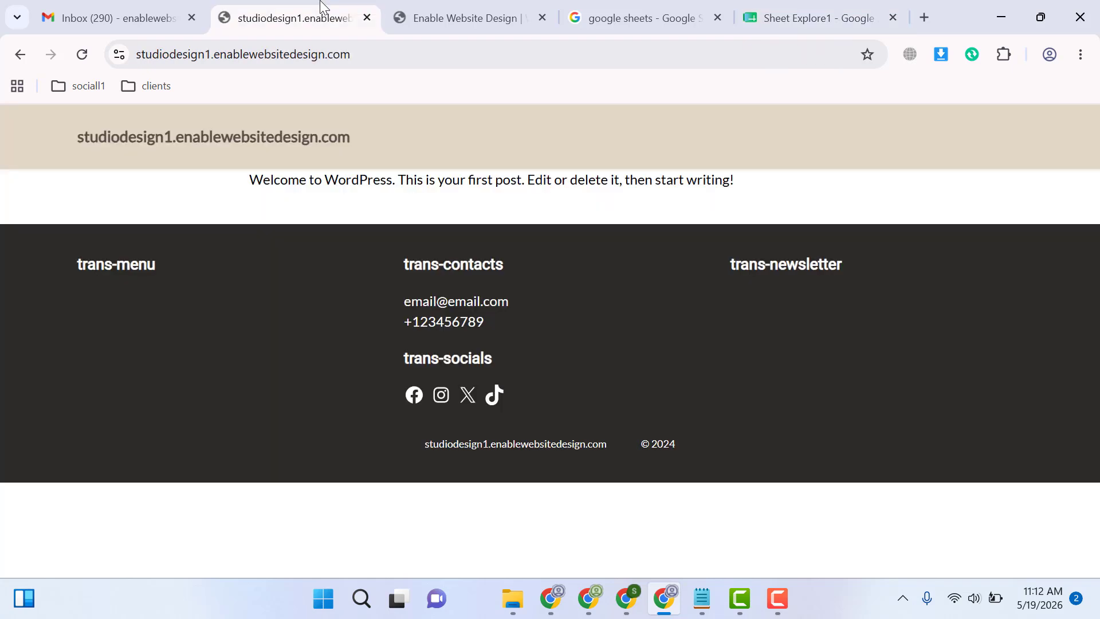
click(374, 51)
click(374, 52)
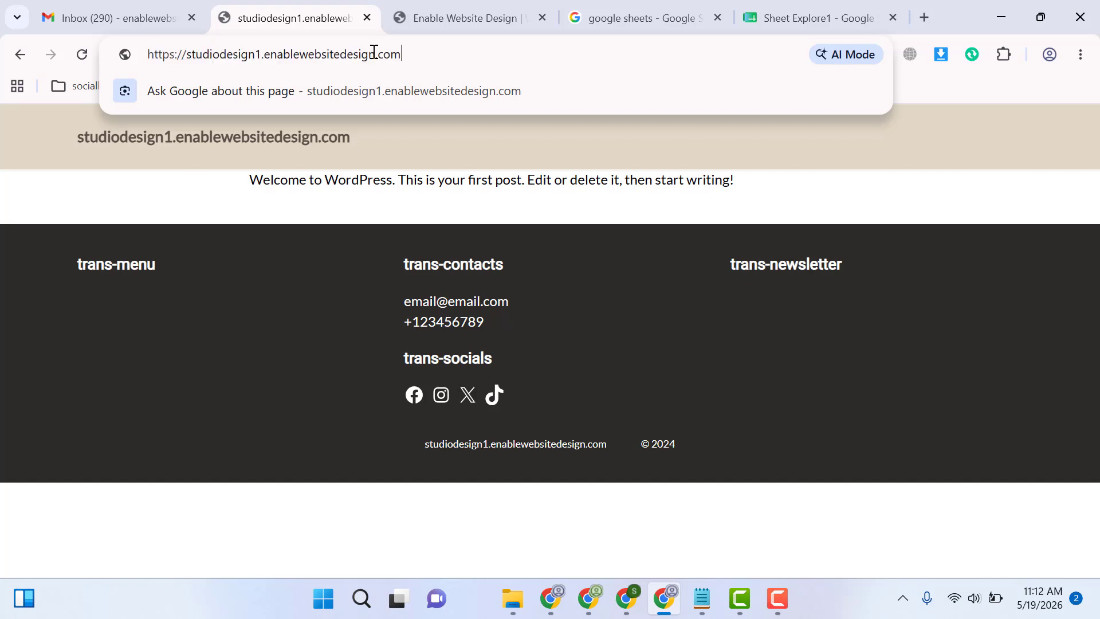
text(/)
text(wp-admin)
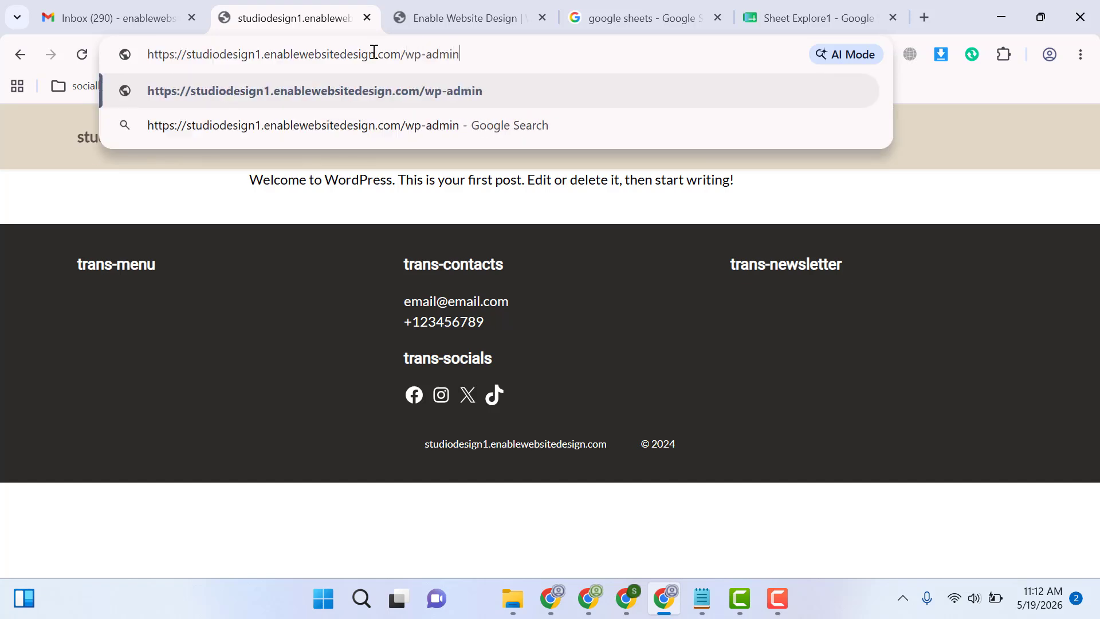
key(Return)
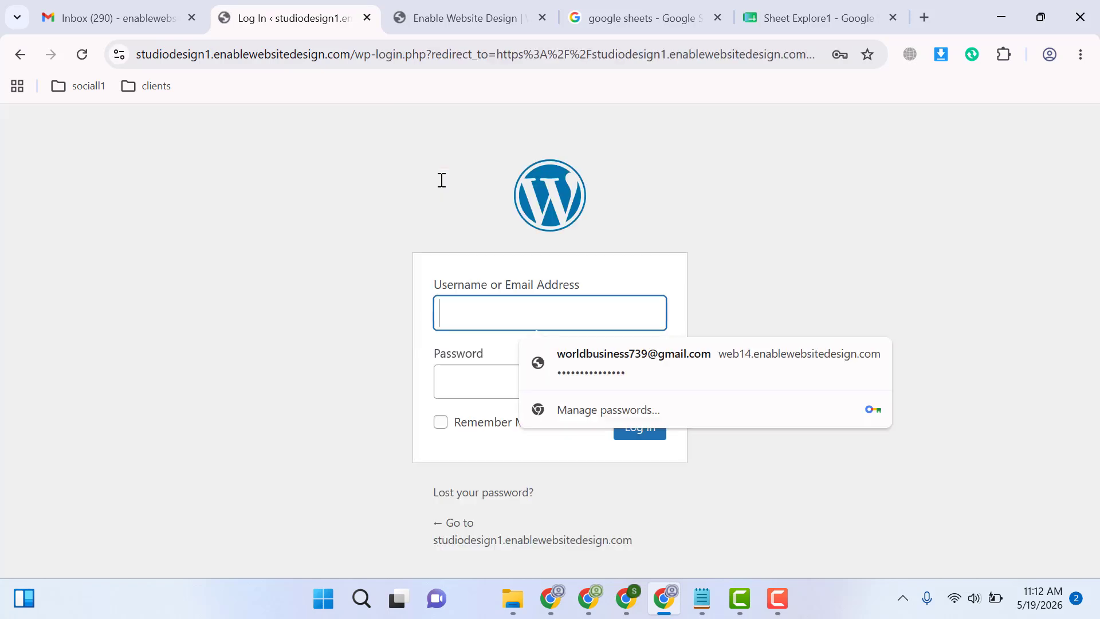
click(645, 359)
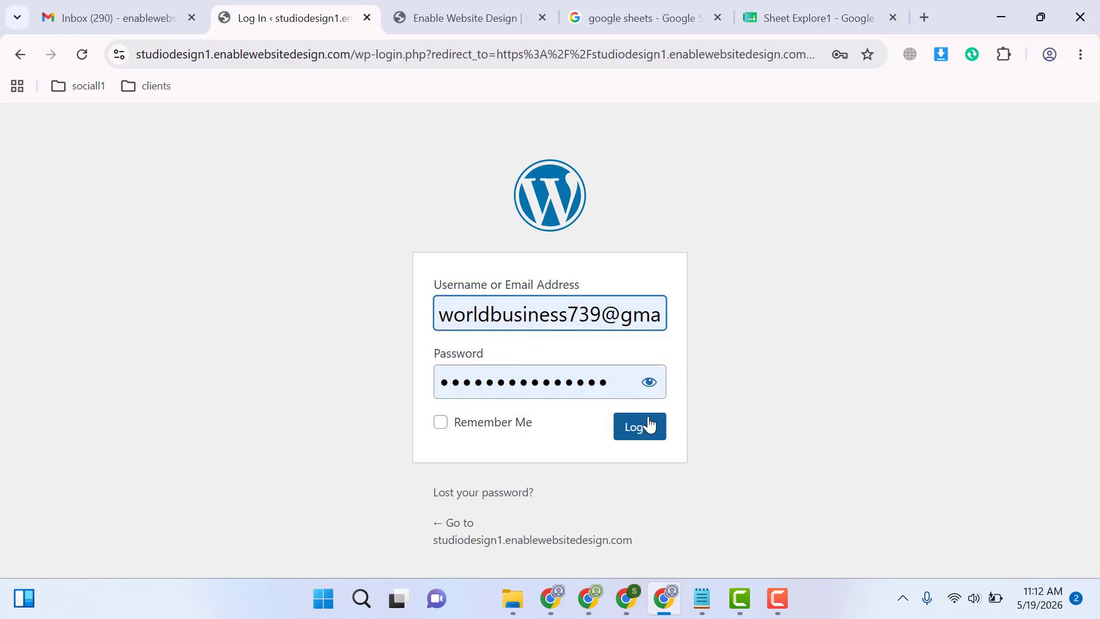
click(648, 427)
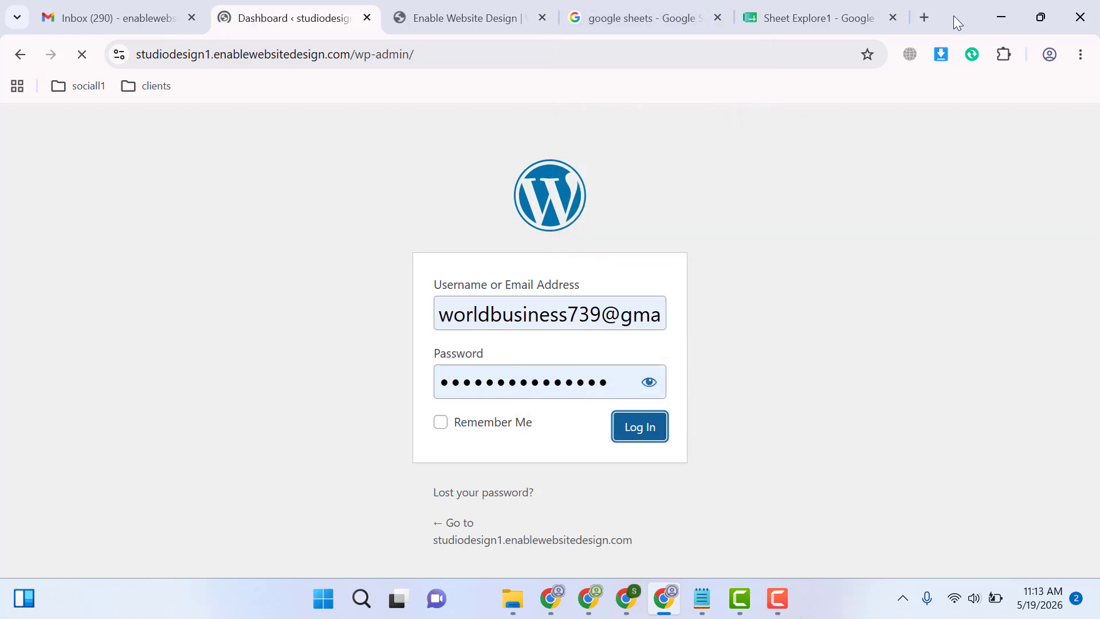
Search Google for "wpforms" in a new browser tab, open the wpforms.com website and look over its home page
click(925, 17)
text(wpforms)
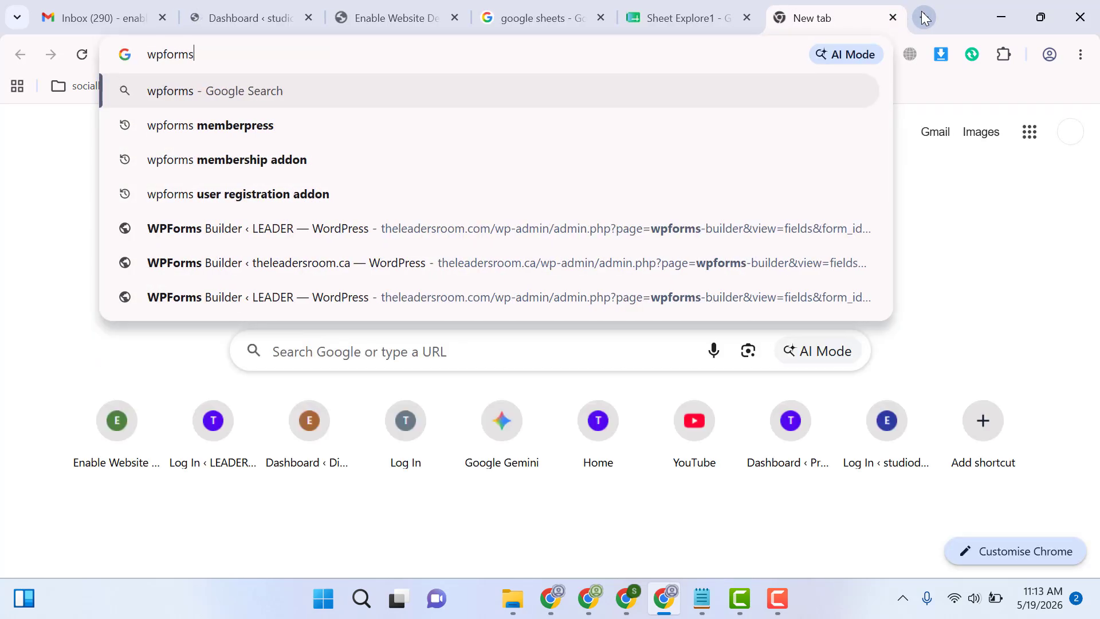
key(Return)
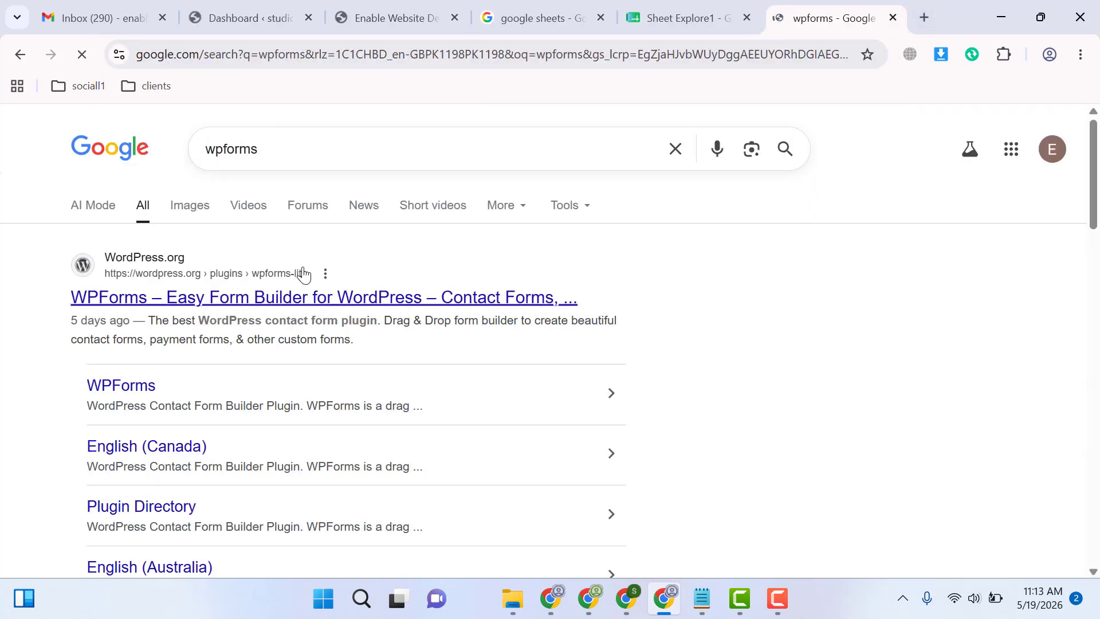
scroll(855, 287, down, 7)
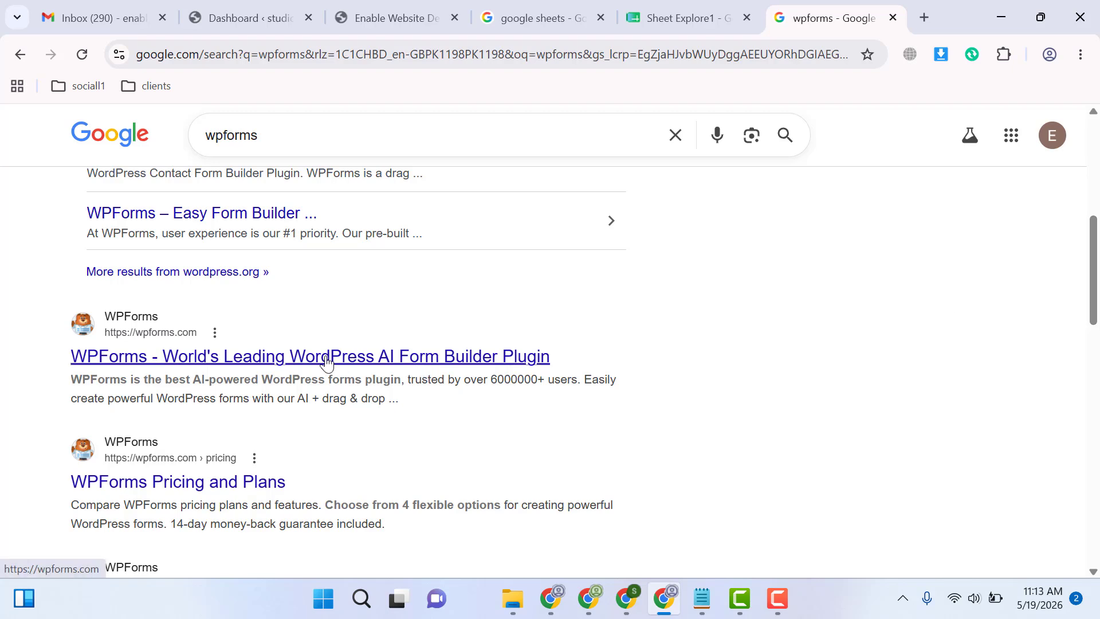
middle_click(327, 361)
click(850, 7)
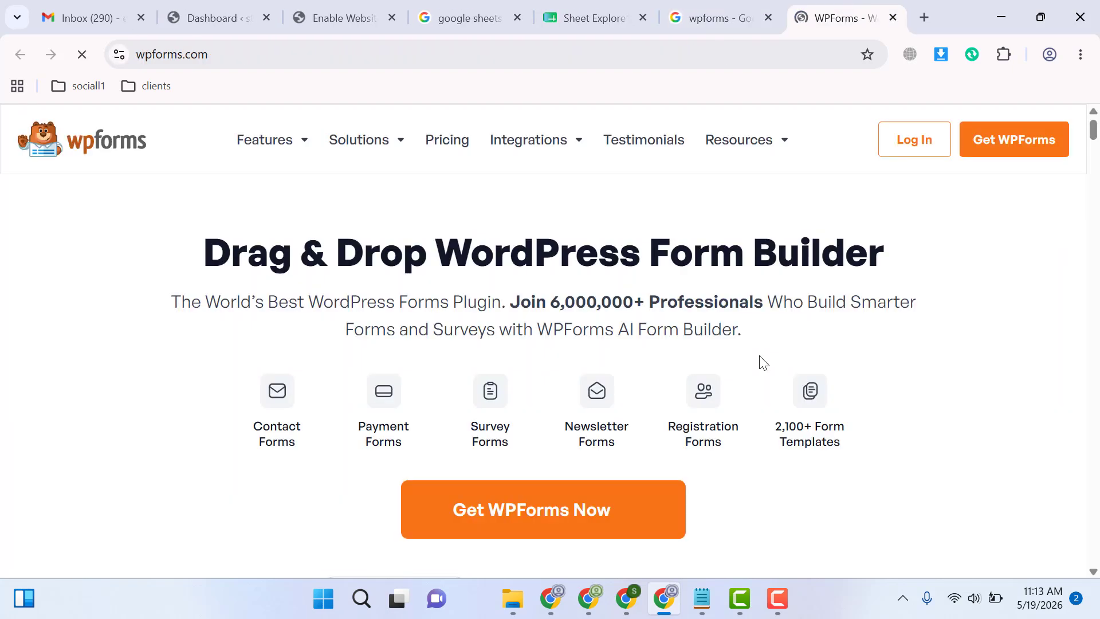
mouse_move(527, 154)
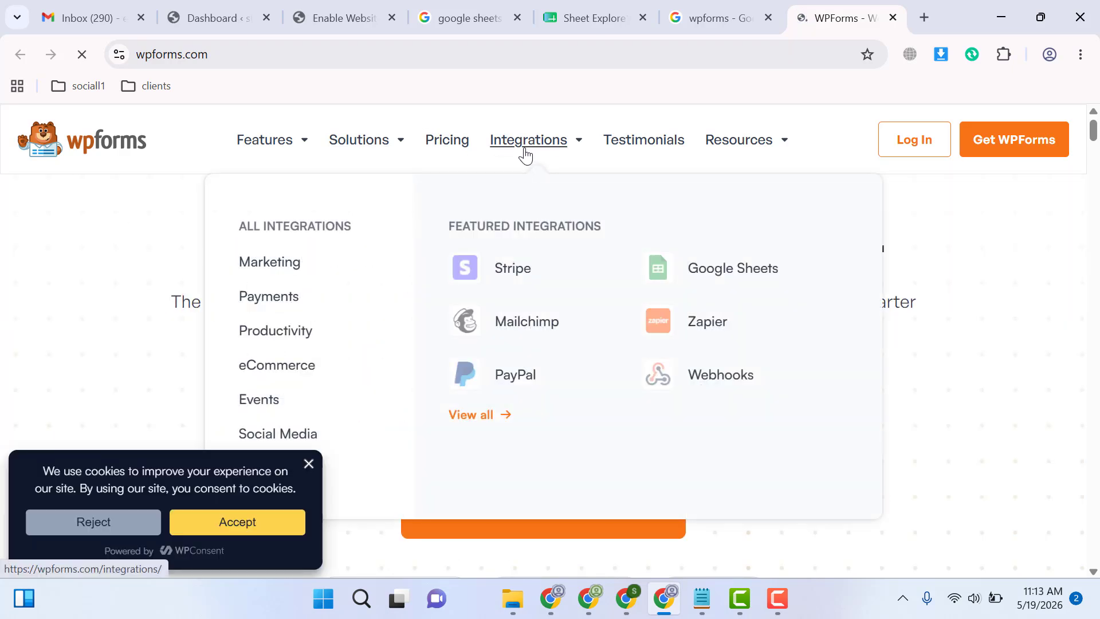
mouse_move(287, 148)
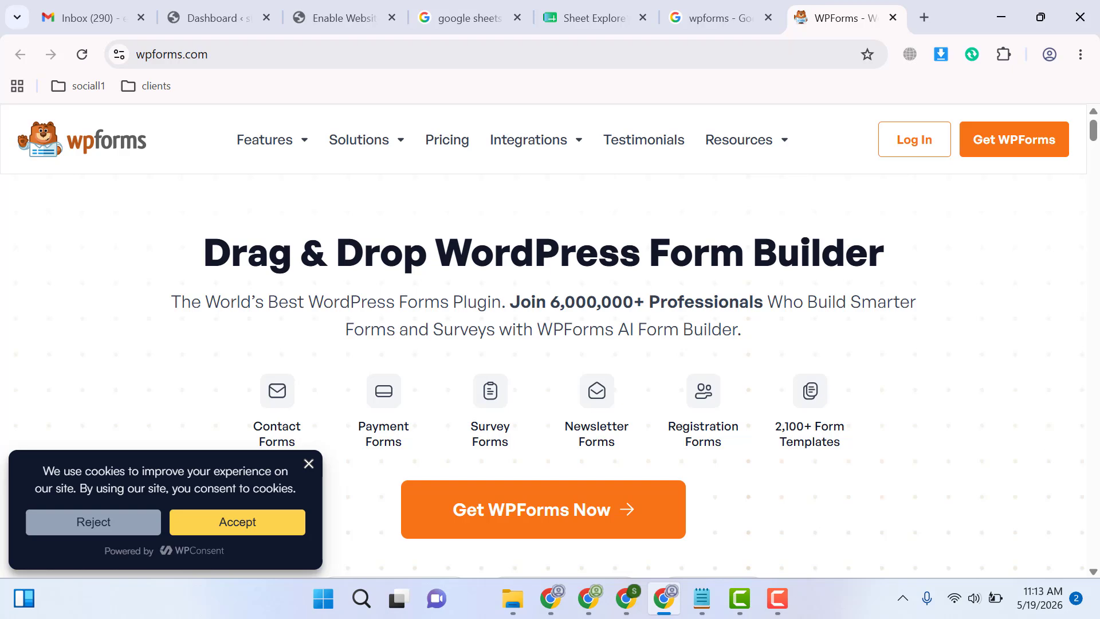
scroll(959, 299, down, 15)
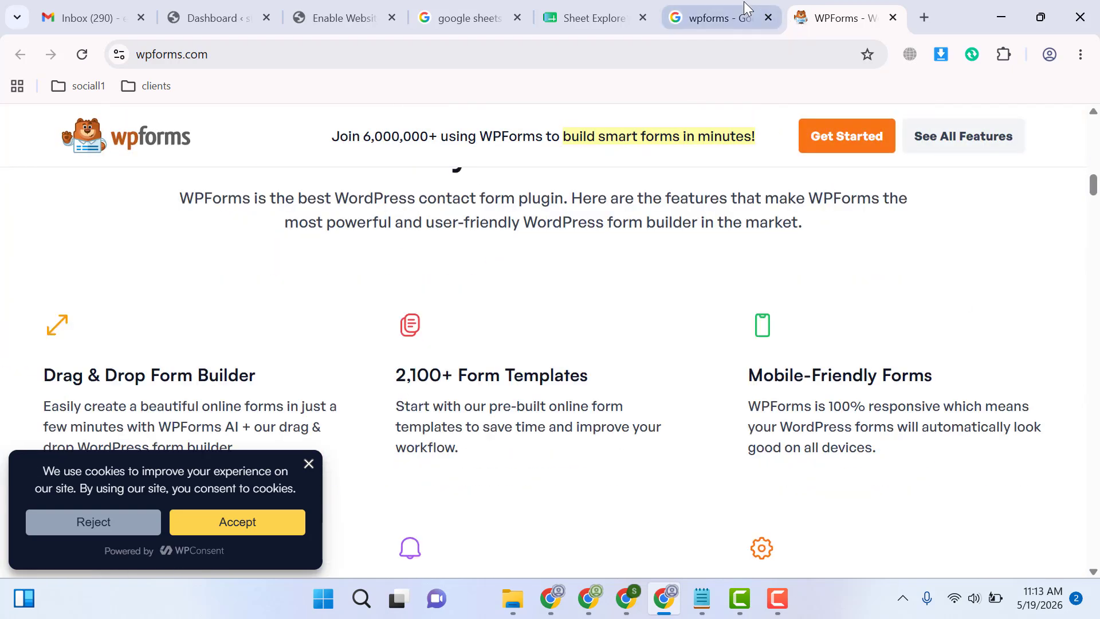
Search Google for "wpforms zapier addon" and examine the introduction of the WPForms Zapier Addon documentation
click(745, 8)
click(355, 135)
text(z)
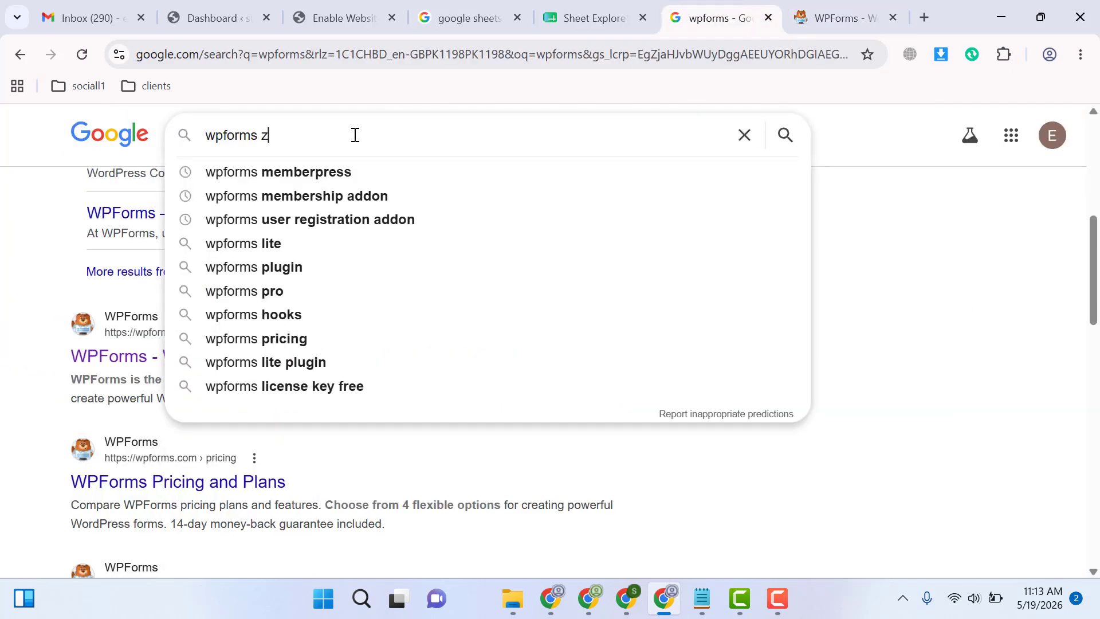
text(apier addon)
key(Return)
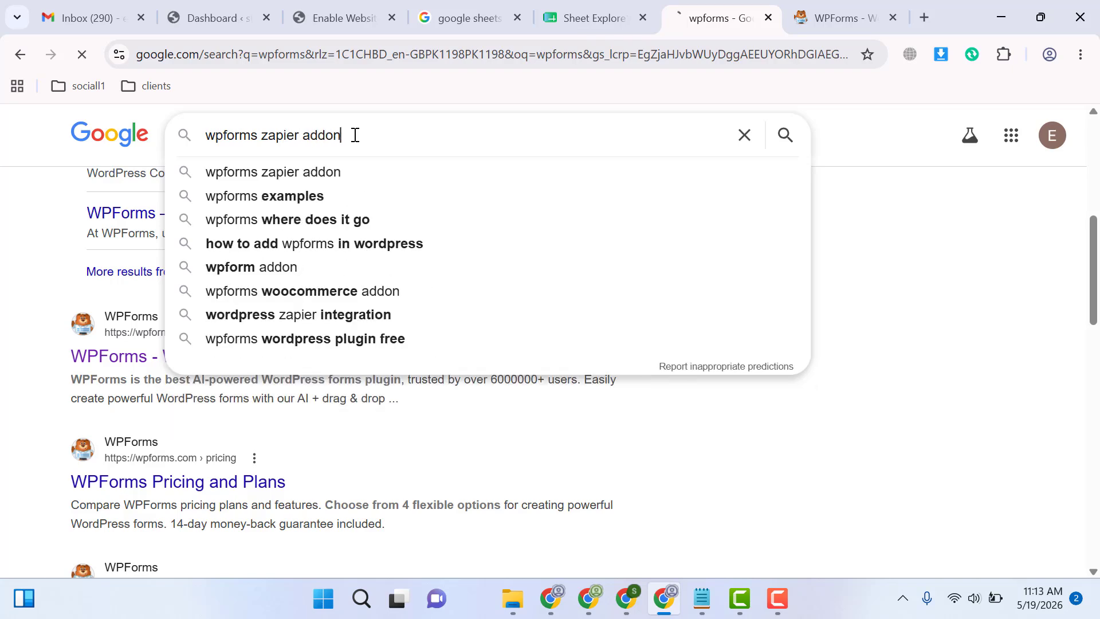
middle_click(130, 297)
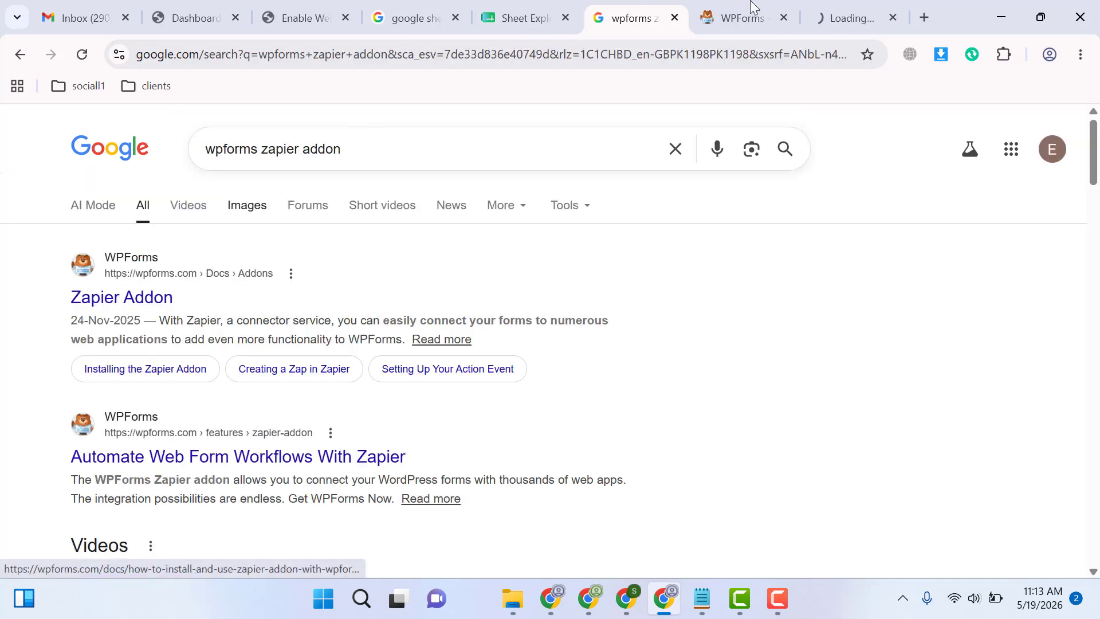
click(834, 4)
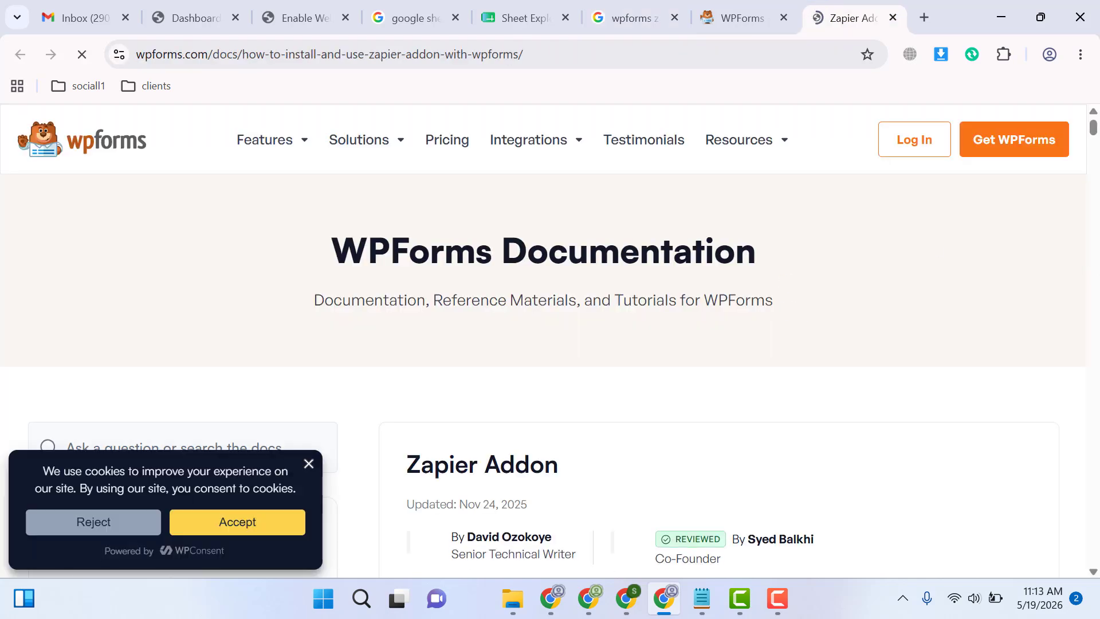
scroll(1059, 254, down, 6)
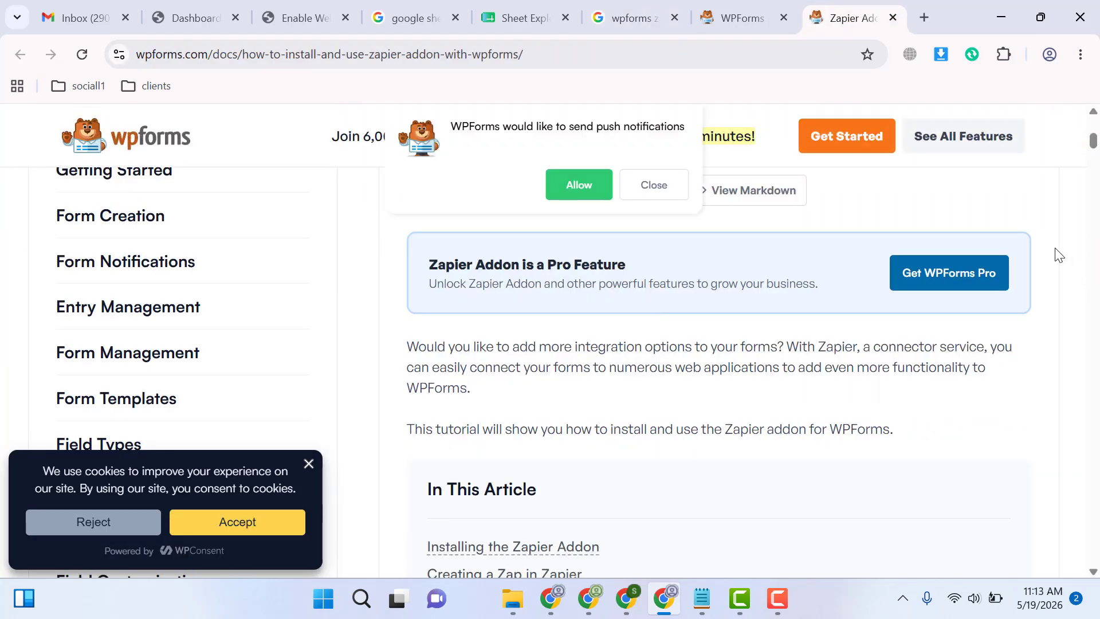
drag(1095, 142, 1097, 132)
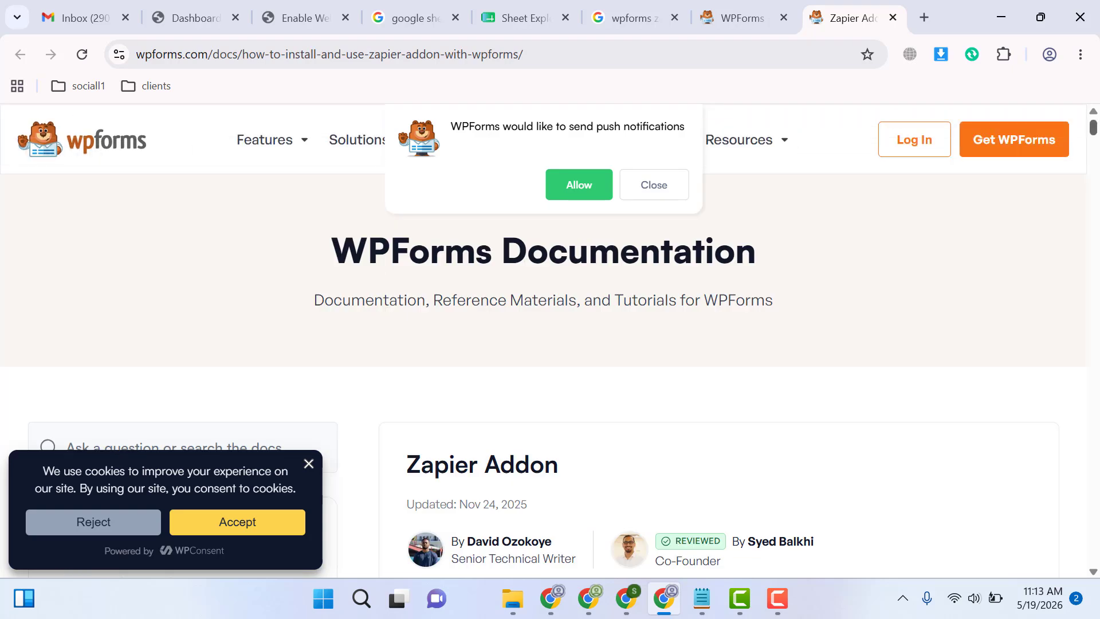
scroll(1094, 127, down, 6)
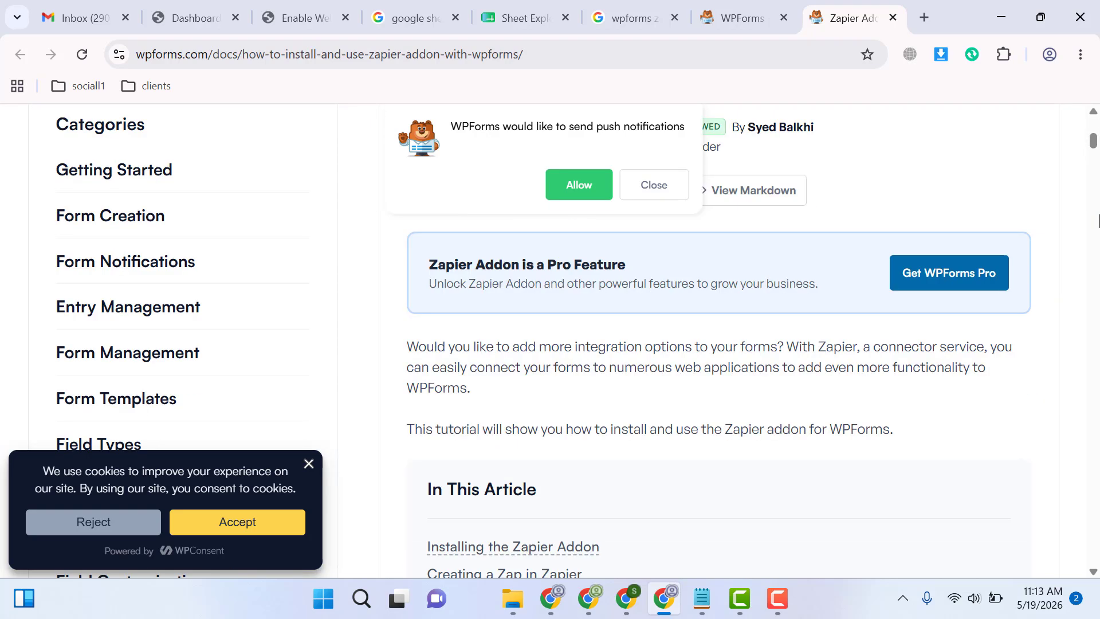
Return to the WordPress dashboard and open the plugin upload form on the Add Plugins page
click(191, 5)
mouse_move(42, 496)
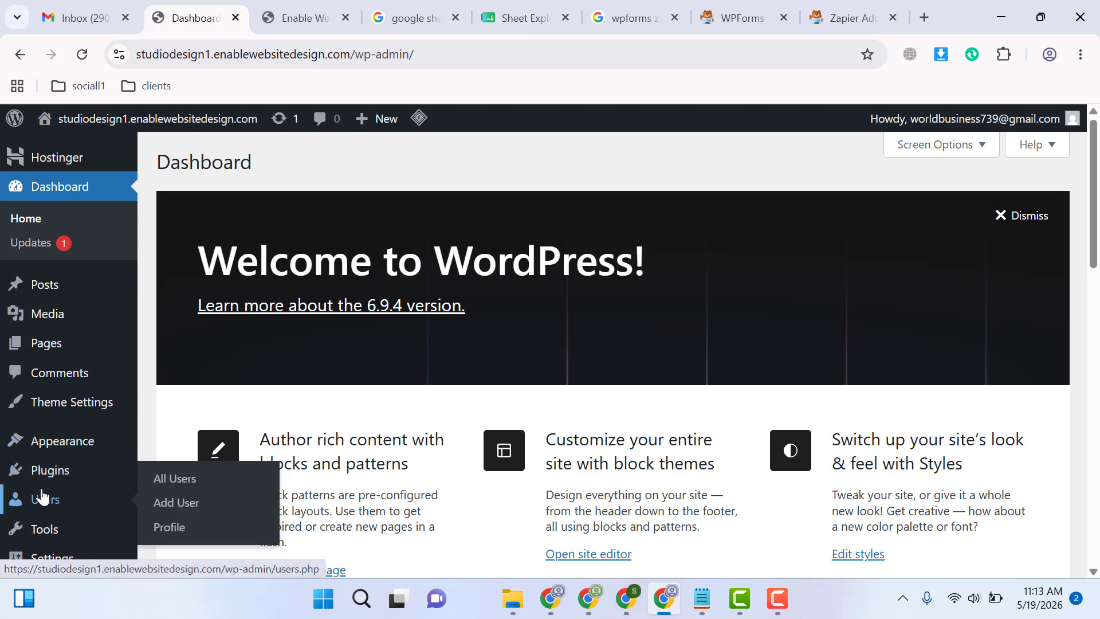
mouse_move(79, 479)
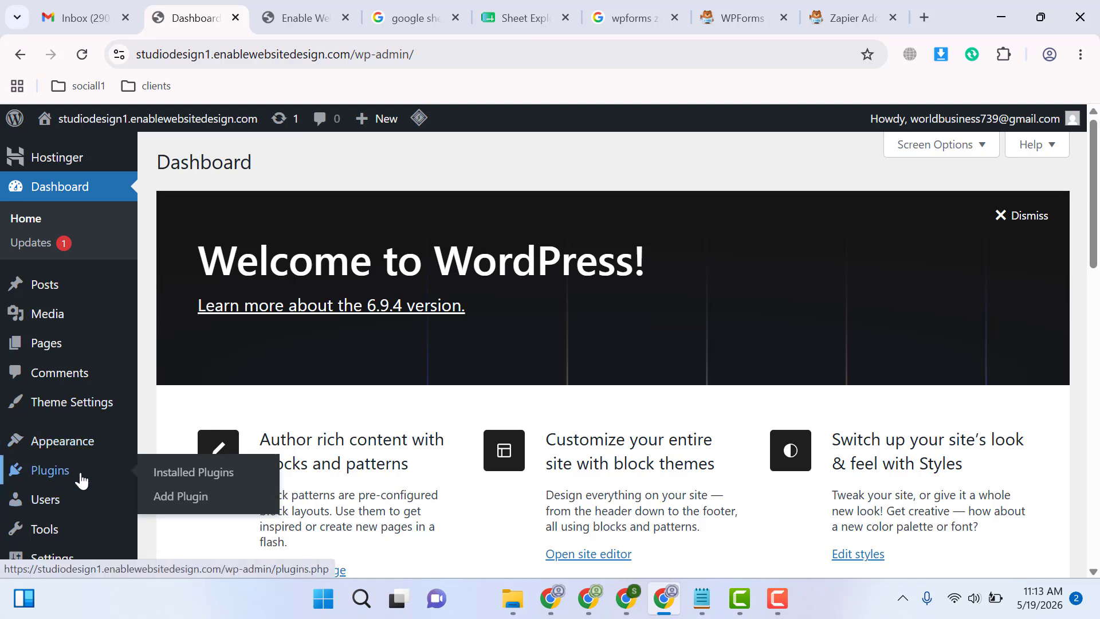
click(212, 498)
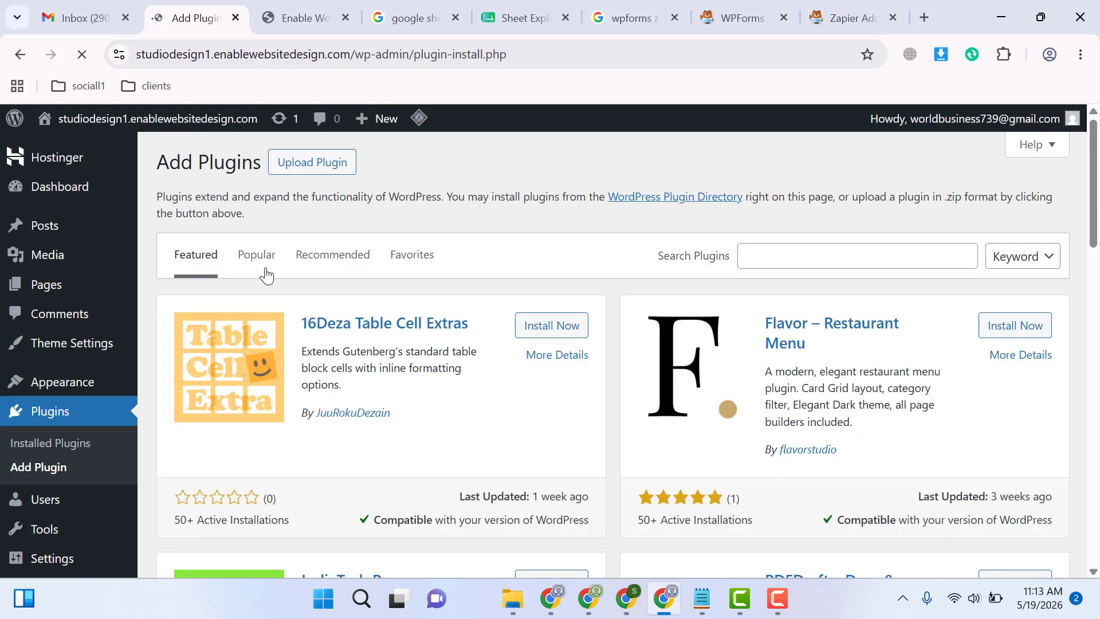
click(306, 163)
Upload wpforms_v1.10.0.5 from the YT1\form folder on drive D, then install and activate the plugin
click(489, 321)
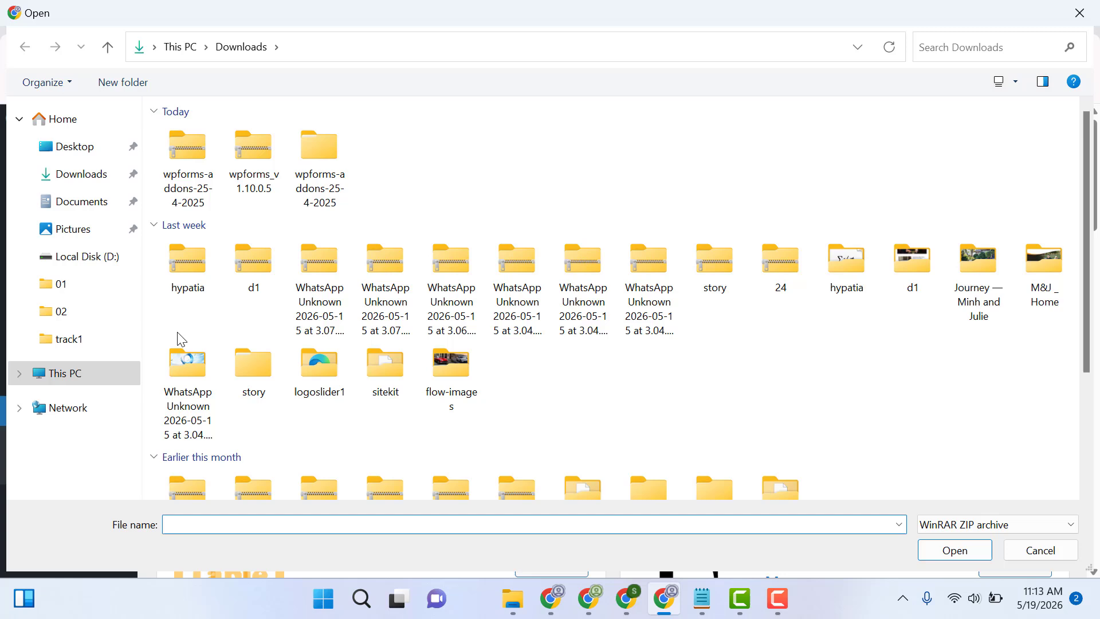
click(93, 373)
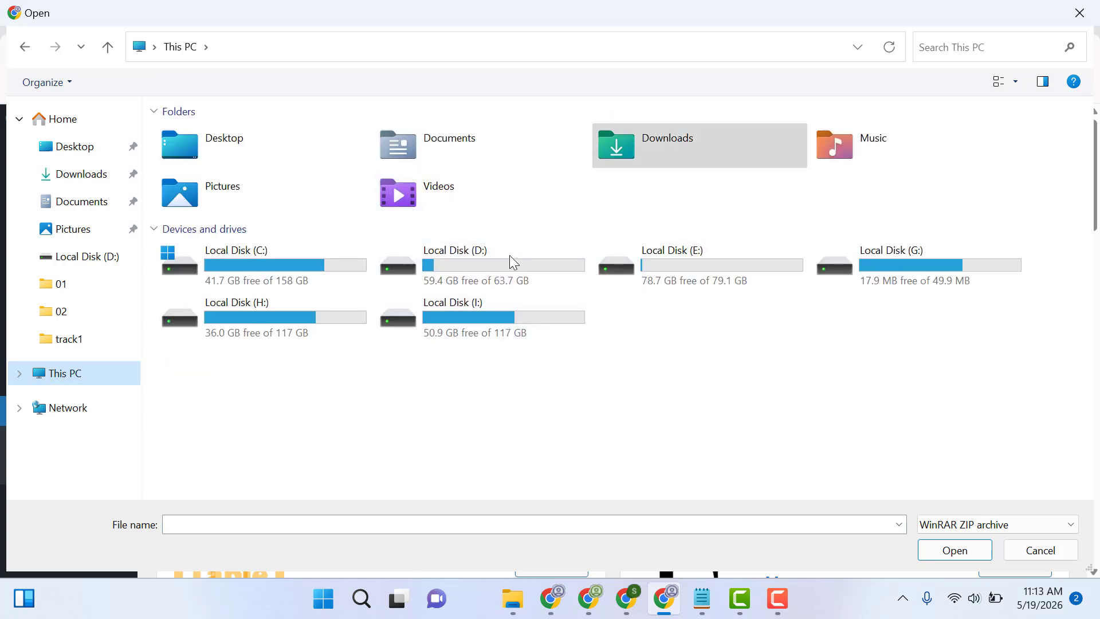
double_click(466, 265)
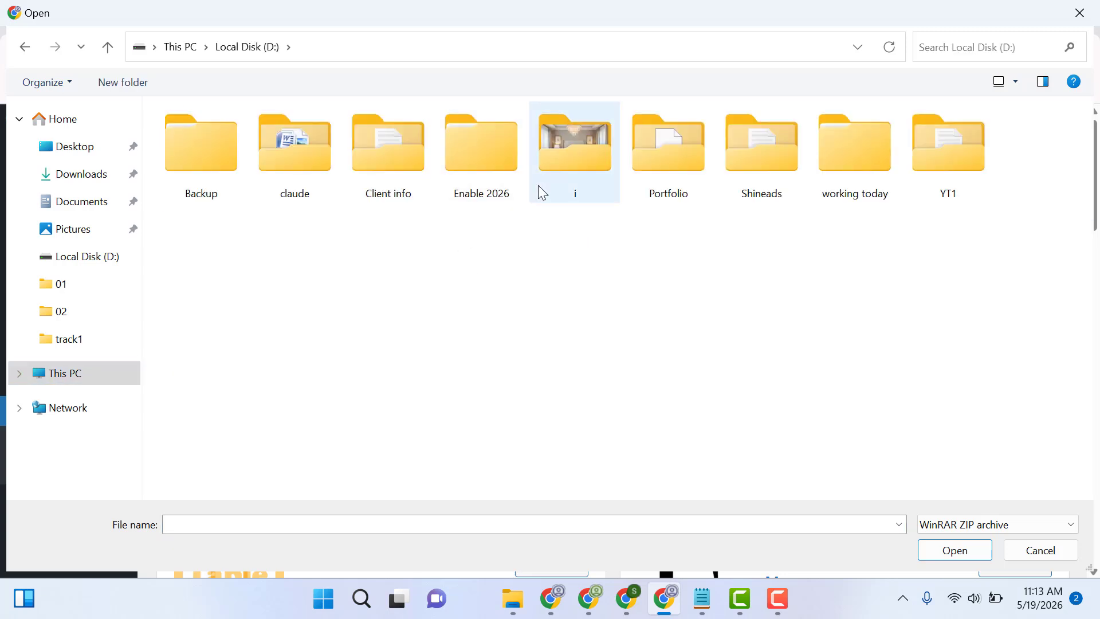
double_click(924, 165)
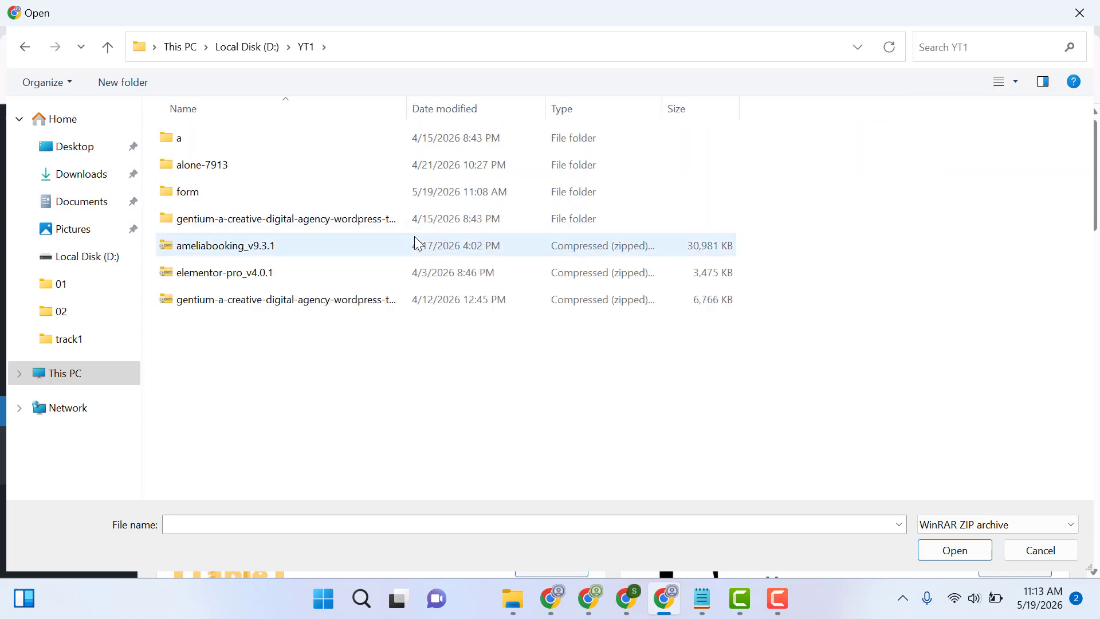
double_click(255, 191)
double_click(219, 138)
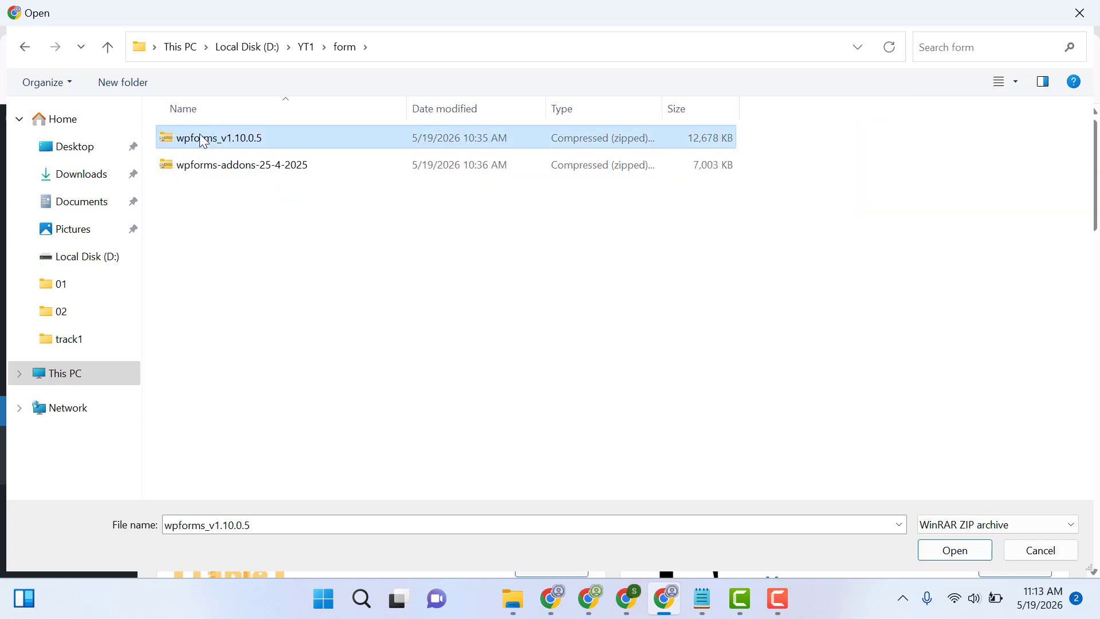
click(740, 315)
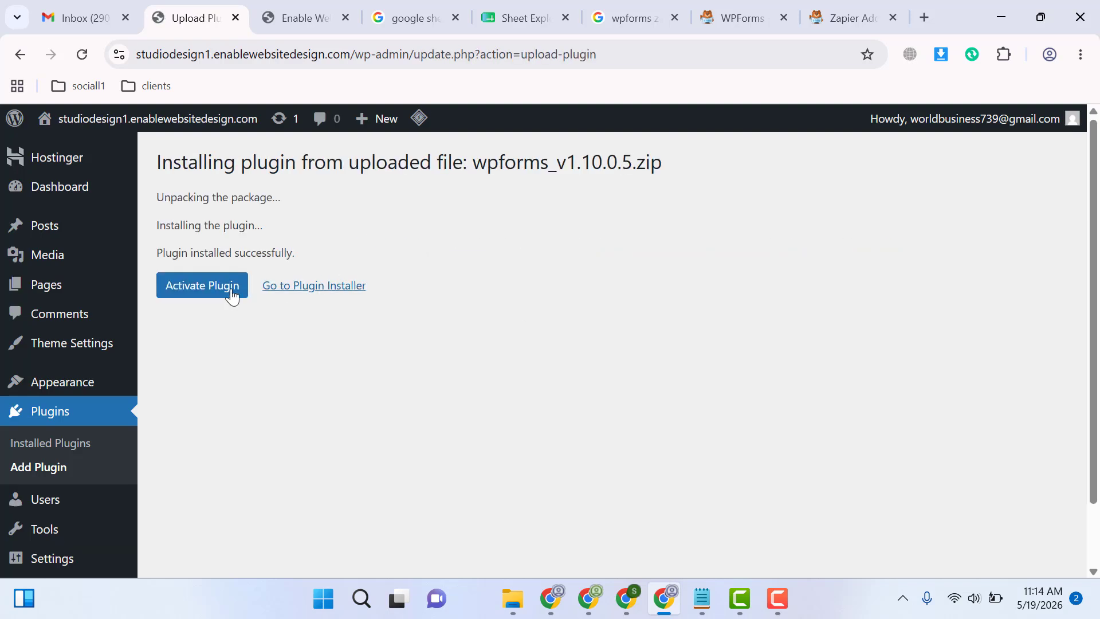
click(208, 294)
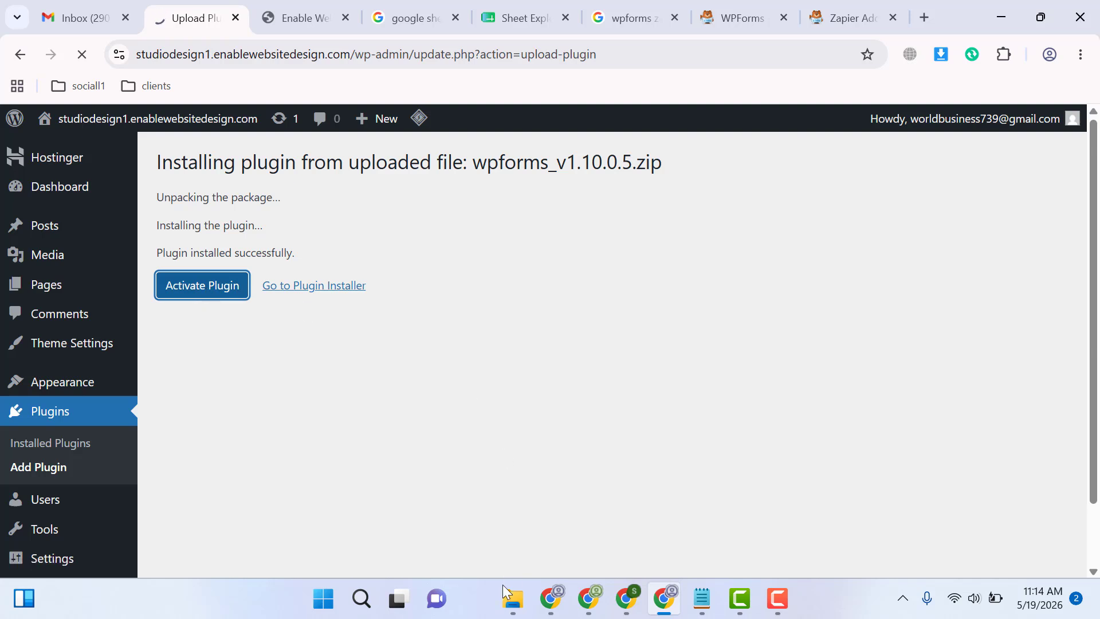
In File Explorer, extract the wpforms-addons-25-4-2025 archive into a folder of the same name
click(507, 504)
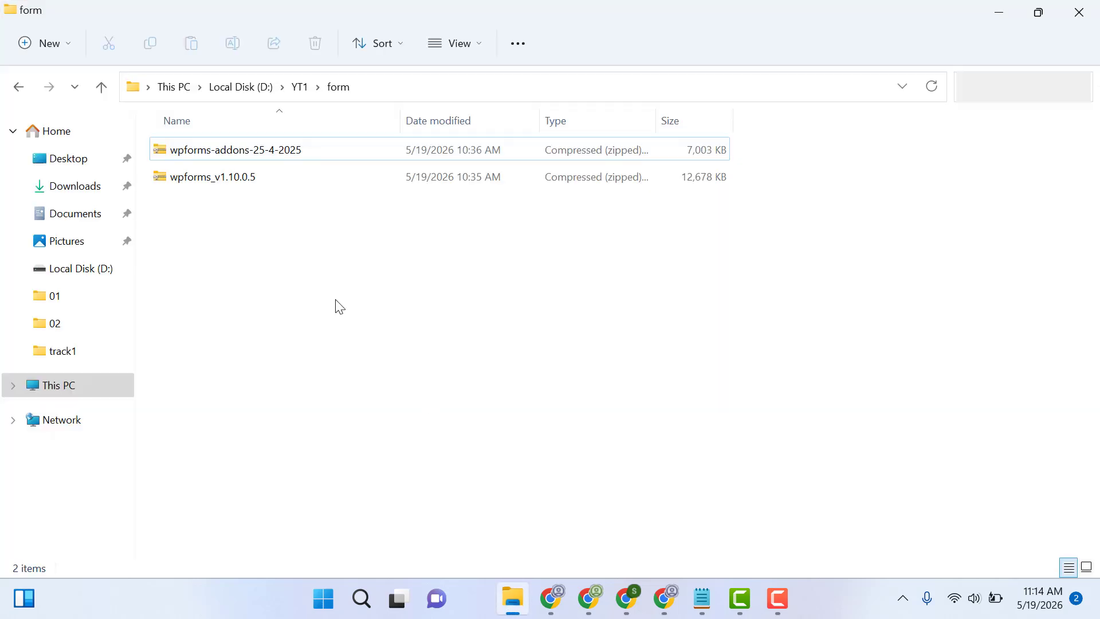
click(265, 160)
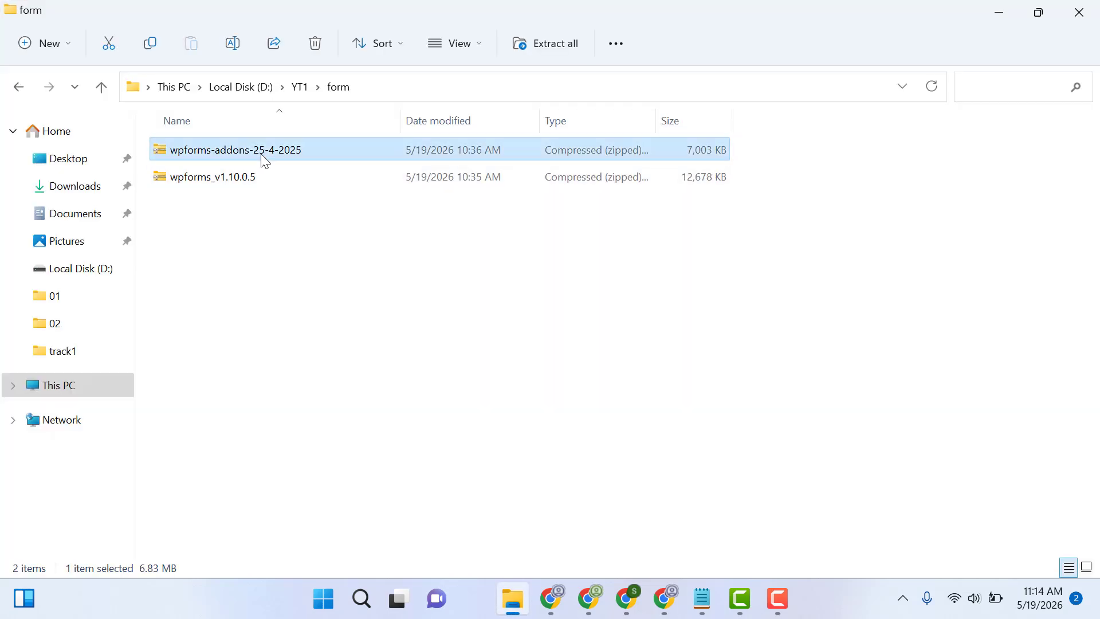
right_click(265, 162)
mouse_move(383, 394)
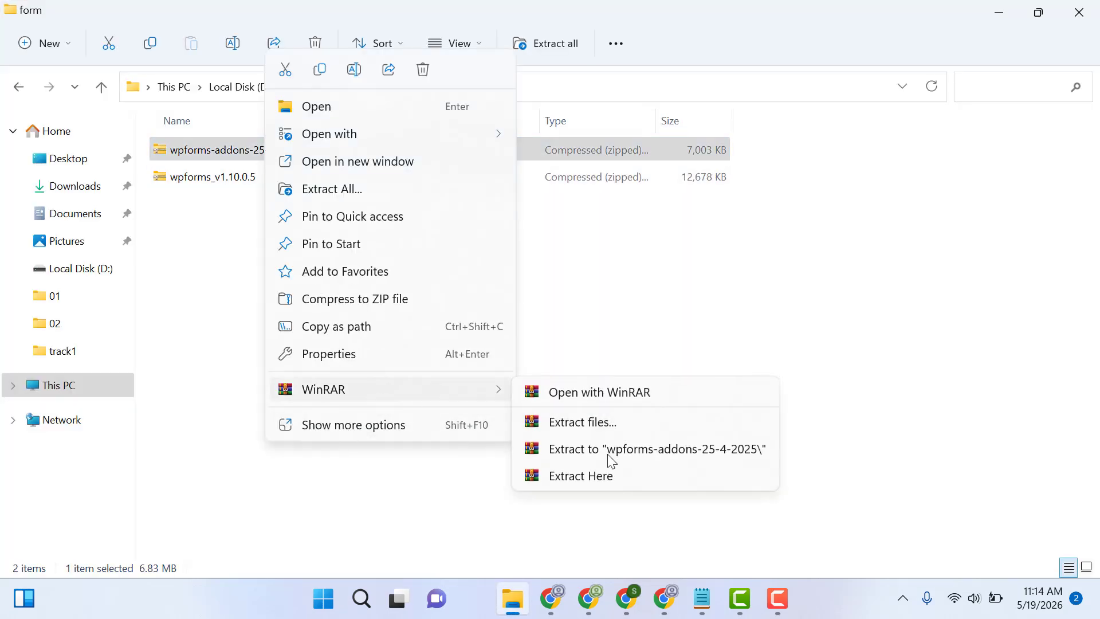
click(578, 456)
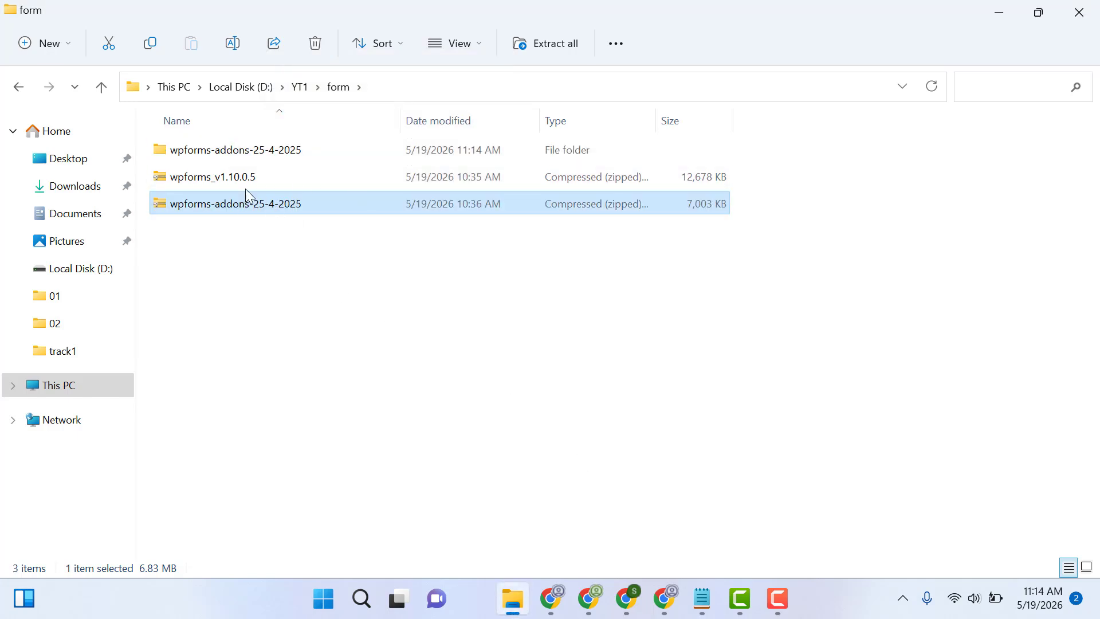
Look through the extracted wpforms-addons-25-4-2025 folder for the Zapier addon archive
double_click(279, 152)
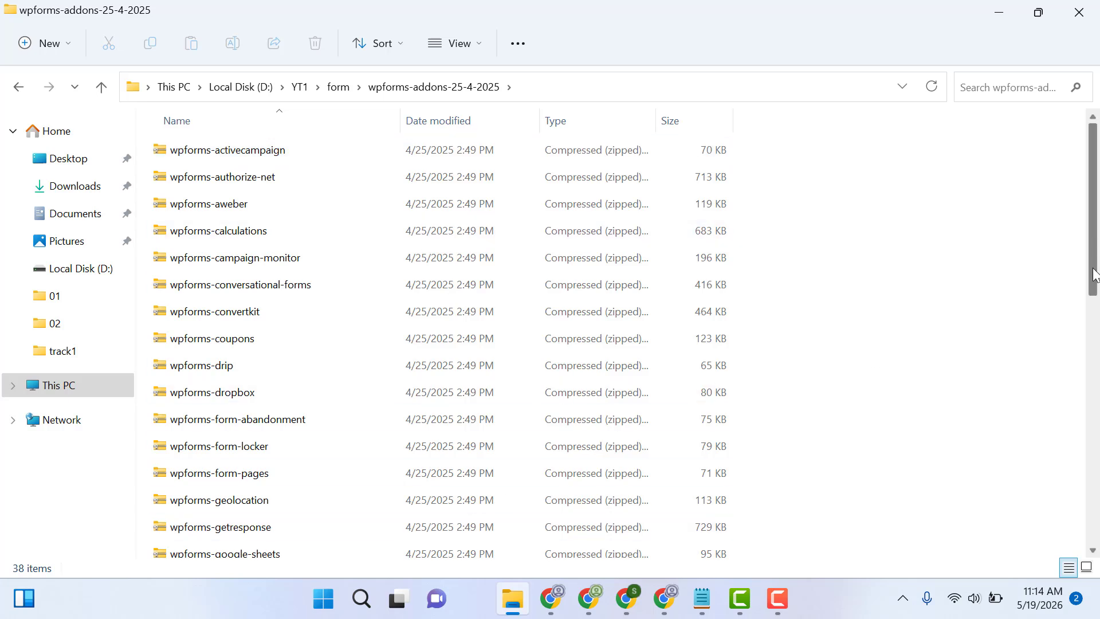
scroll(1096, 370, down, 1)
scroll(1095, 376, down, 3)
scroll(1096, 383, down, 2)
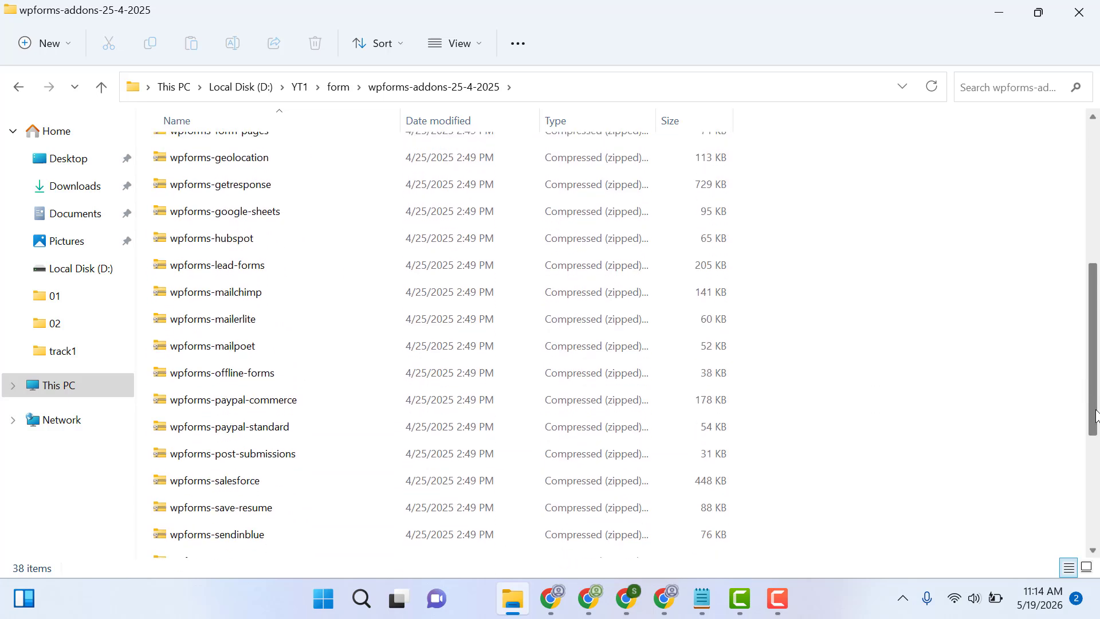
scroll(1096, 383, up, 2)
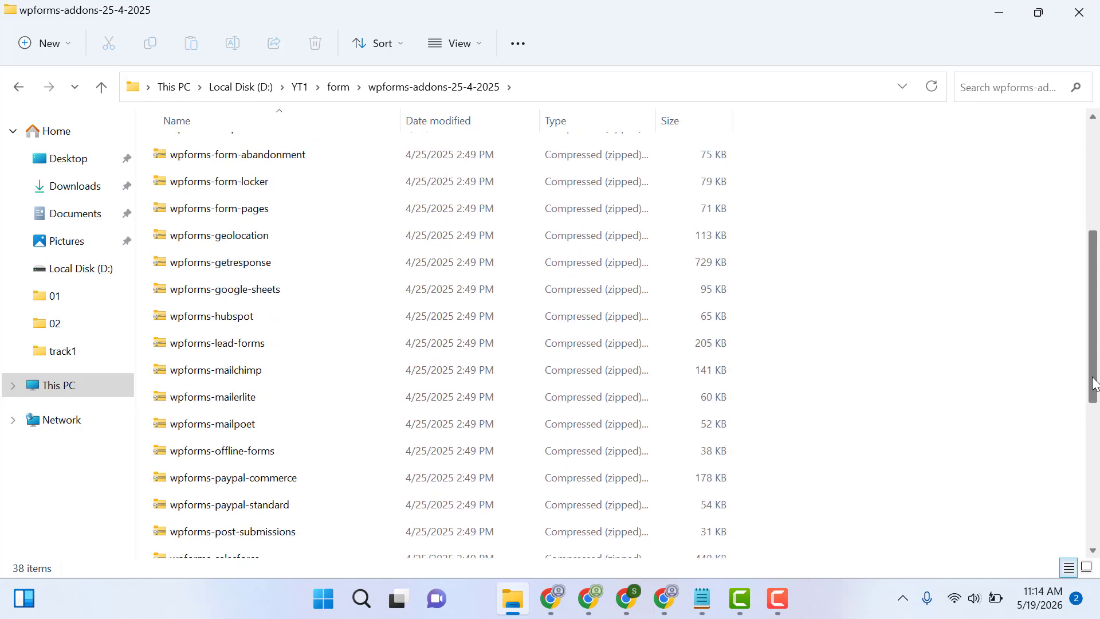
scroll(1092, 367, up, 2)
scroll(1070, 395, down, 3)
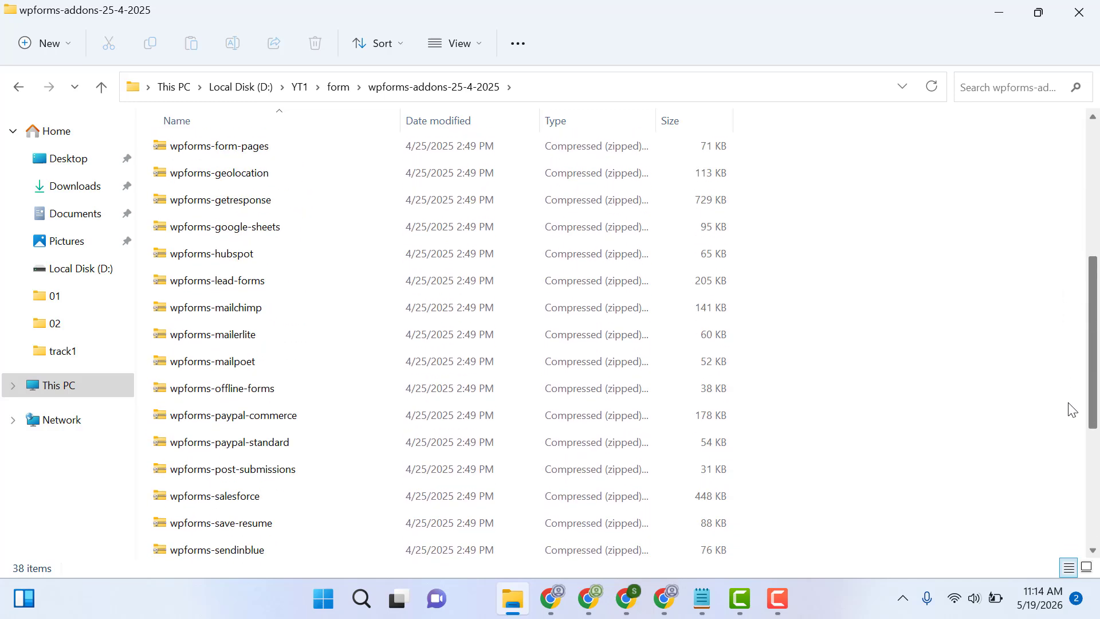
scroll(1072, 450, down, 3)
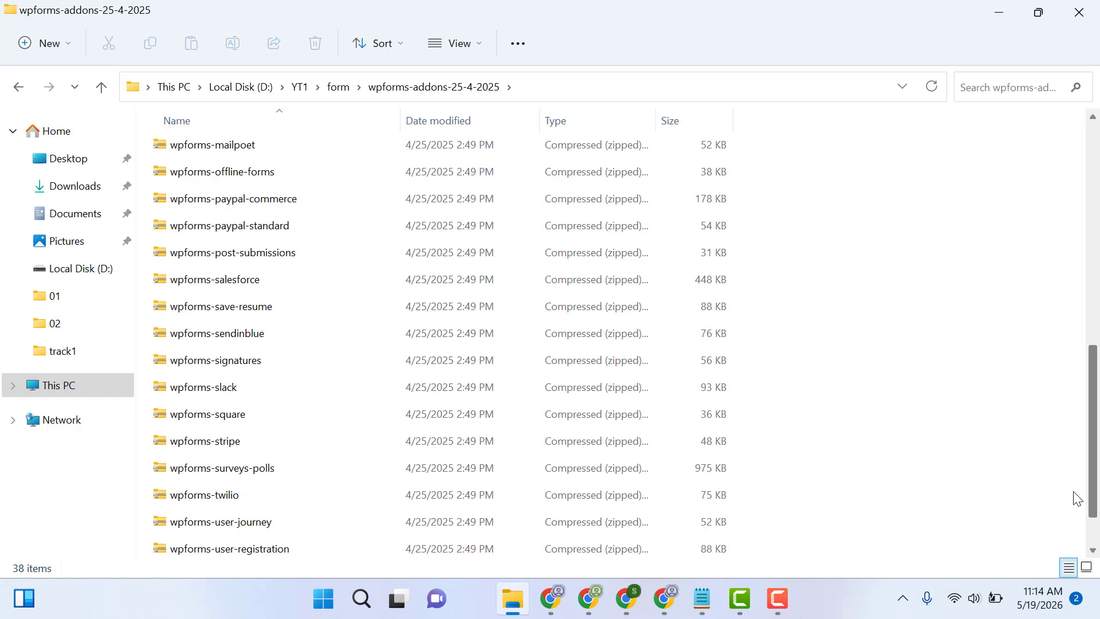
scroll(1077, 498, down, 1)
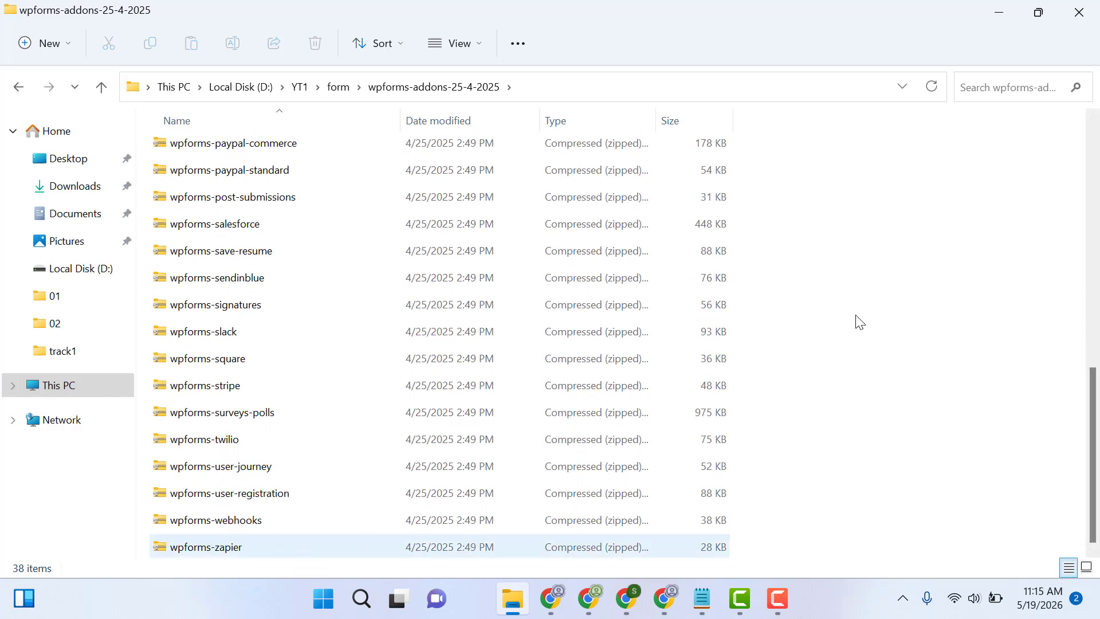
Back in the browser, upload wpforms-zapier.zip from the wpforms-addons-25-4-2025 folder as a new plugin, then install and activate it
click(663, 606)
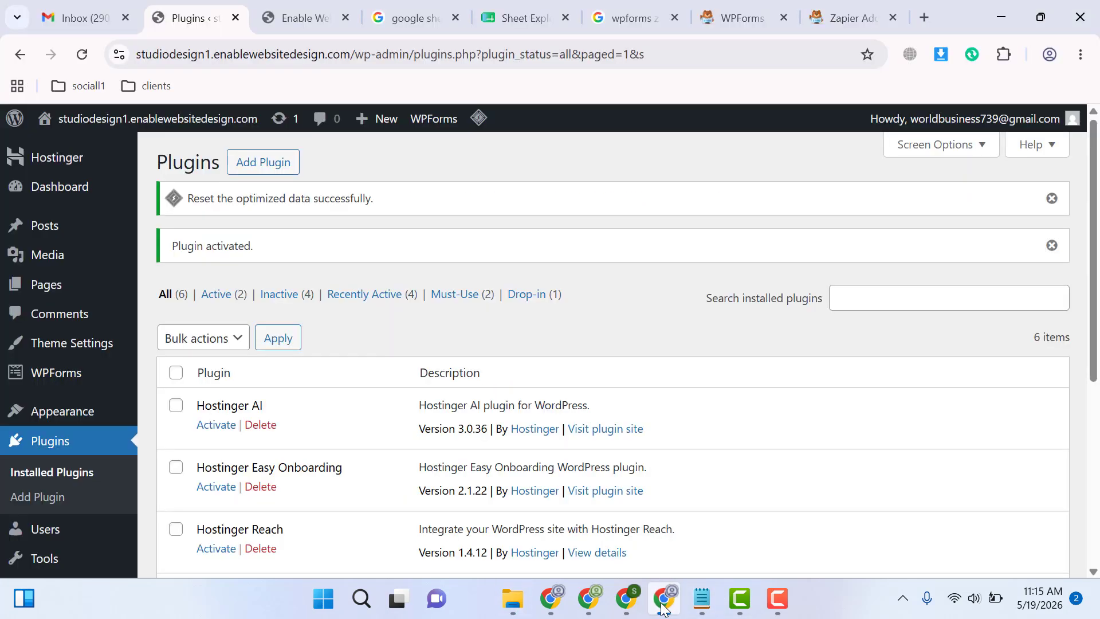
click(259, 169)
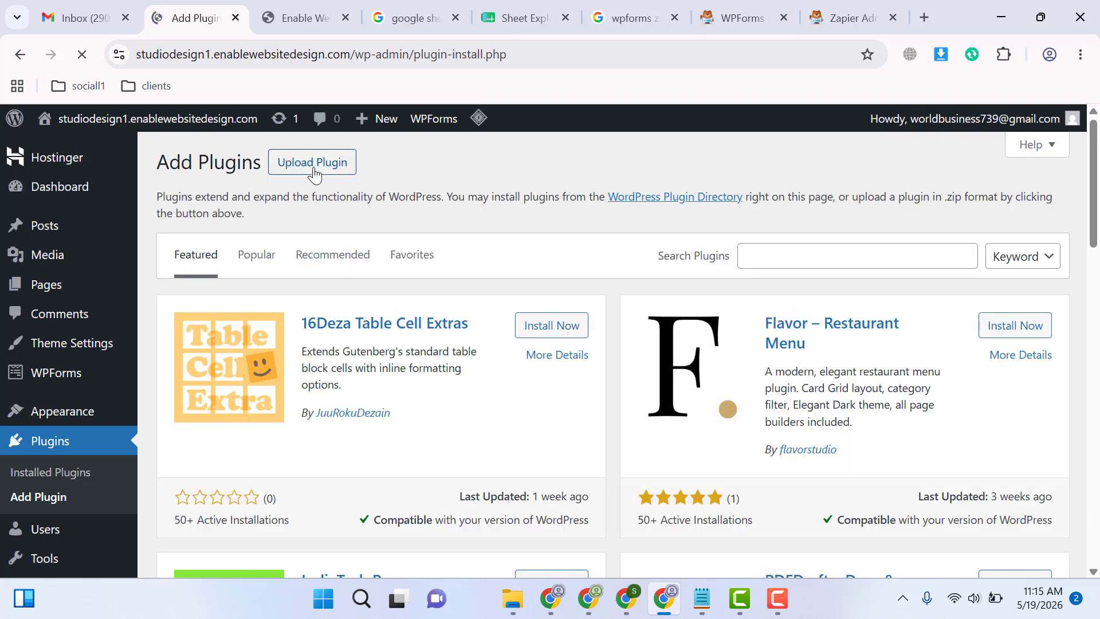
click(313, 166)
click(490, 322)
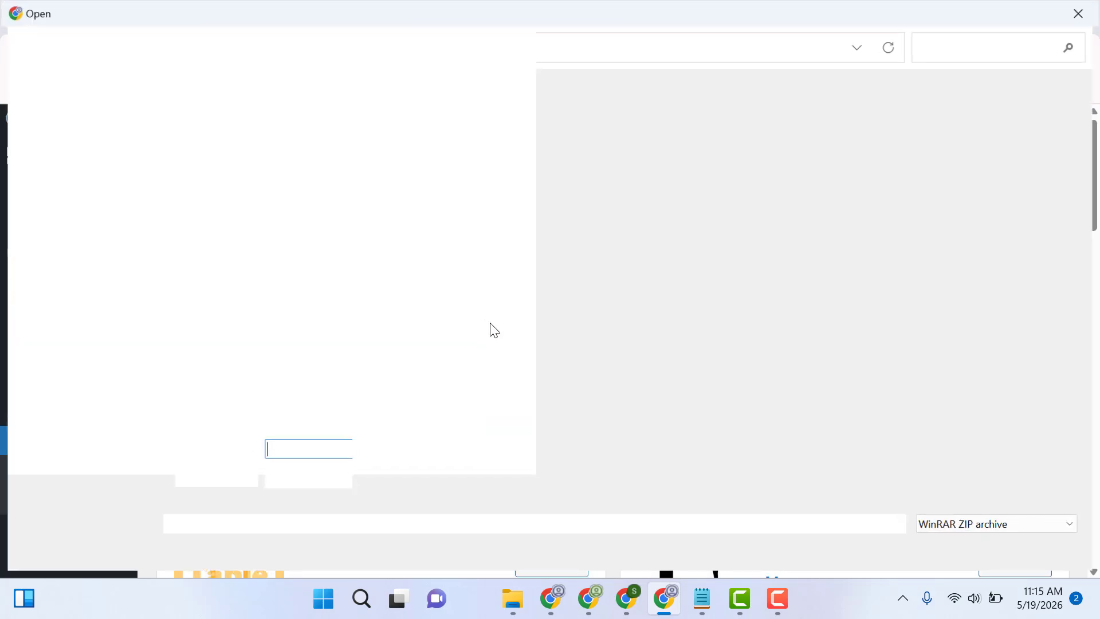
double_click(281, 148)
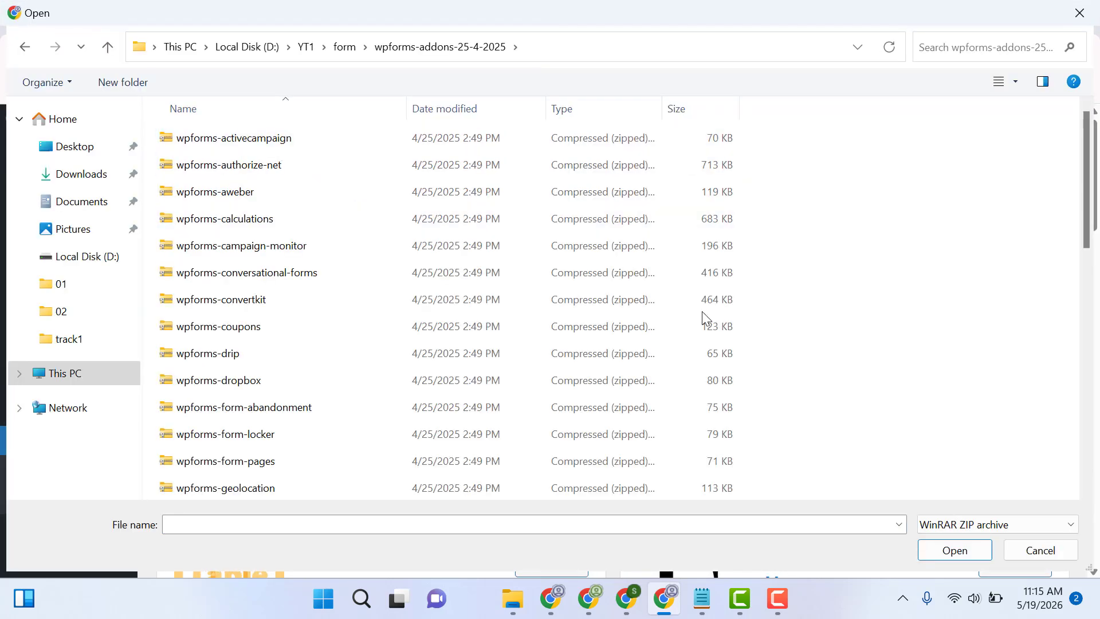
scroll(1056, 361, down, 8)
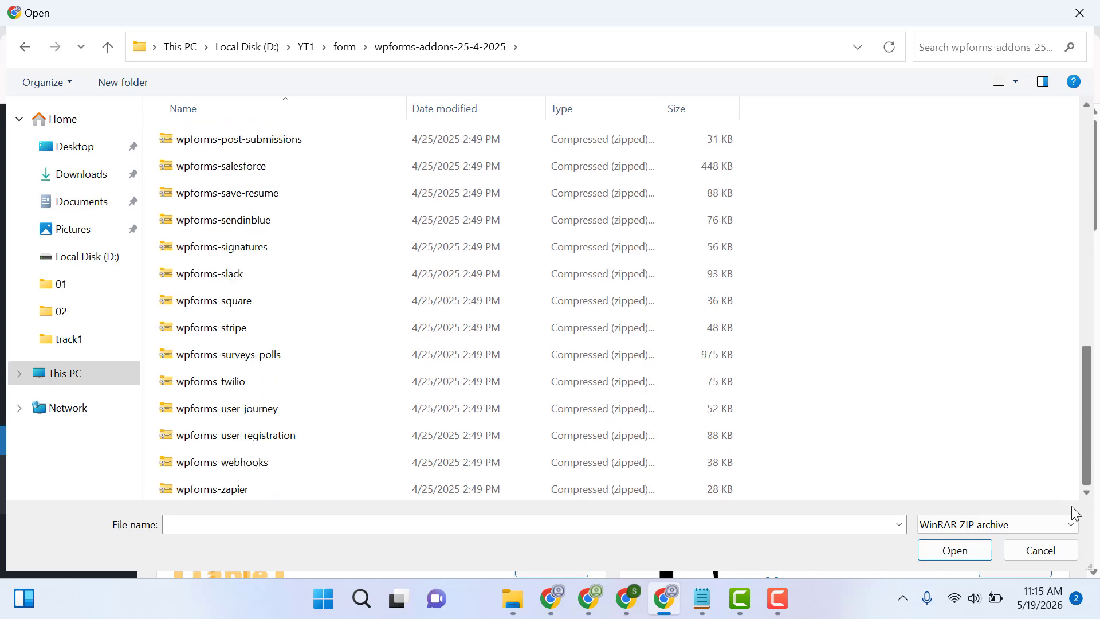
double_click(410, 484)
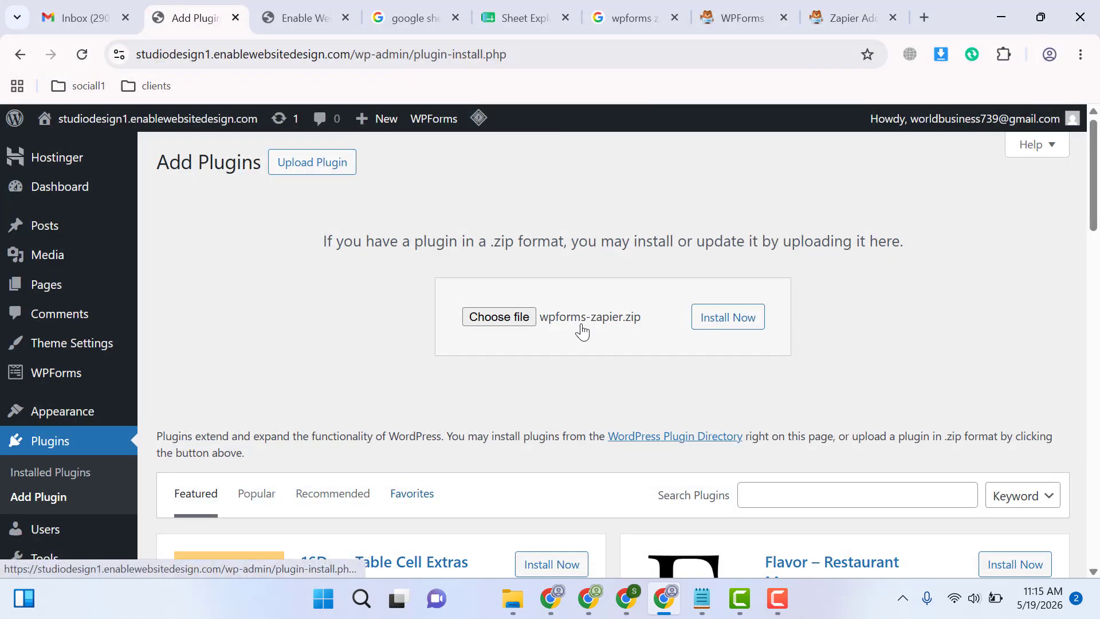
click(717, 332)
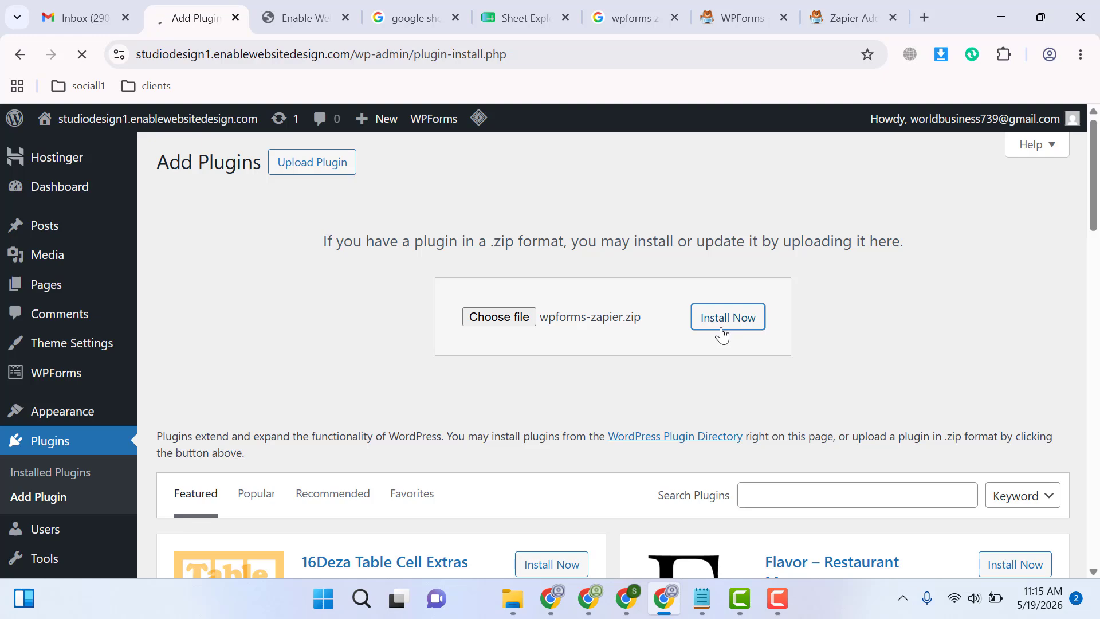
click(185, 294)
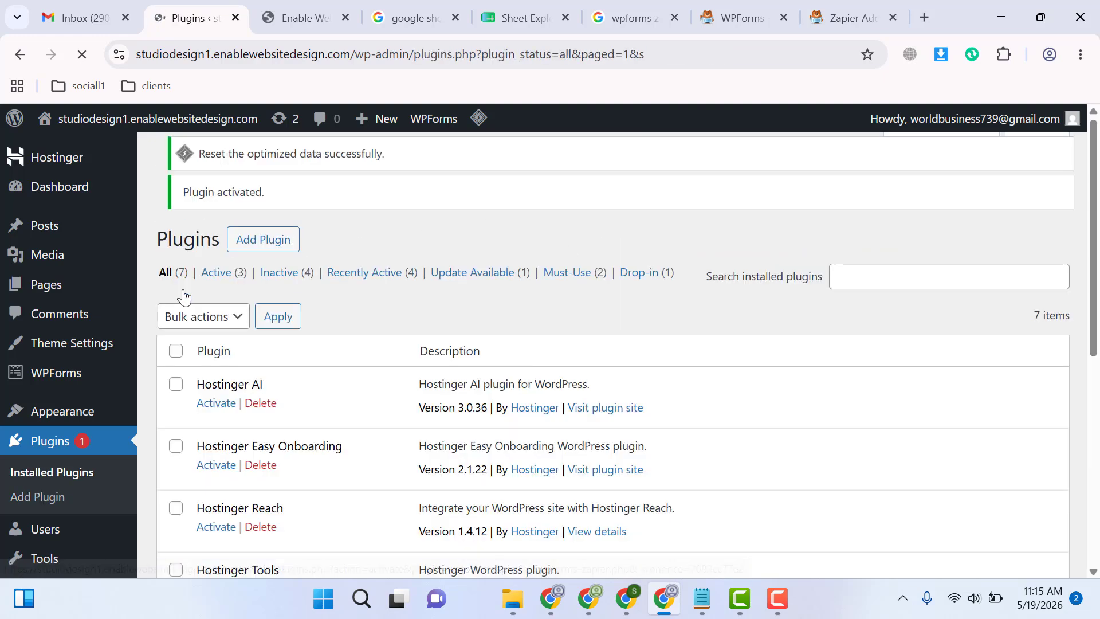
Create a new WPForms form from the Simple Contact Form template, passing through the form builder's welcome and naming prompts
click(46, 381)
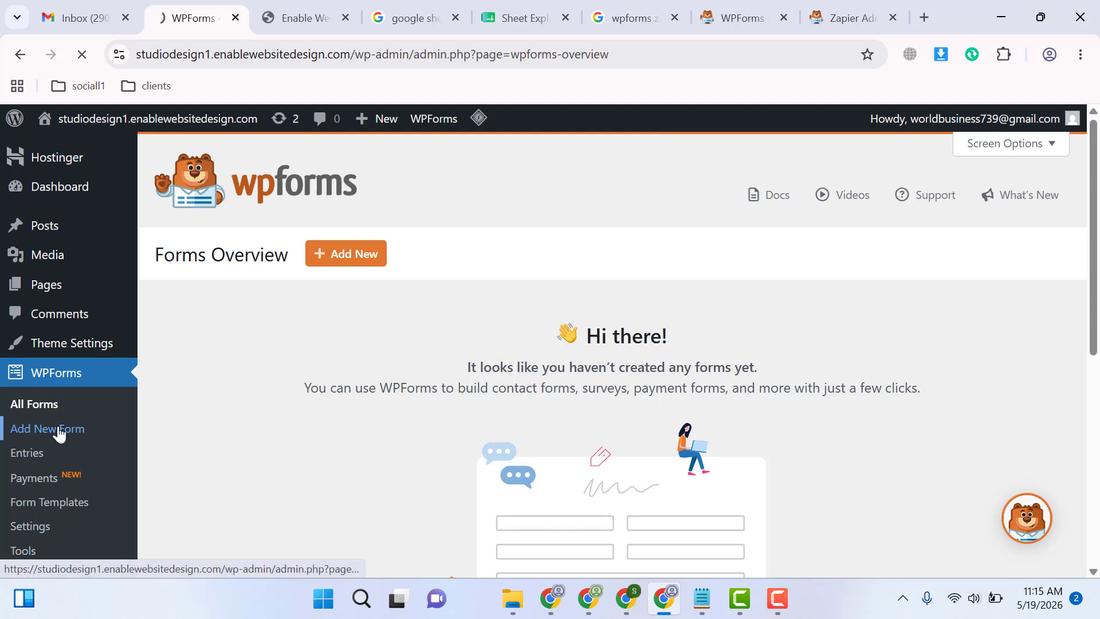
click(60, 434)
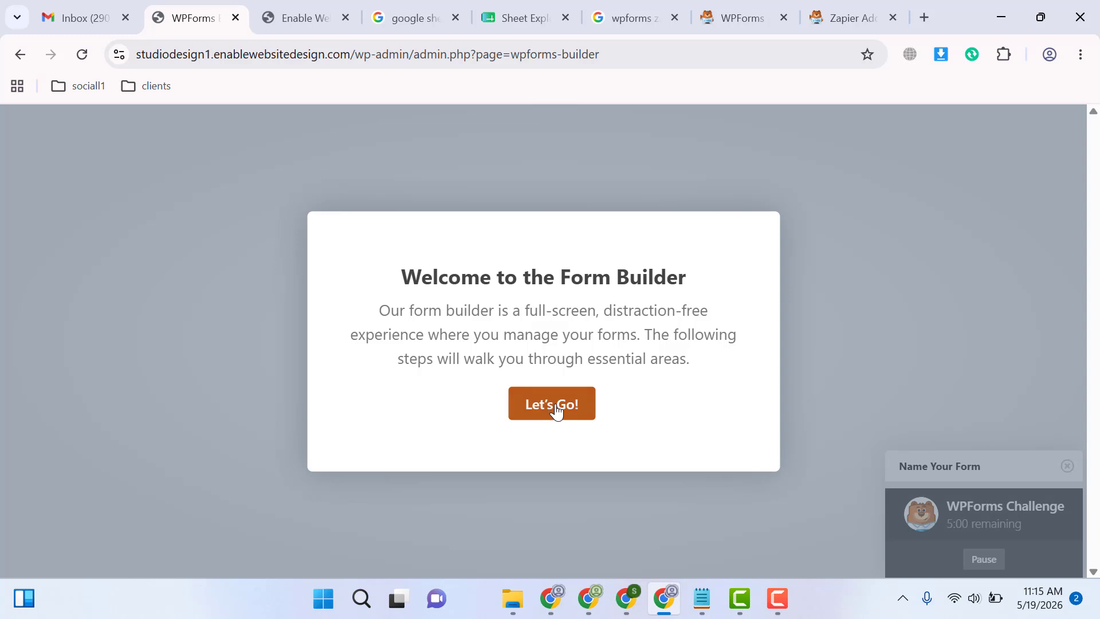
click(570, 415)
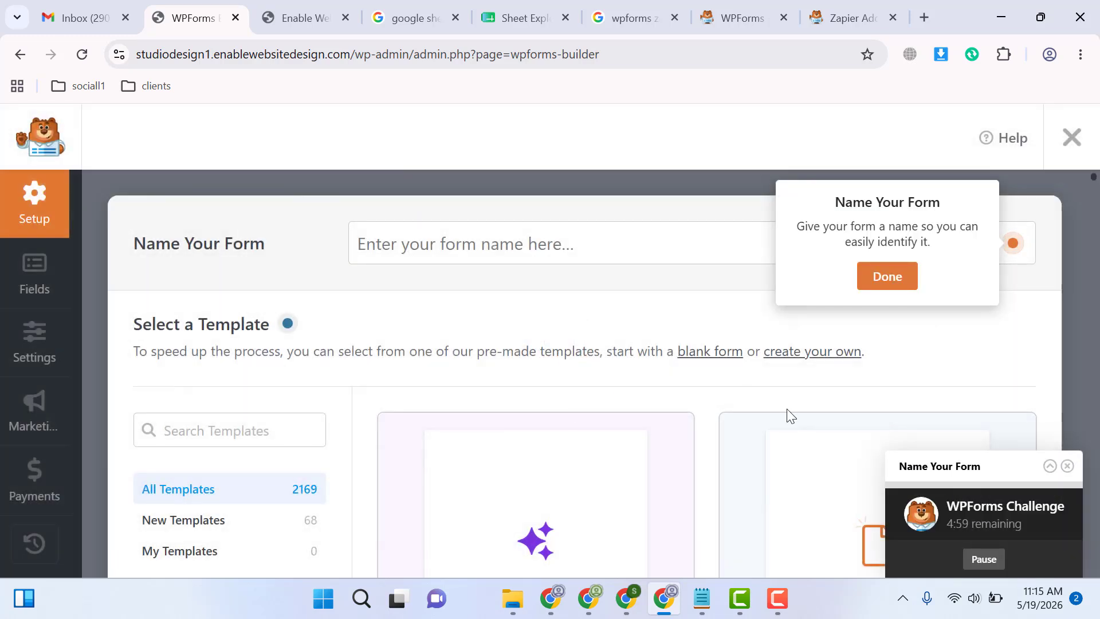
click(895, 288)
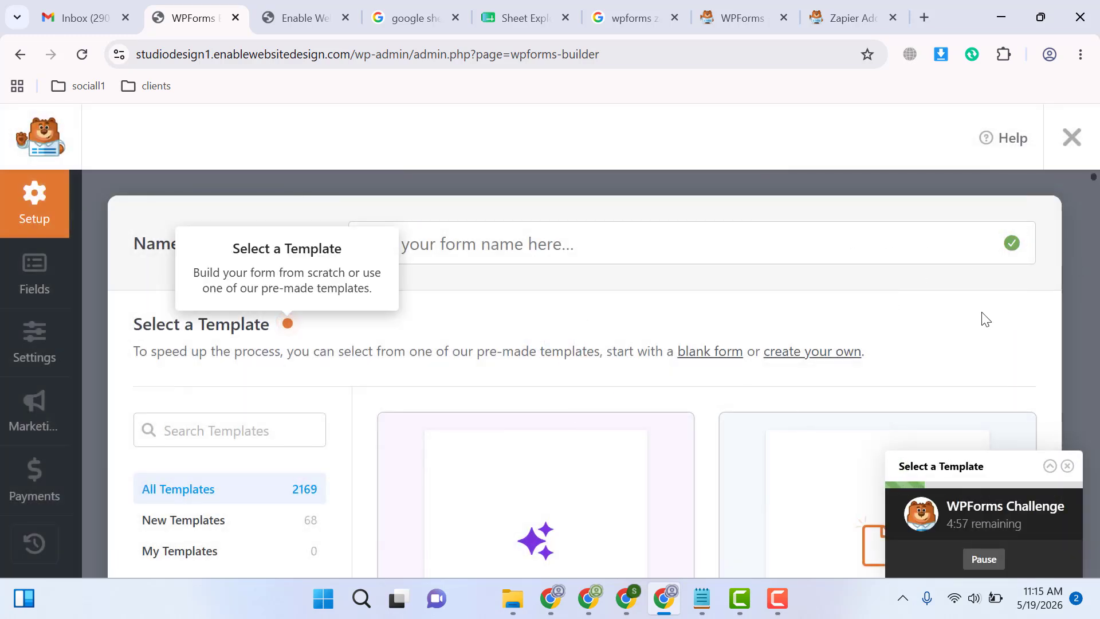
scroll(982, 317, down, 5)
scroll(985, 319, down, 2)
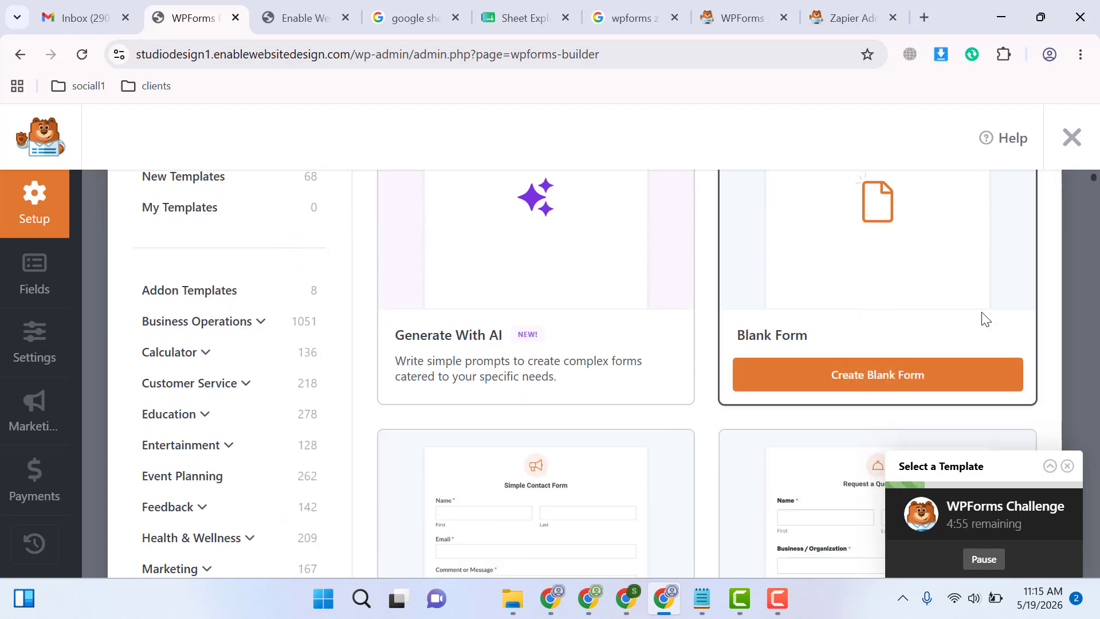
scroll(984, 319, down, 1)
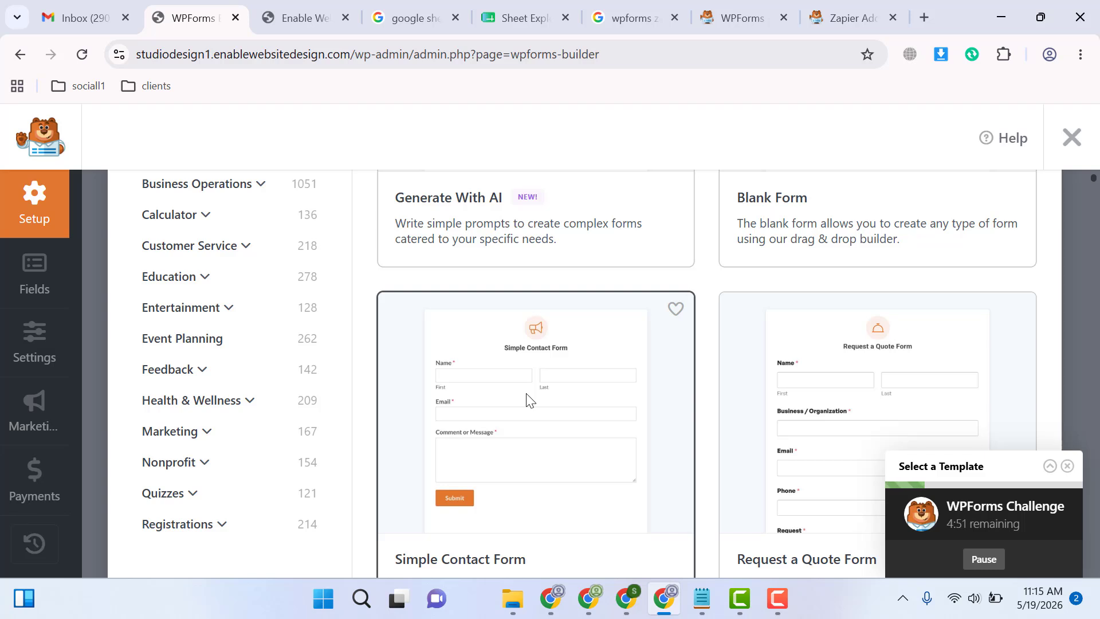
scroll(539, 492, down, 2)
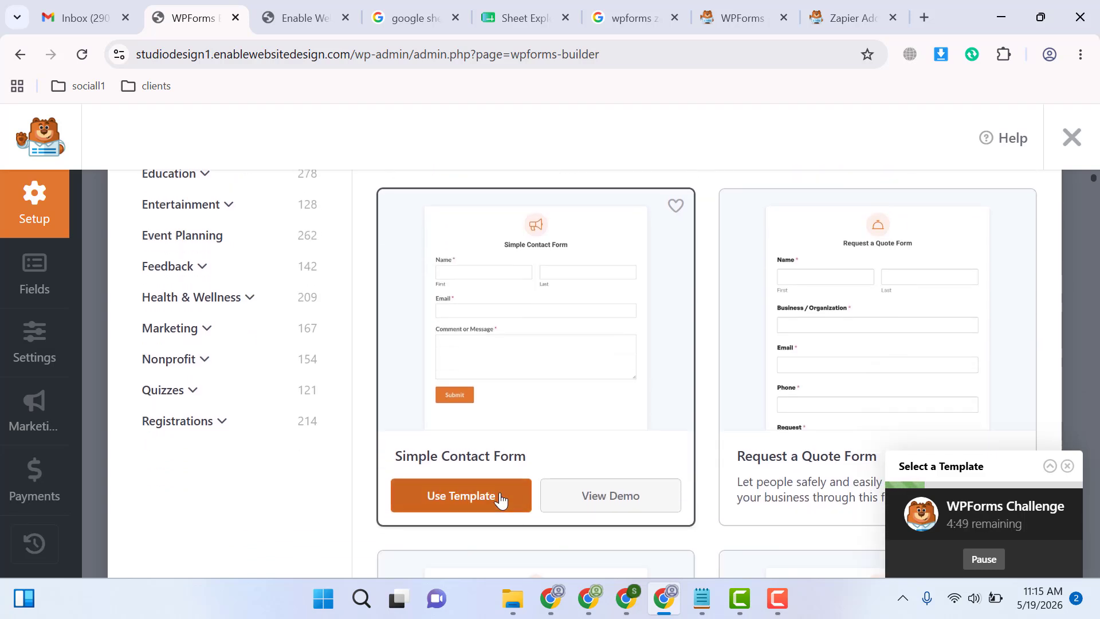
click(501, 499)
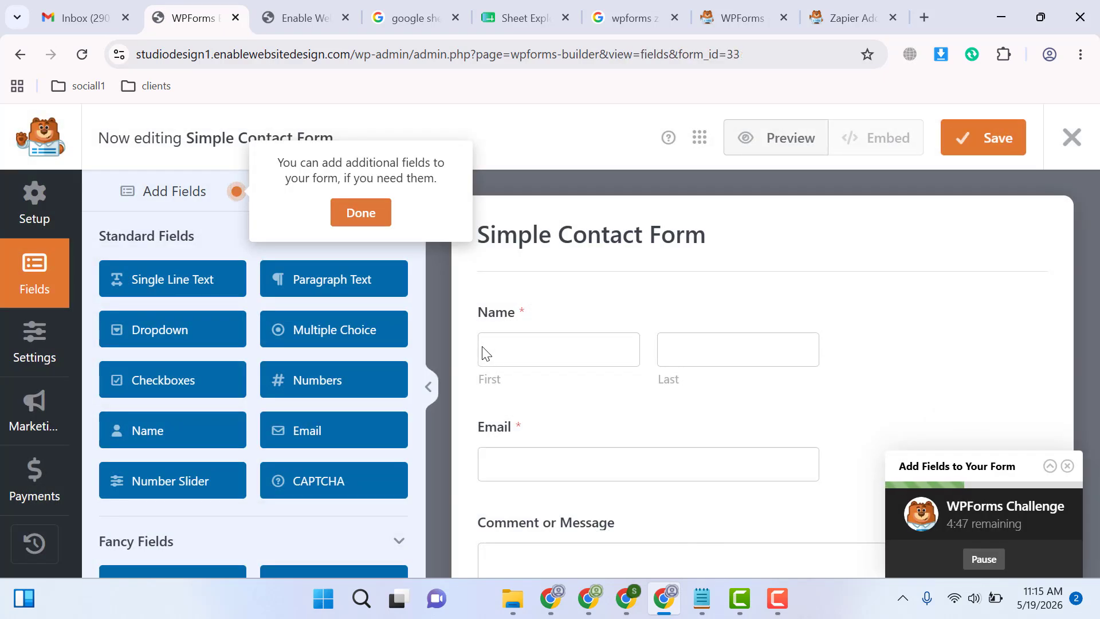
Rename the form to "Studio Design Contact Form1" in its general settings
click(560, 244)
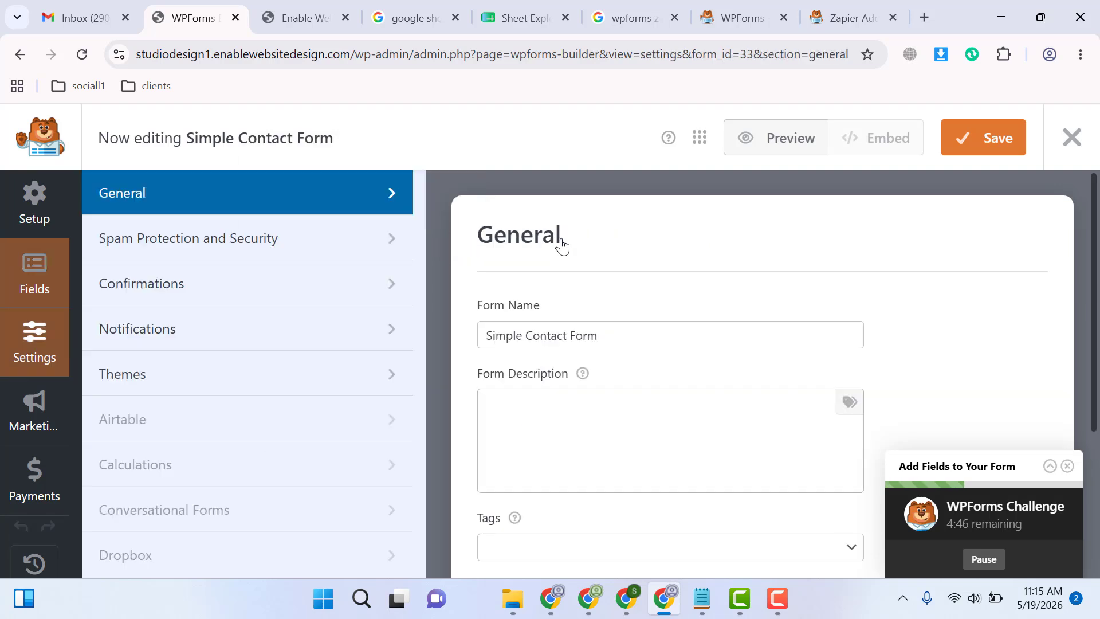
triple_click(572, 337)
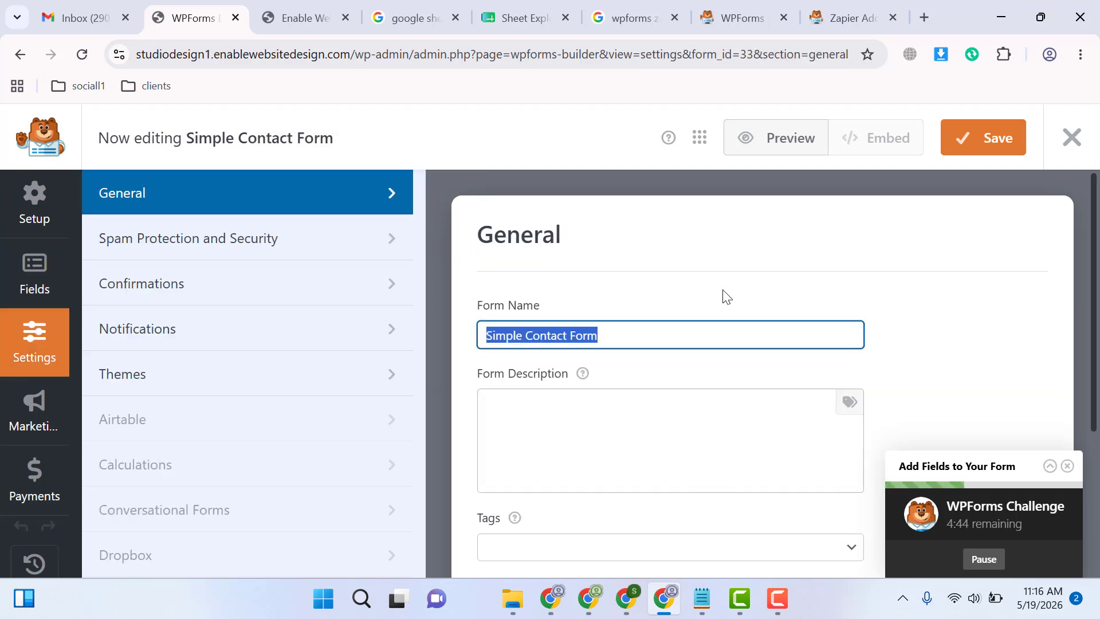
key(Home)
key(shift+Right)
key(shift+Right)
key(shift+Right)
key(shift+Right)
key(shift+Right)
key(shift+Right)
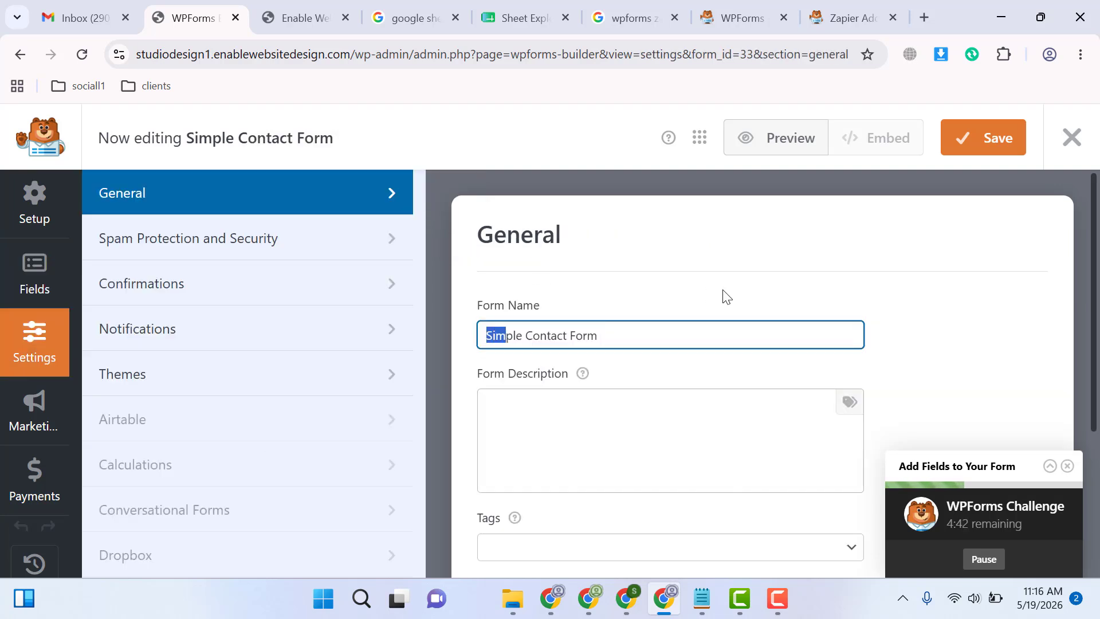
text(Studio)
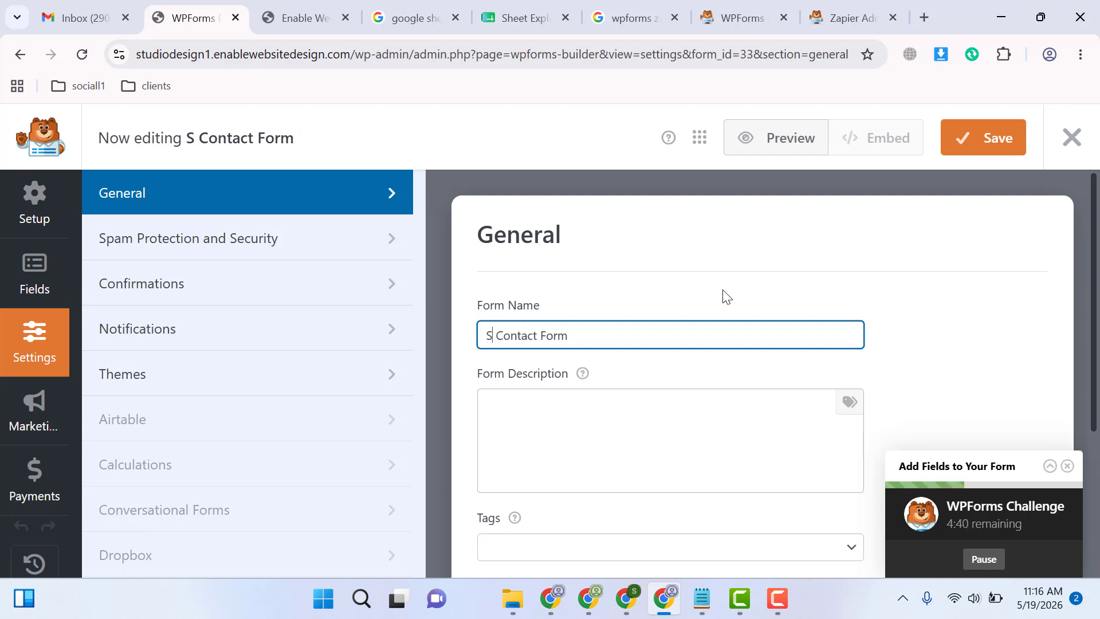
text( Design)
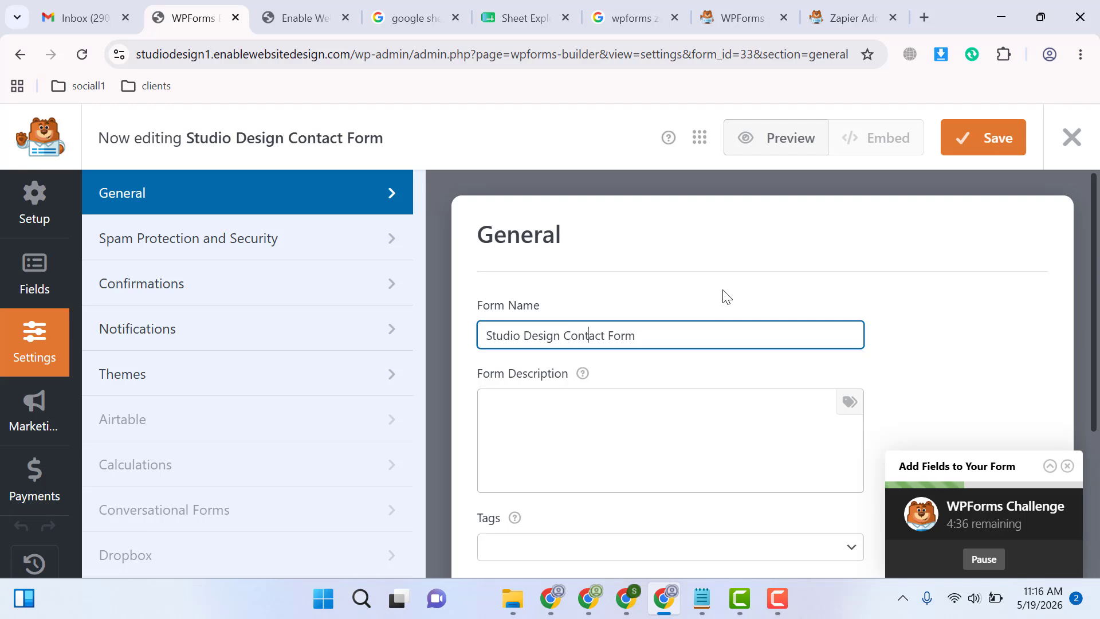
Check the form's default notification settings, save the form and exit the form builder
click(283, 331)
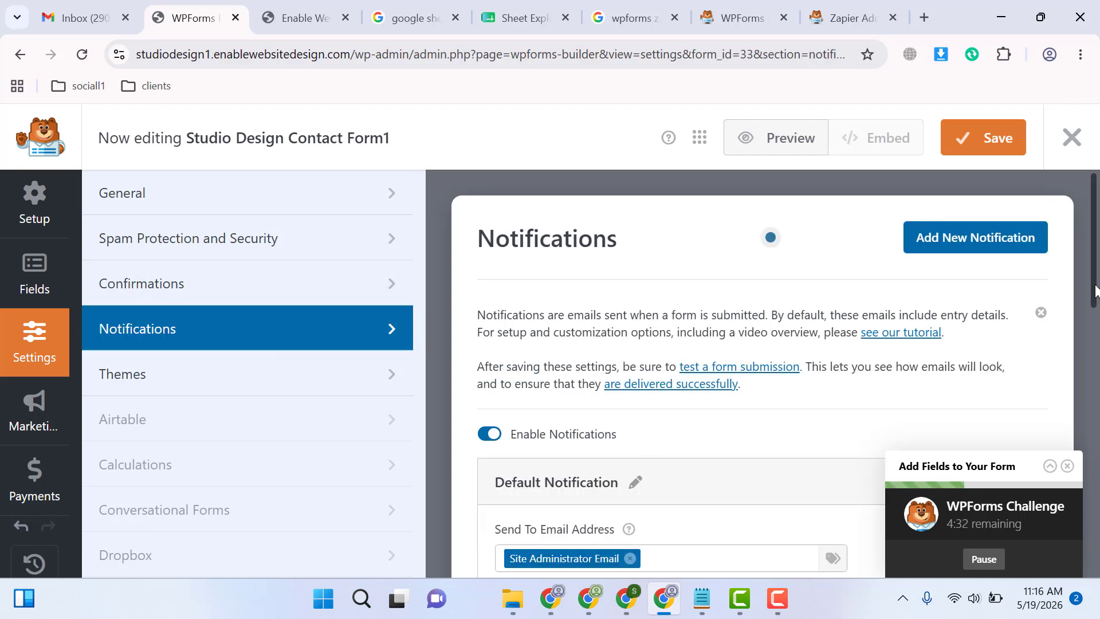
drag(1095, 290, 1082, 378)
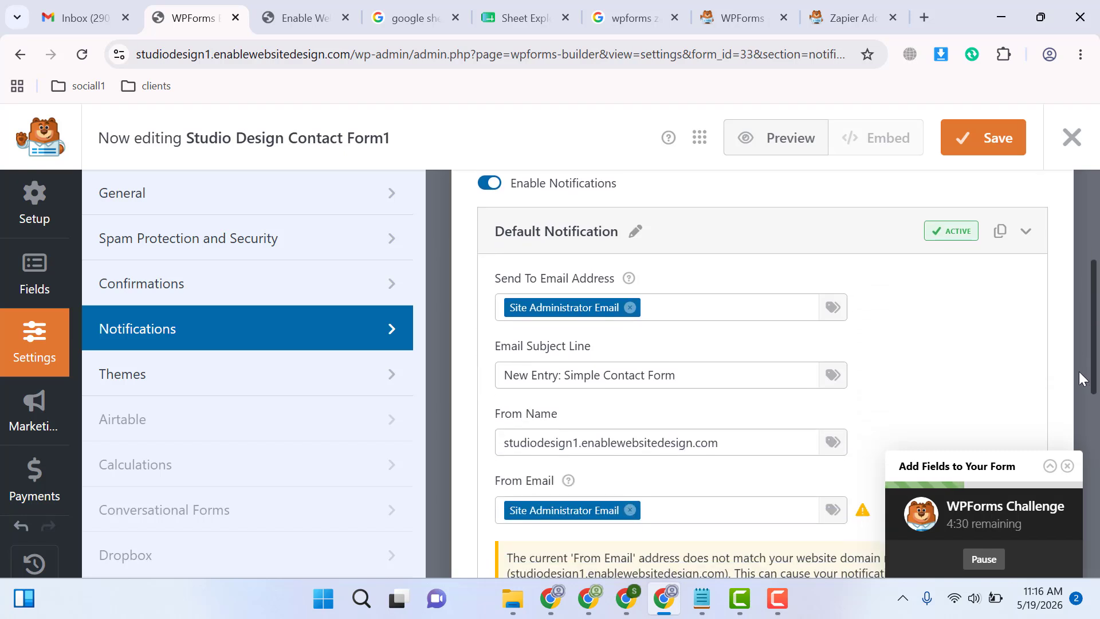
click(989, 150)
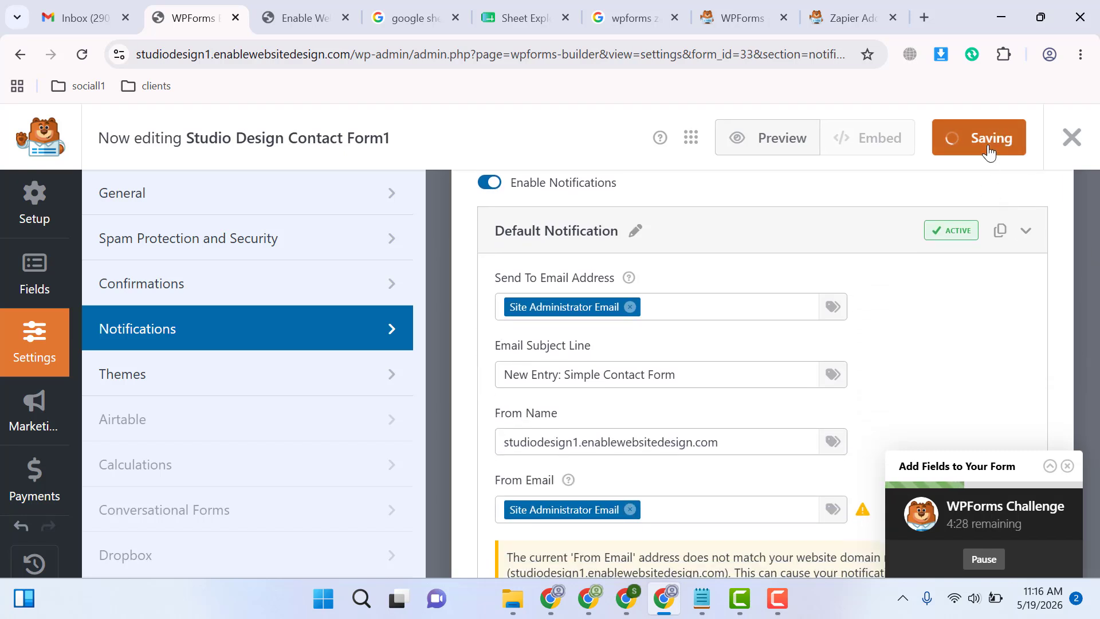
click(1079, 150)
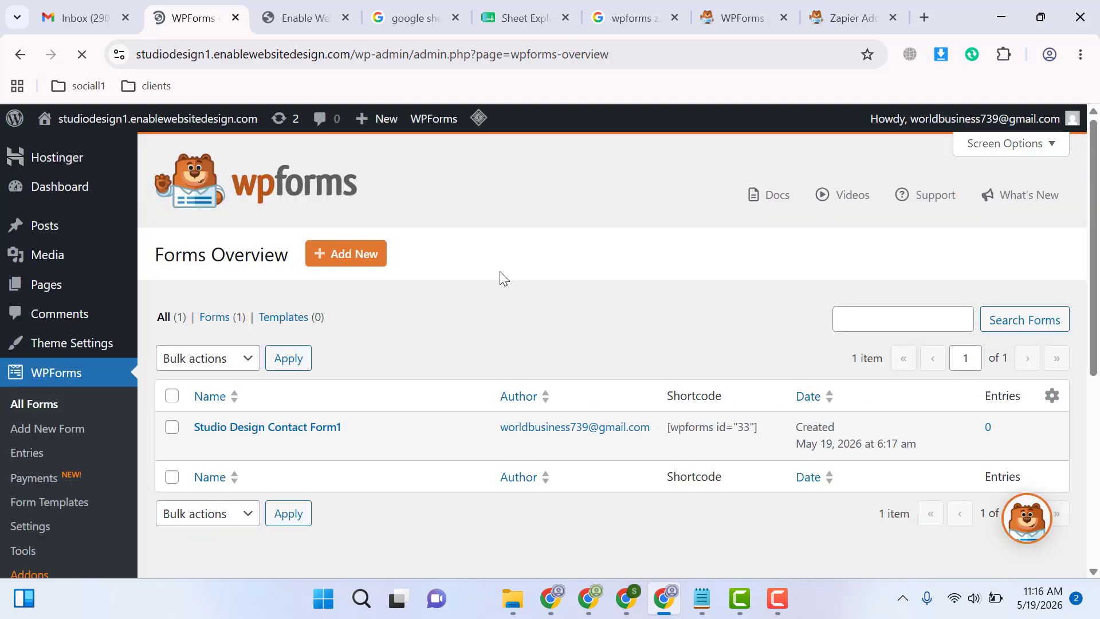
scroll(1089, 345, down, 3)
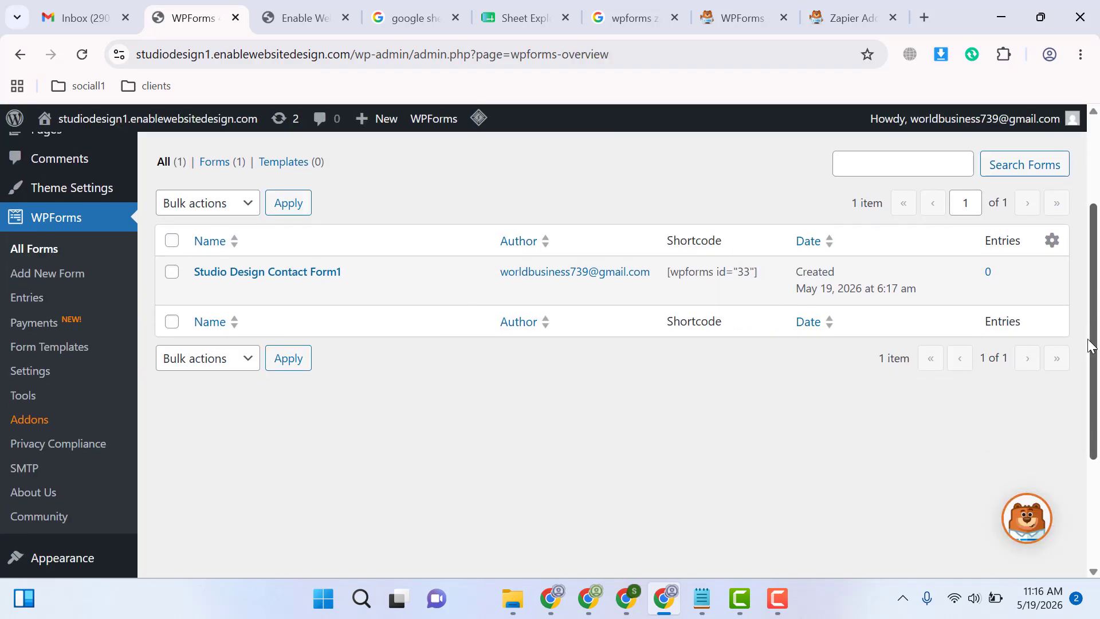
scroll(1089, 345, up, 1)
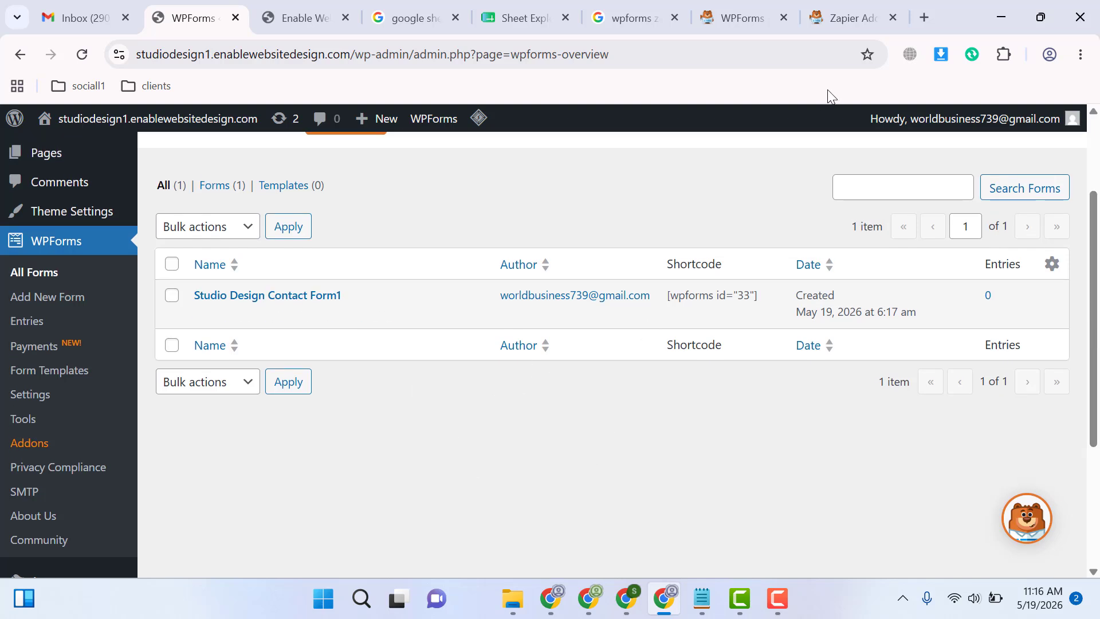
mouse_move(646, 6)
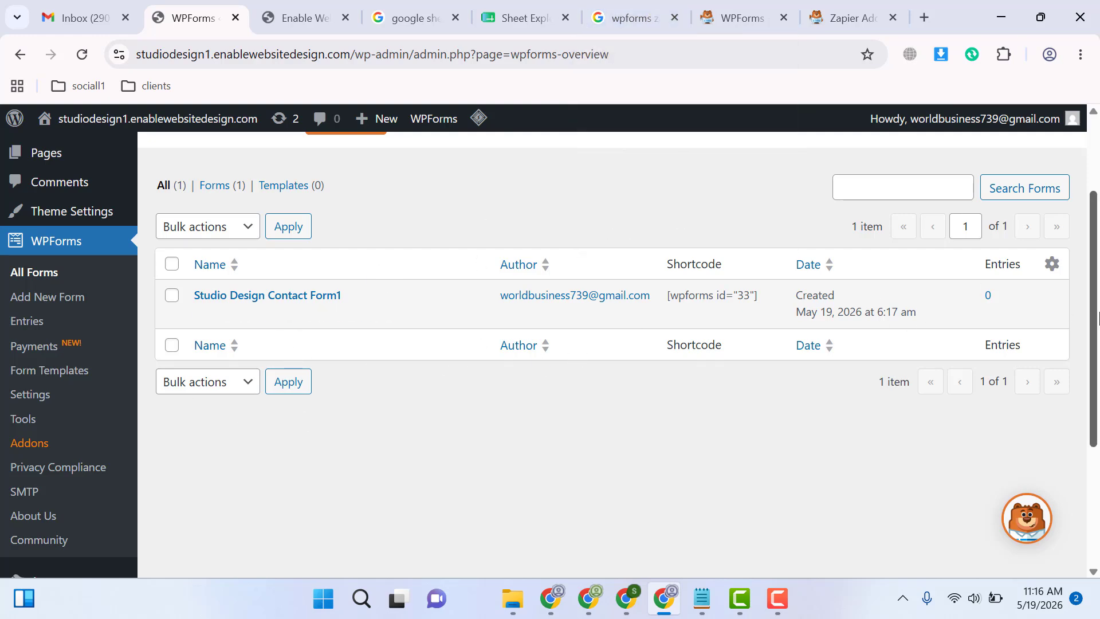
scroll(1069, 185, up, 2)
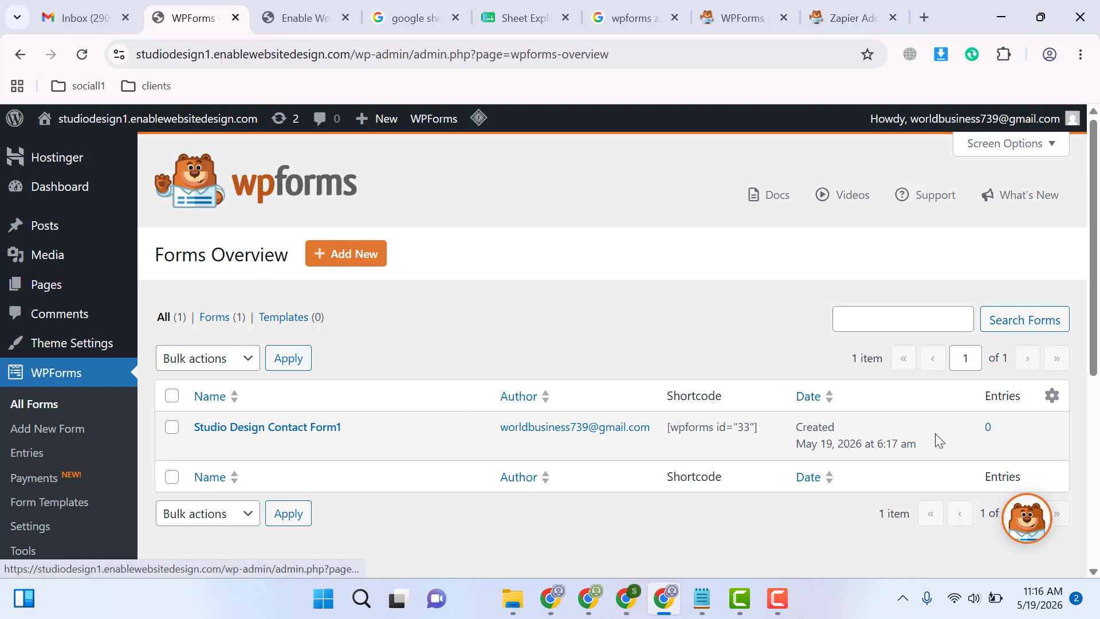
In a separate browser tab, search the plugin directory for "classic editor", and install and activate the Classic Editor + plugin
scroll(306, 369, down, 5)
mouse_move(58, 399)
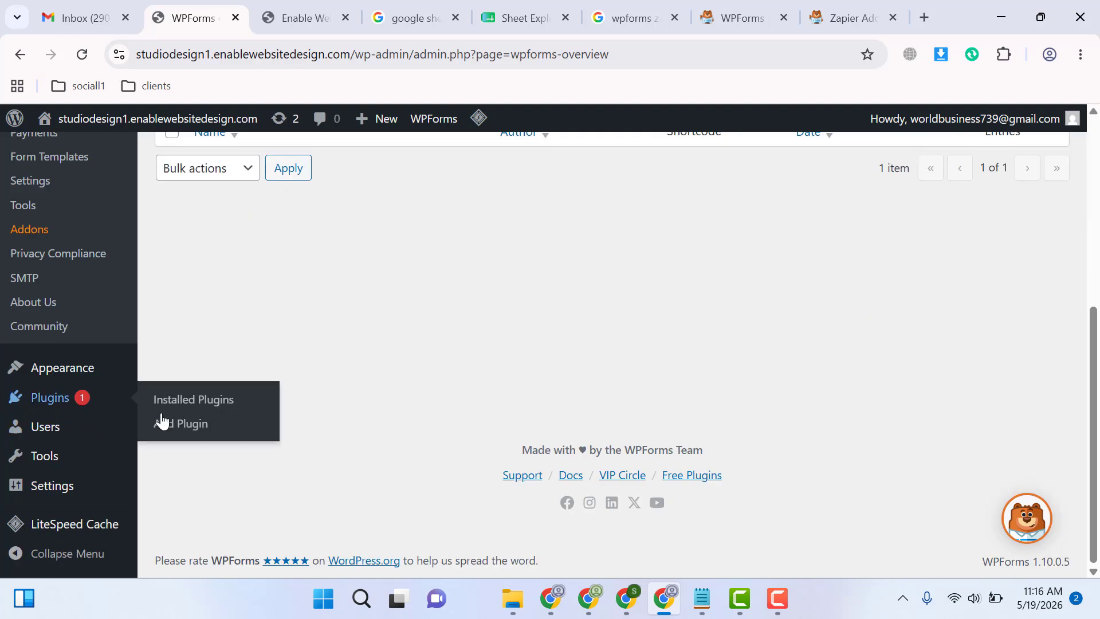
middle_click(177, 425)
click(240, 12)
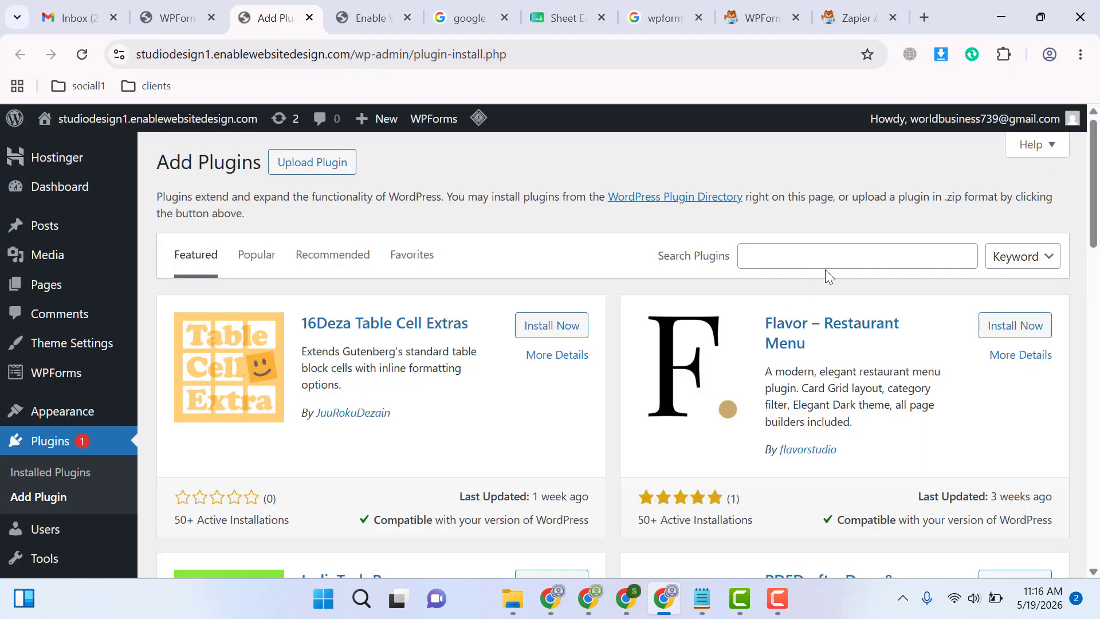
click(828, 255)
text(classic ed)
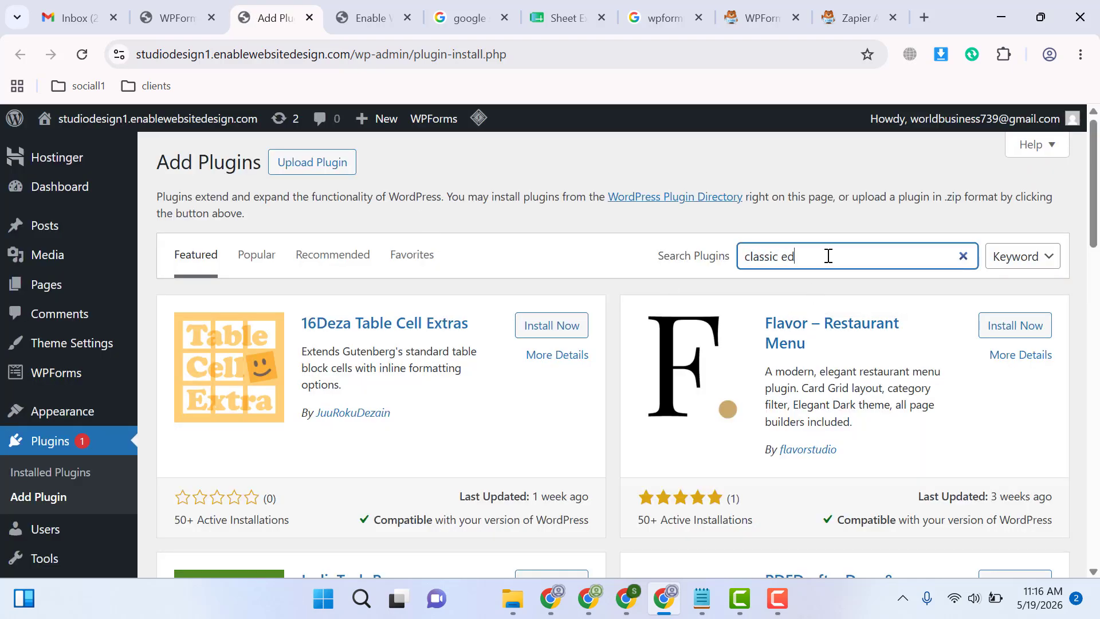
text(itor)
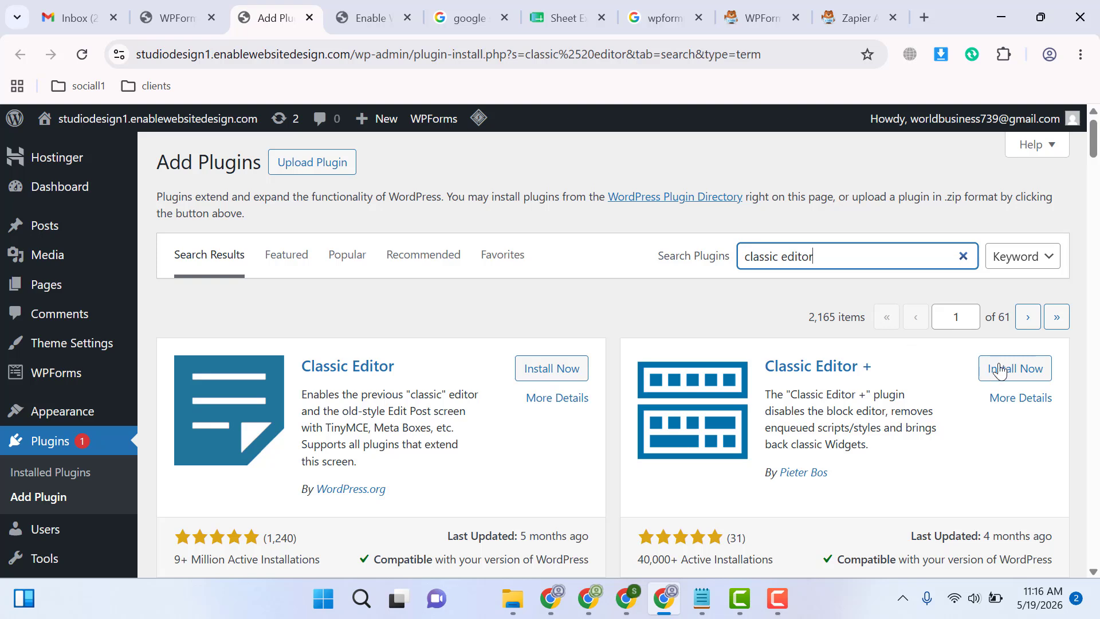
click(1000, 371)
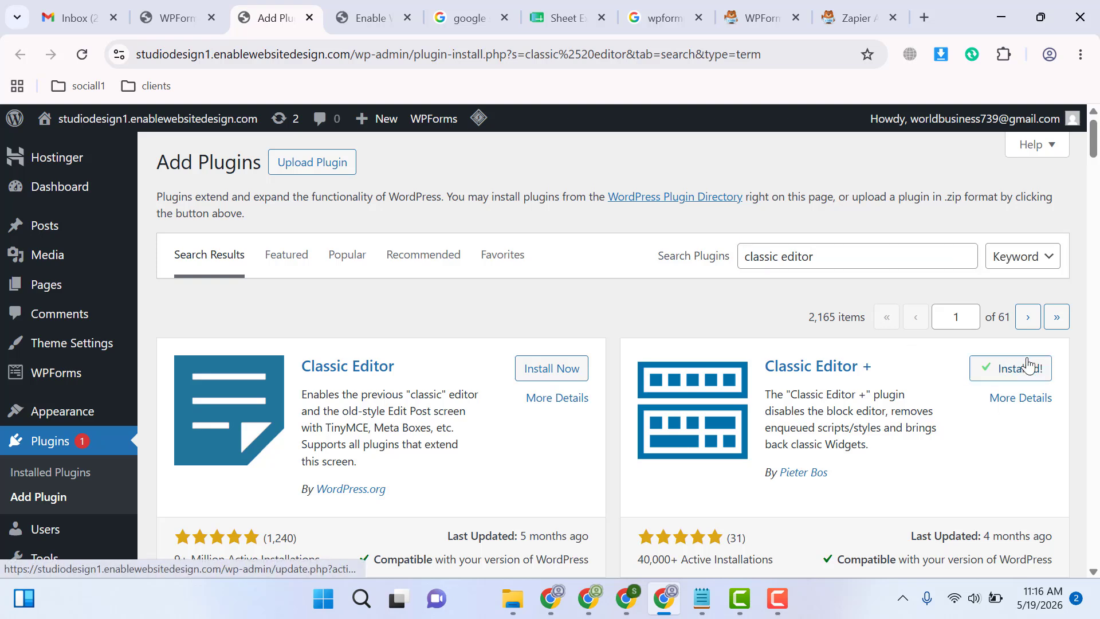
click(1022, 368)
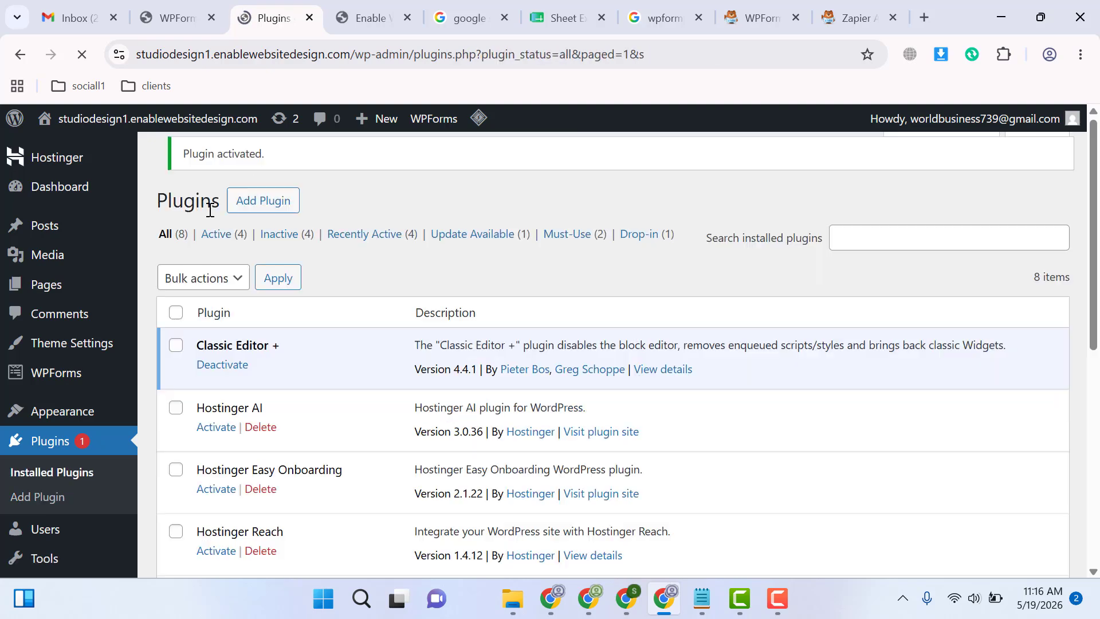
Start a new page on the site and title it "Studio Design Contact1"
mouse_move(25, 293)
click(177, 312)
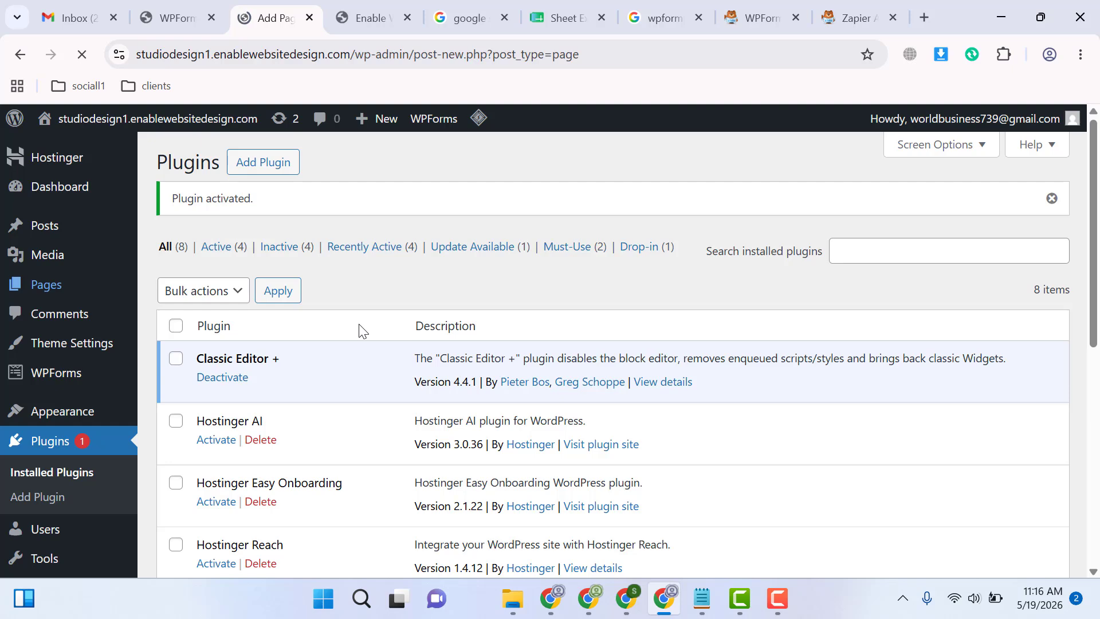
text(St)
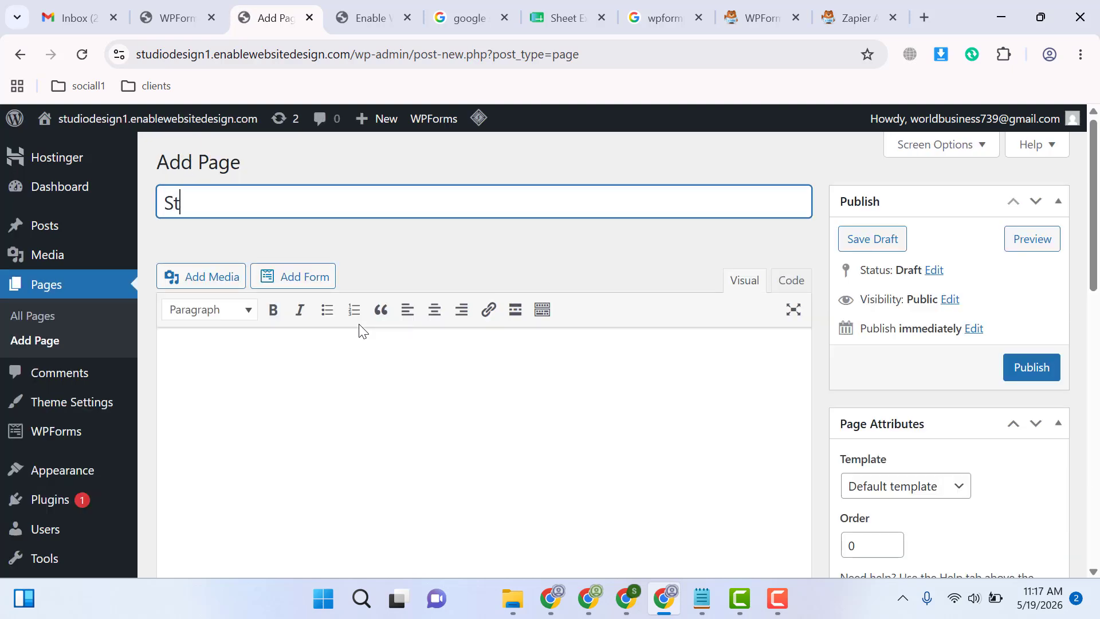
text(udio)
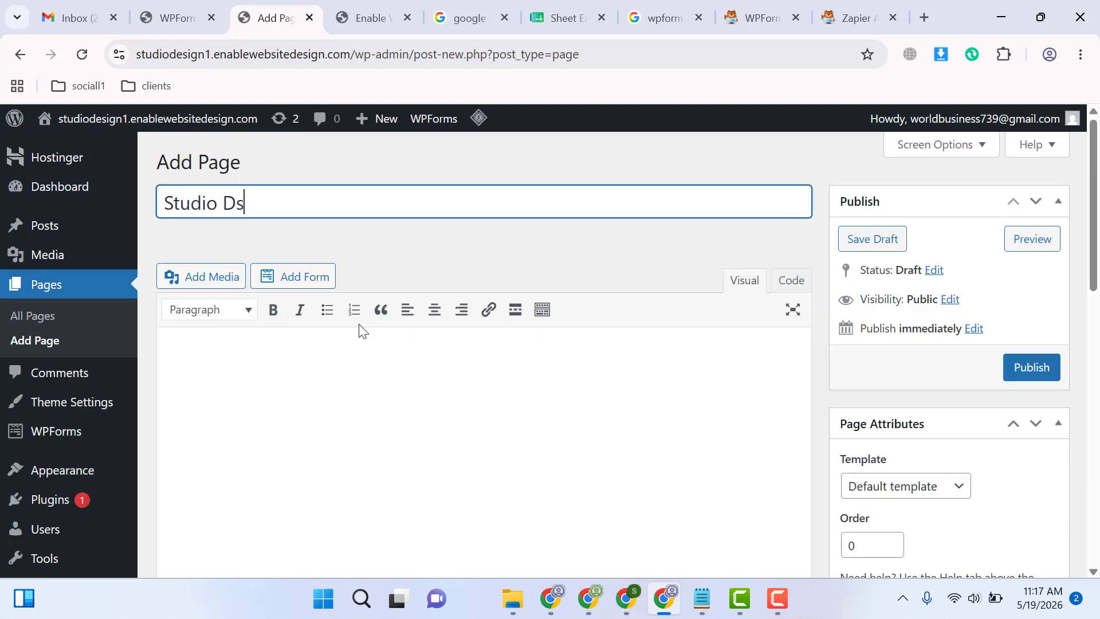
text( Design Cont)
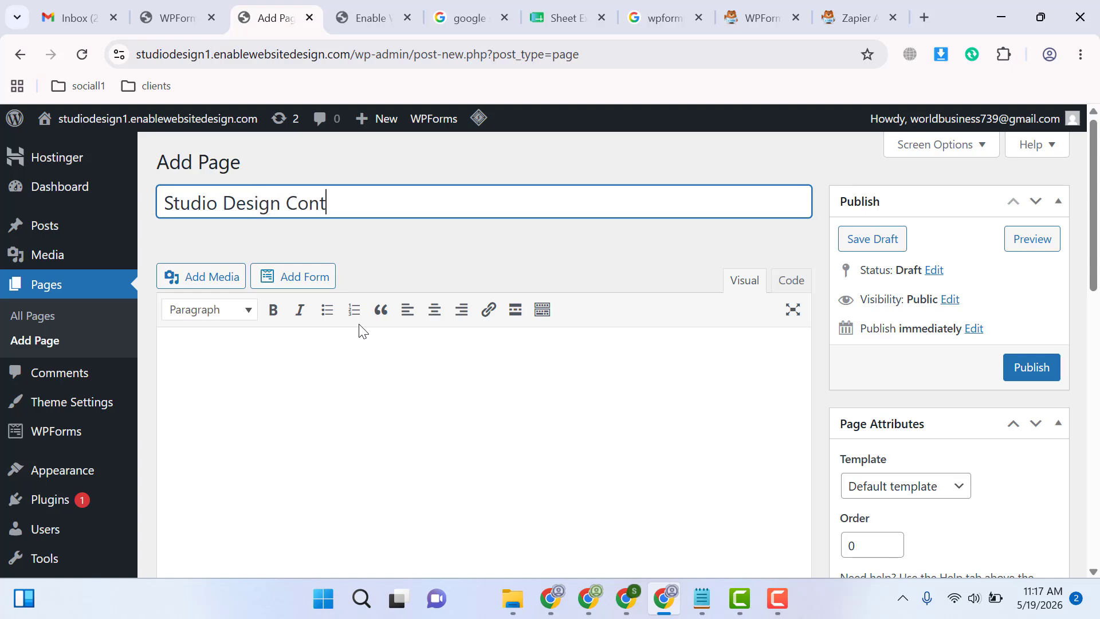
text(act1)
Insert the Studio Design Contact Form1 form into the page content, without showing its form name or description
click(298, 289)
click(431, 379)
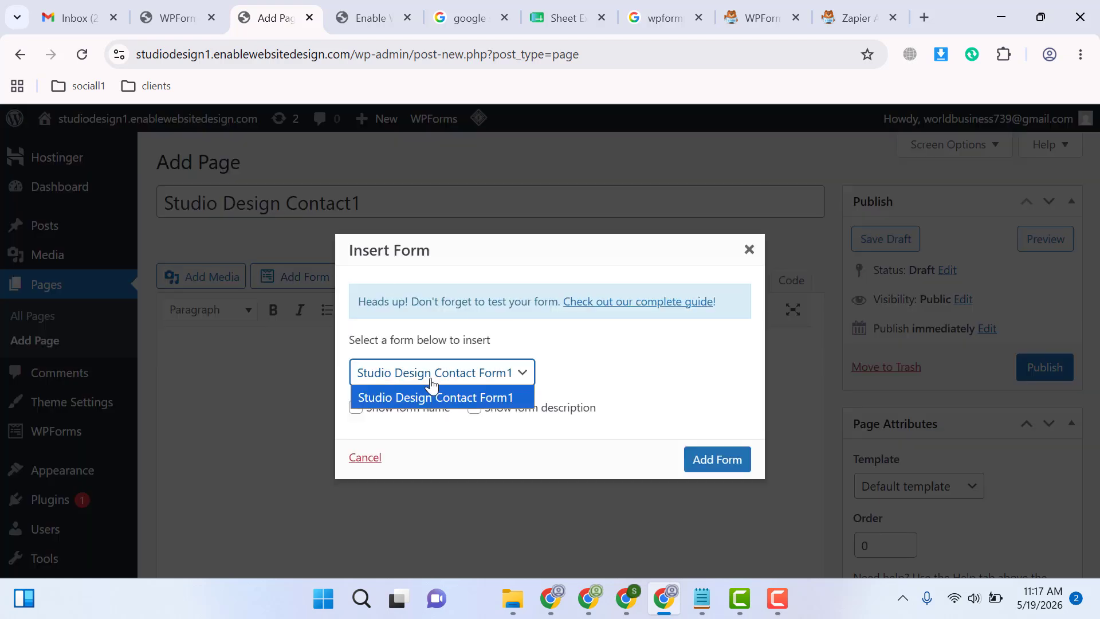
click(427, 381)
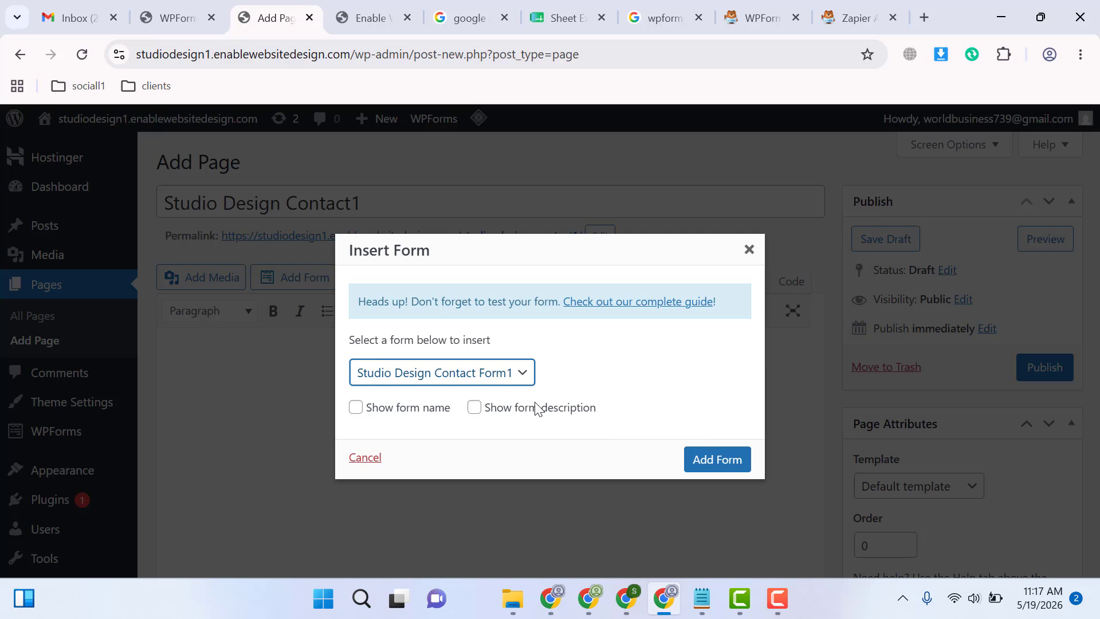
click(701, 459)
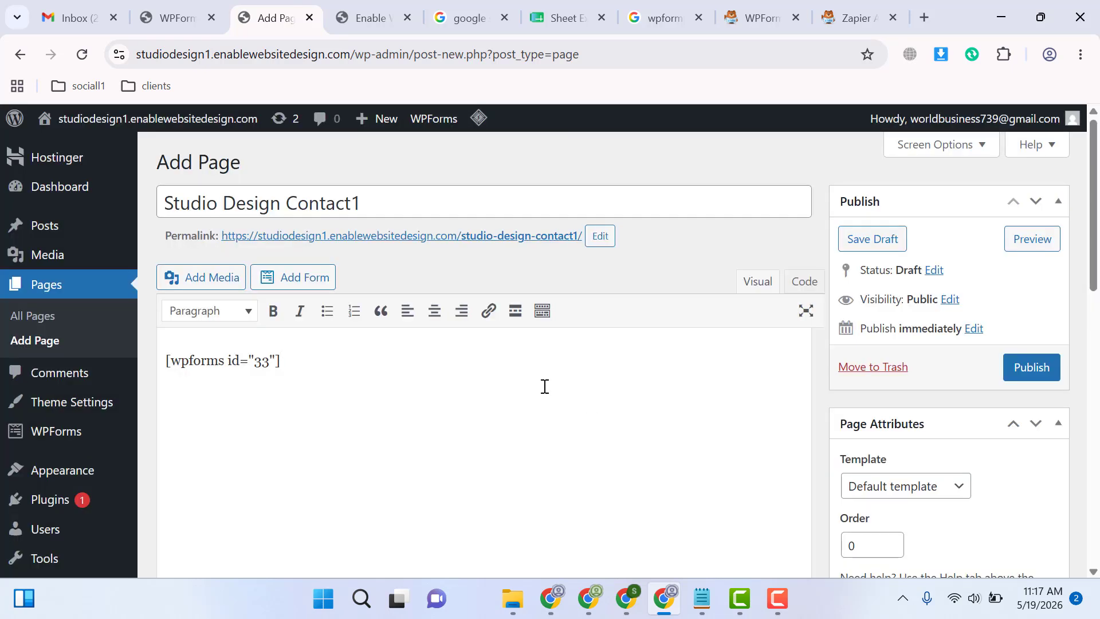
Publish the Studio Design Contact1 page and open its permalink in a new tab of the other browser profile
click(1031, 375)
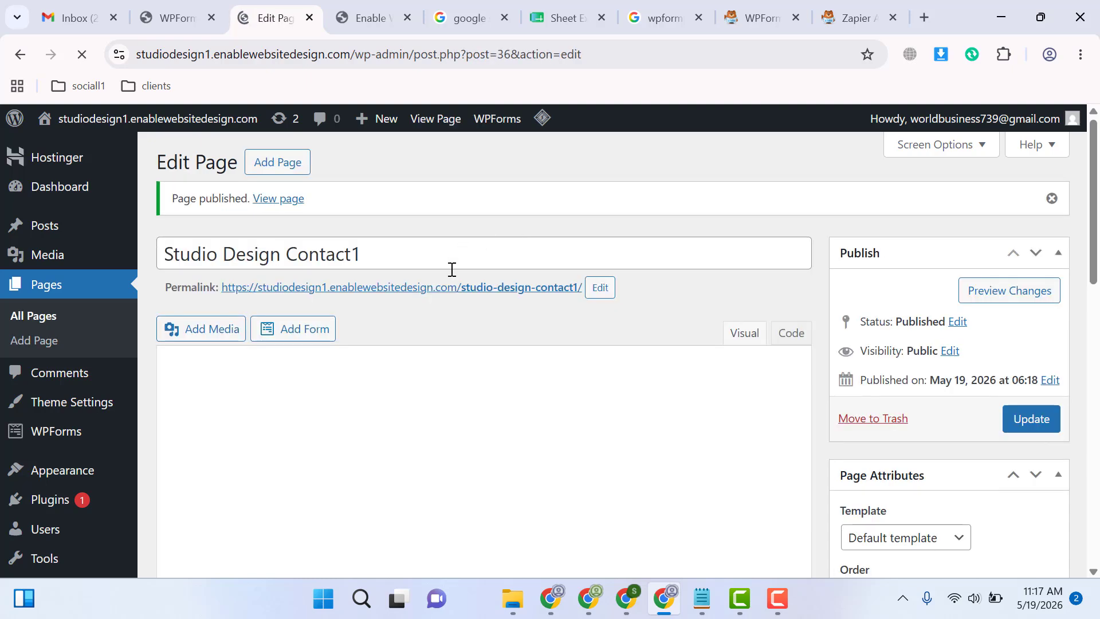
right_click(446, 296)
click(476, 470)
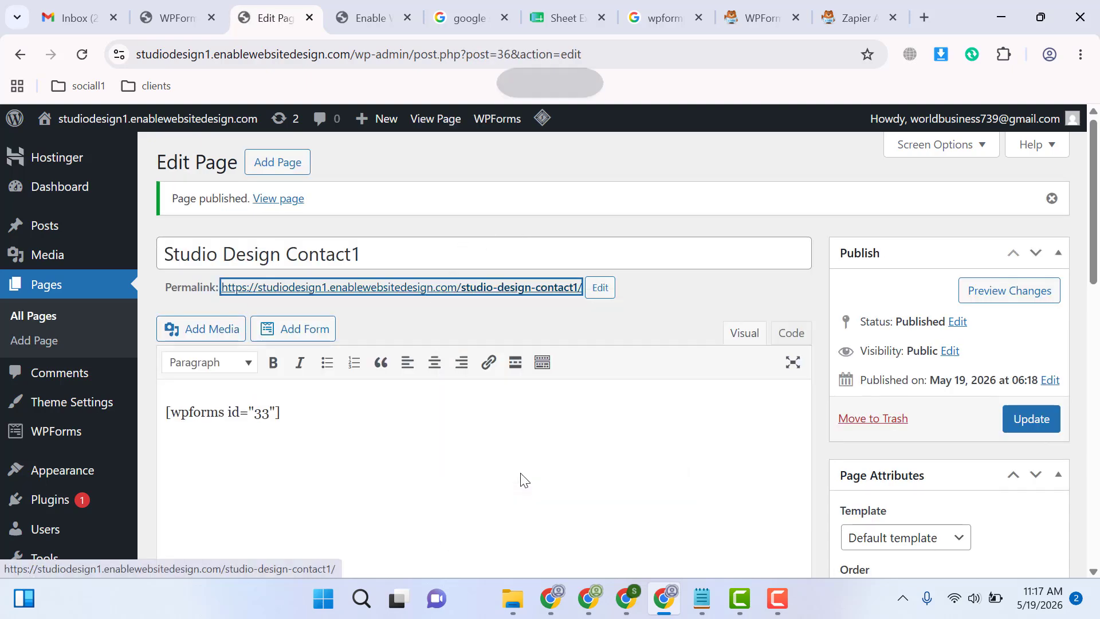
click(626, 598)
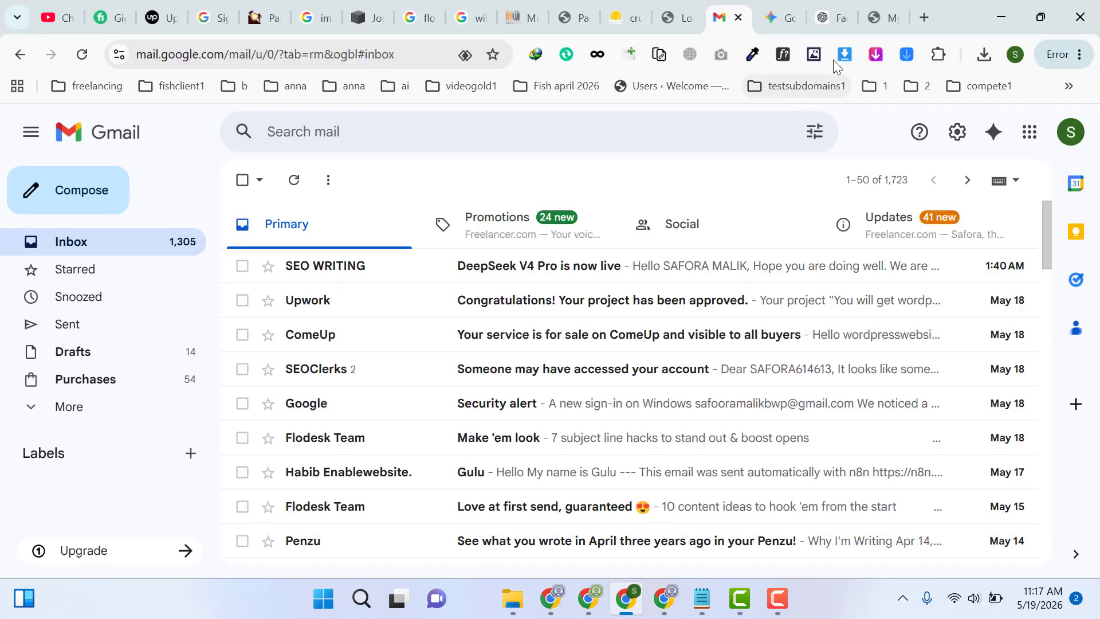
click(922, 17)
key(ctrl+v)
key(Return)
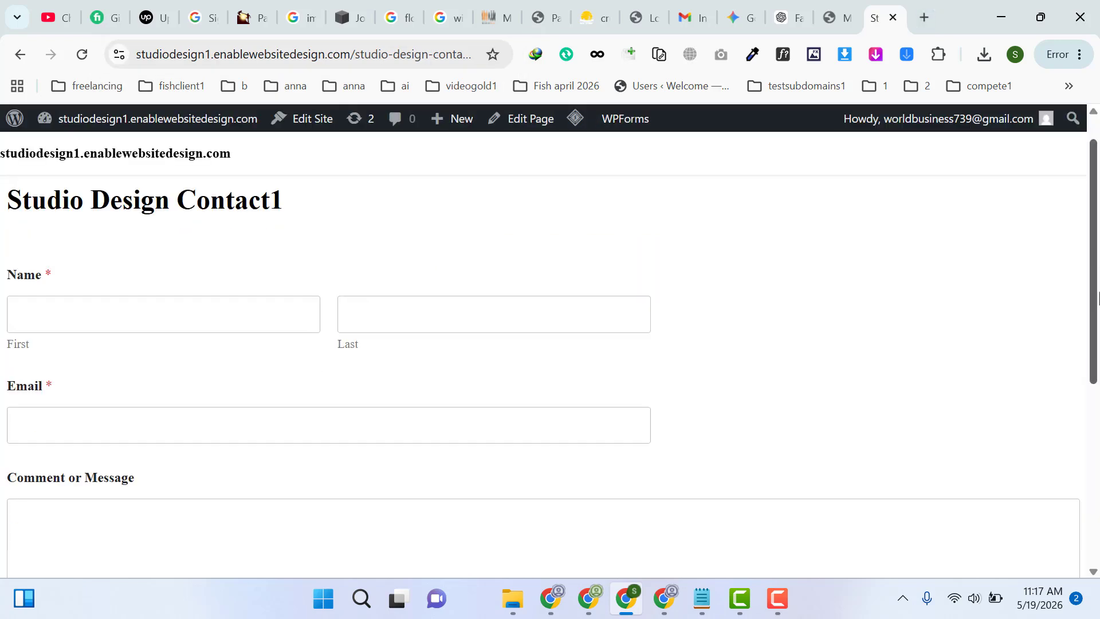
Fill in the published form with a test first and last name, an e-mail address and a short greeting message, and submit it
scroll(1098, 298, down, 1)
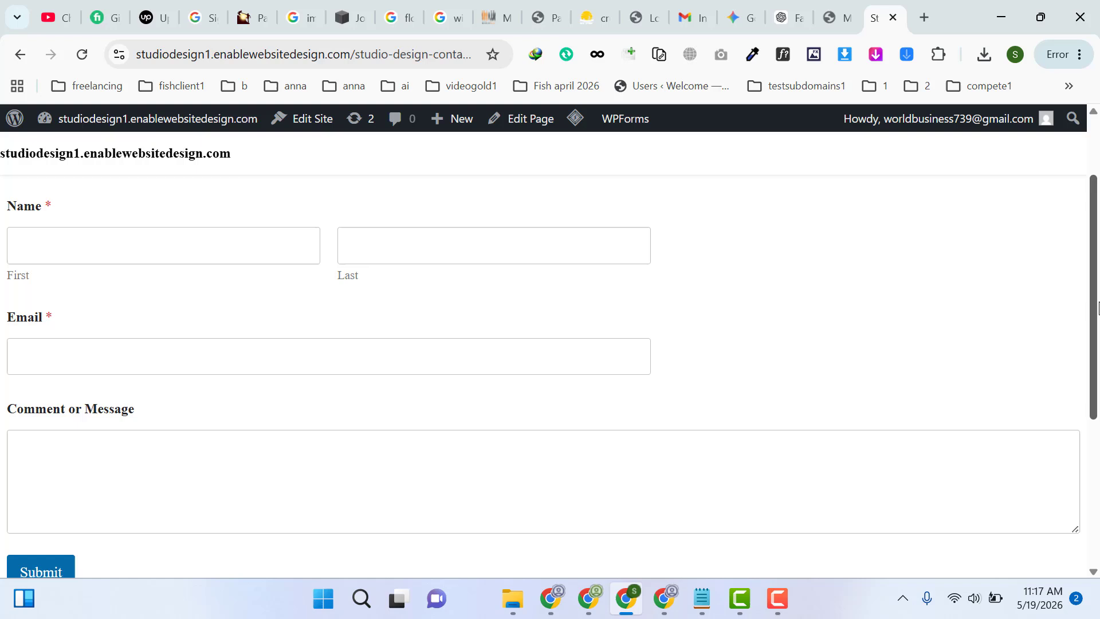
click(130, 249)
text(John)
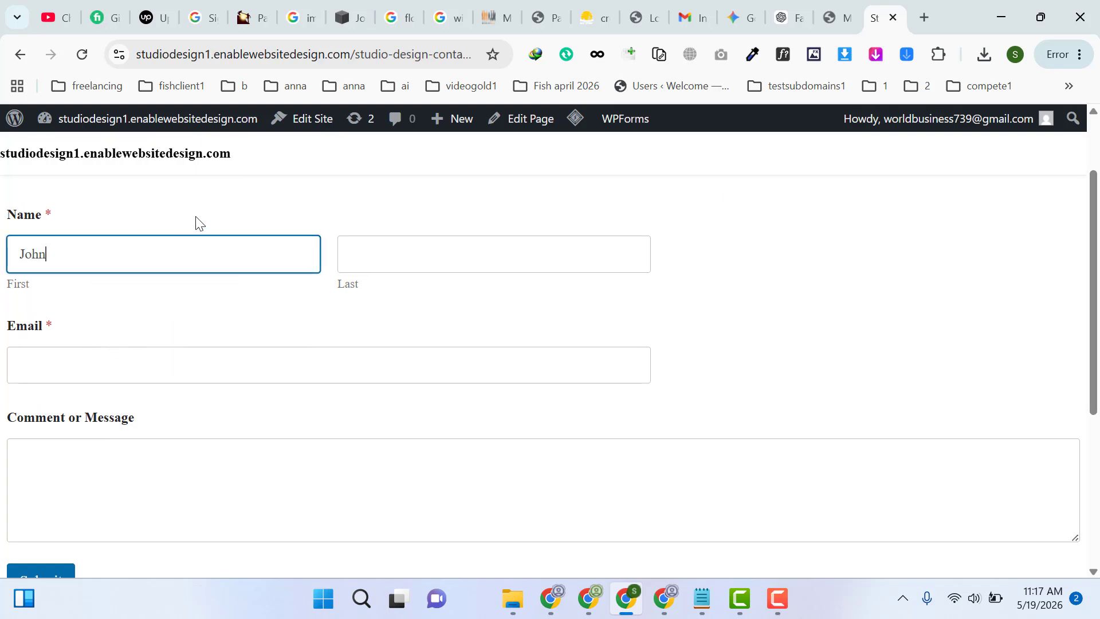
key(Tab)
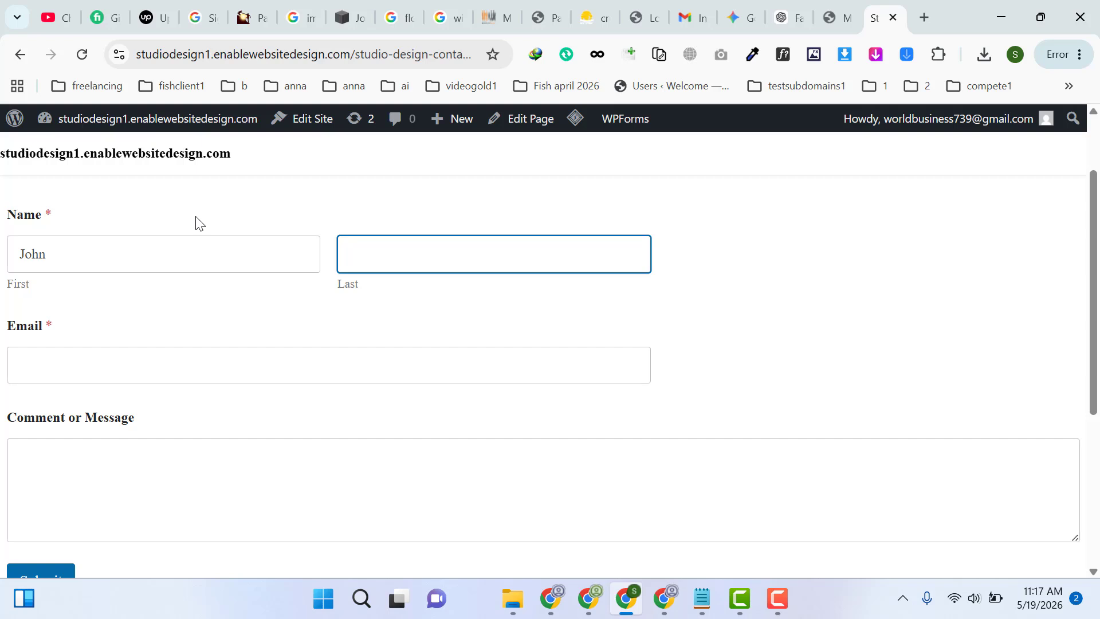
key(Tab)
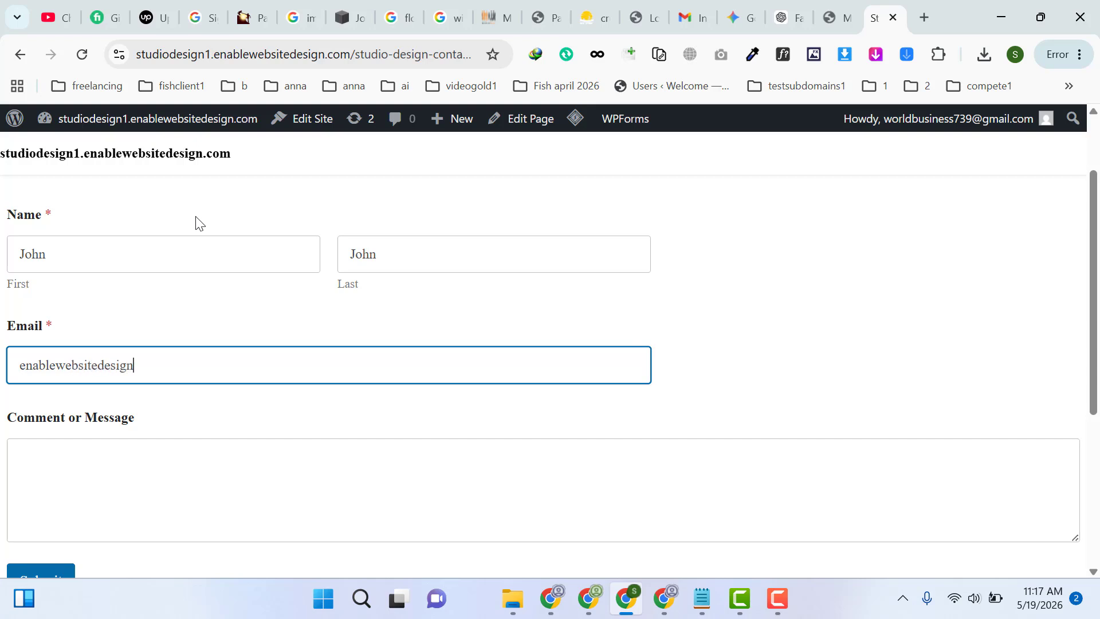
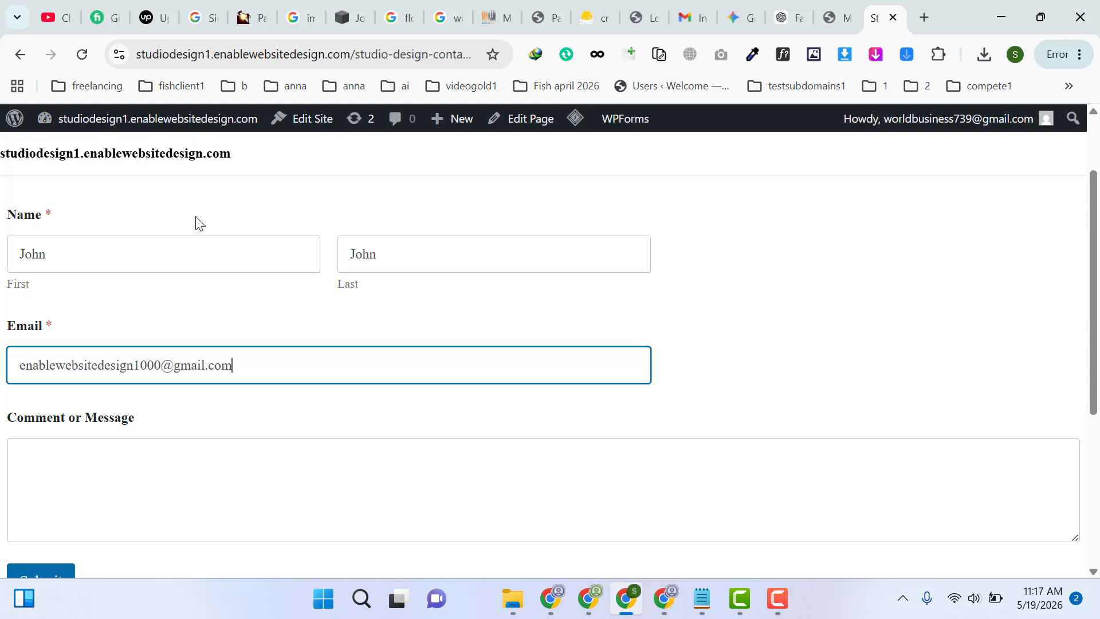
key(Tab)
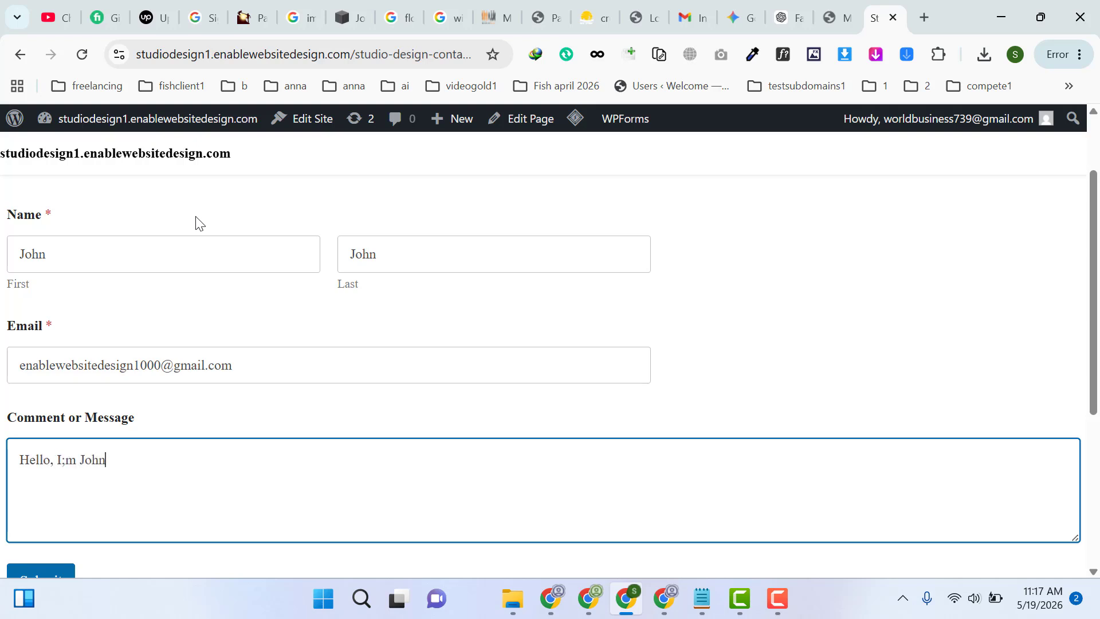
drag(1093, 254, 1094, 271)
click(34, 546)
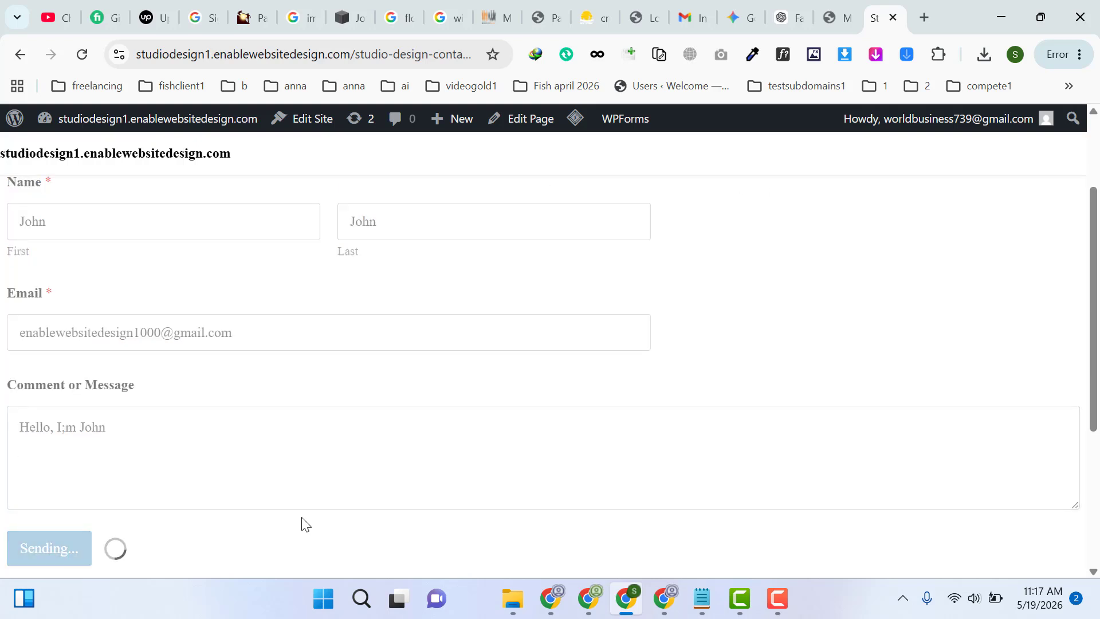
Return to the first browser profile, view the Sheet Explore1 spreadsheet, and search Google for "zapir" to open the Zapier website
click(654, 601)
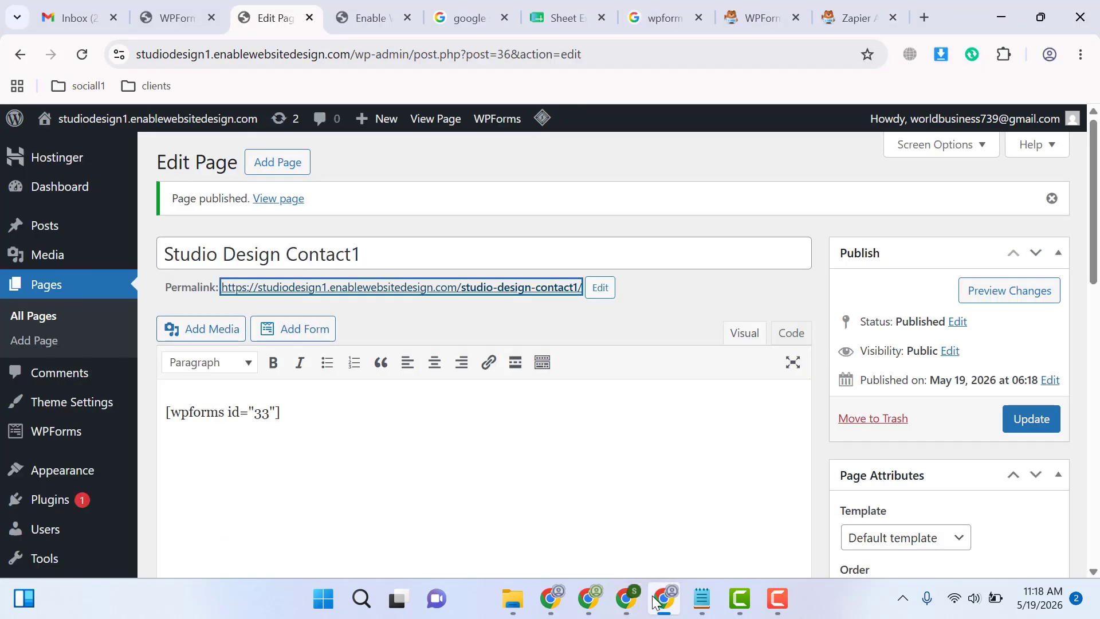
click(545, 8)
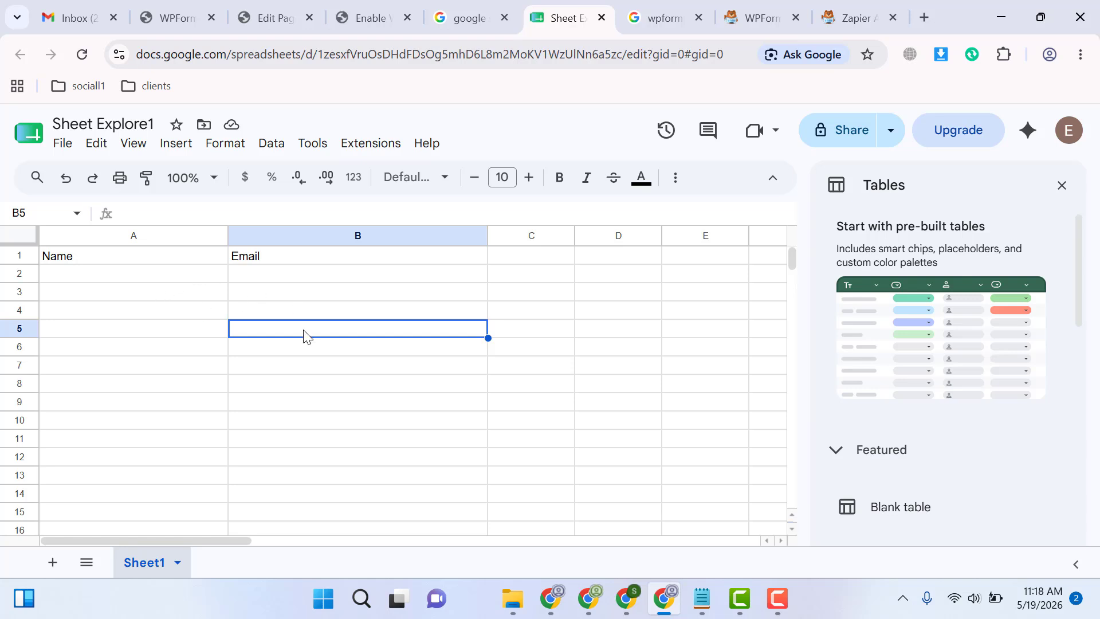
click(670, 5)
drag(836, 3, 857, 5)
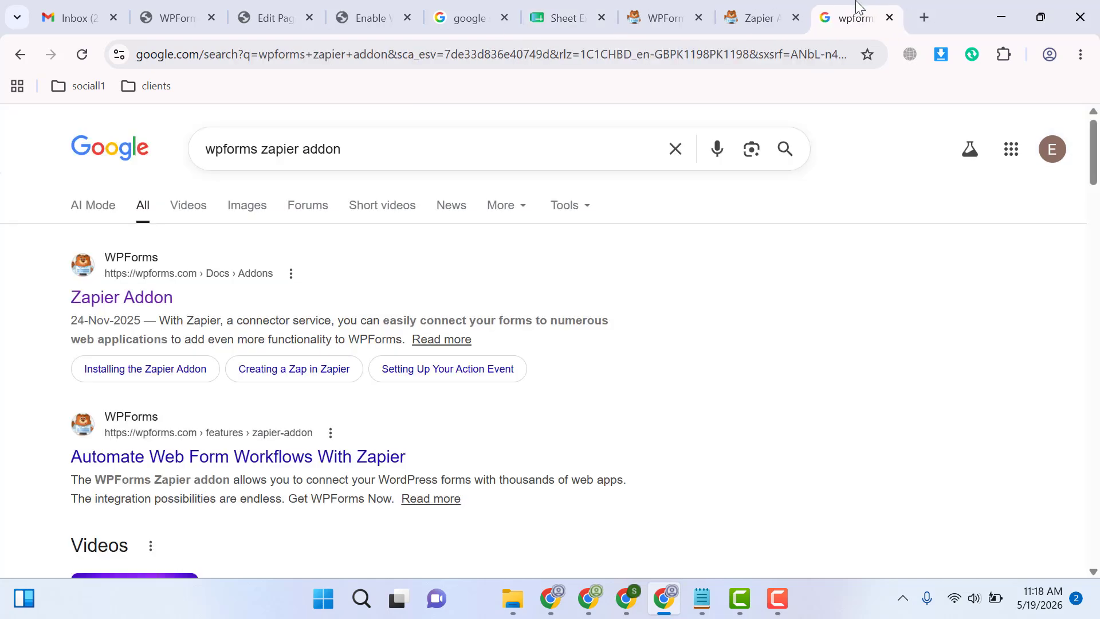
key(ctrl+a)
text(zapir)
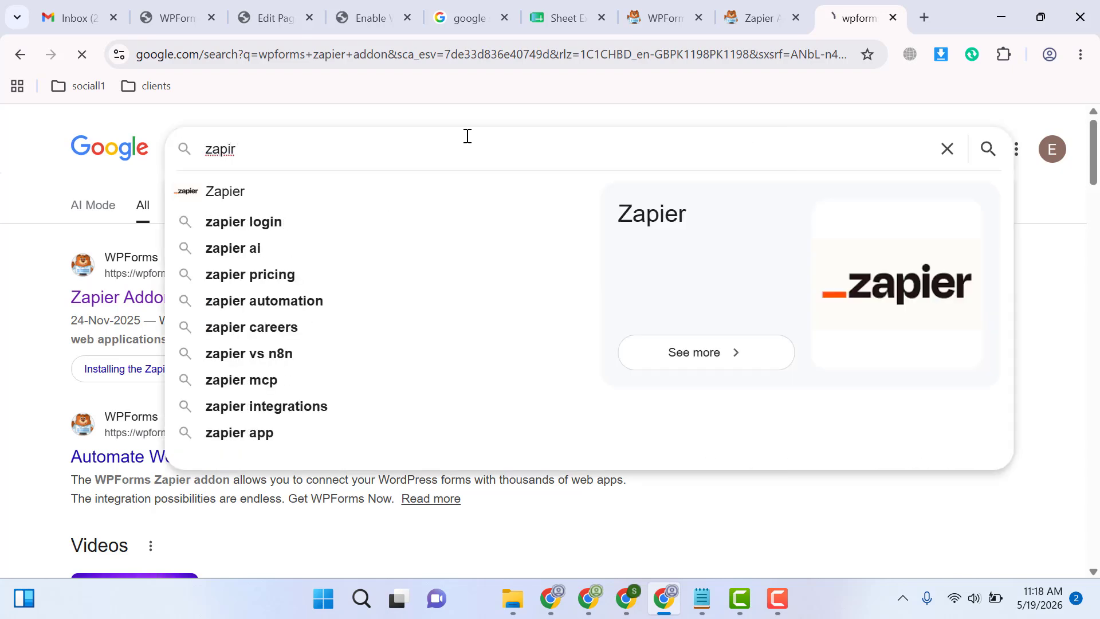
key(Return)
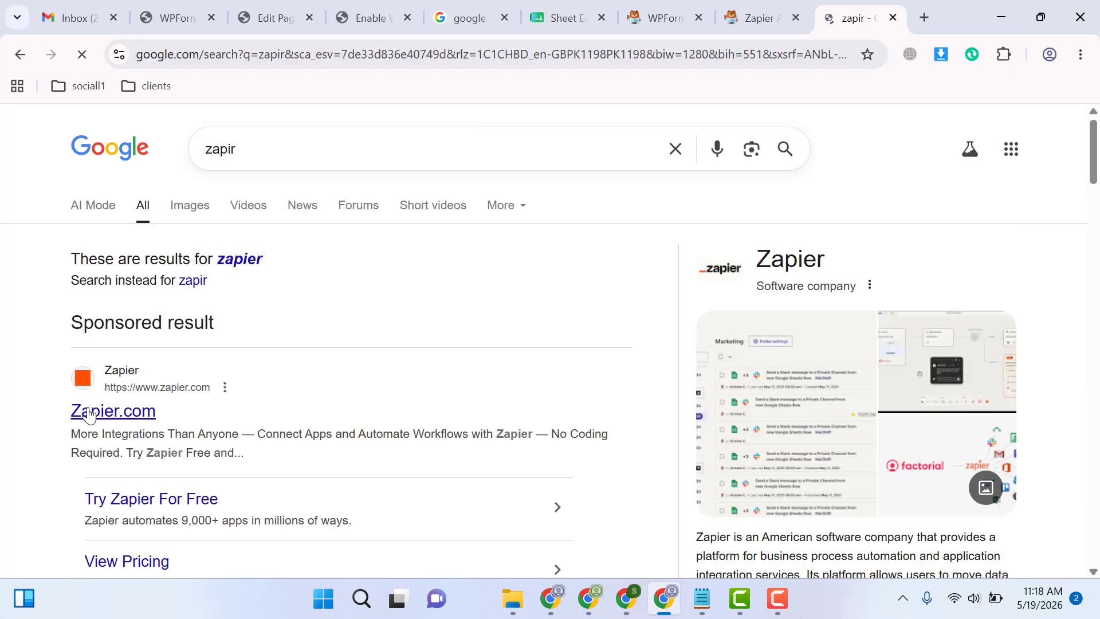
middle_click(113, 411)
click(832, 8)
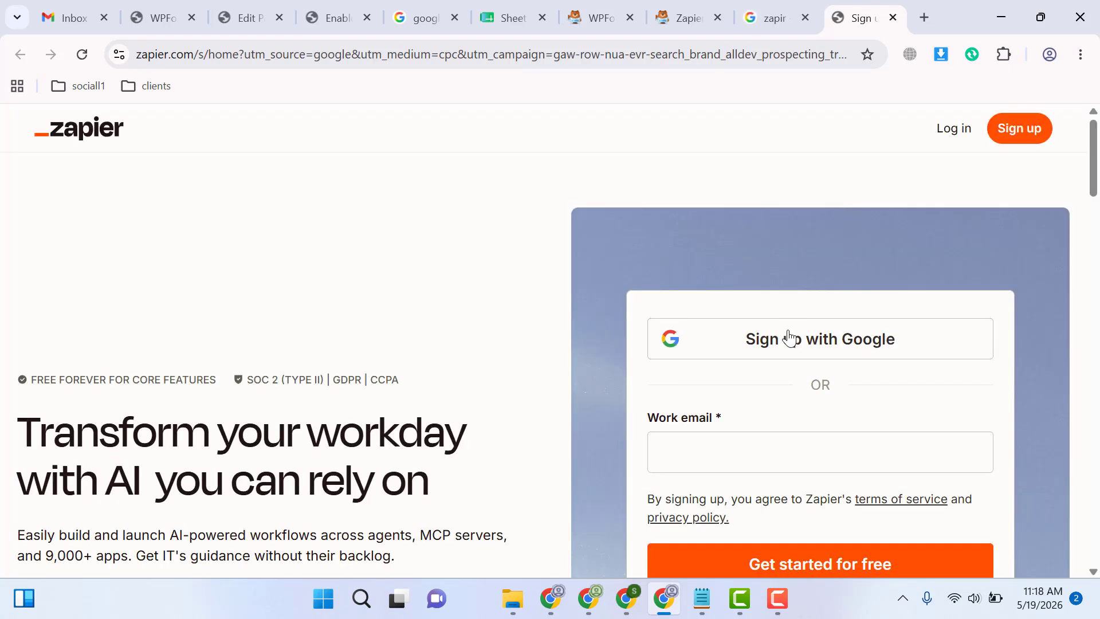
Sign up for Zapier with the Google account and answer the onboarding questions, giving a company size of 1-49
click(790, 338)
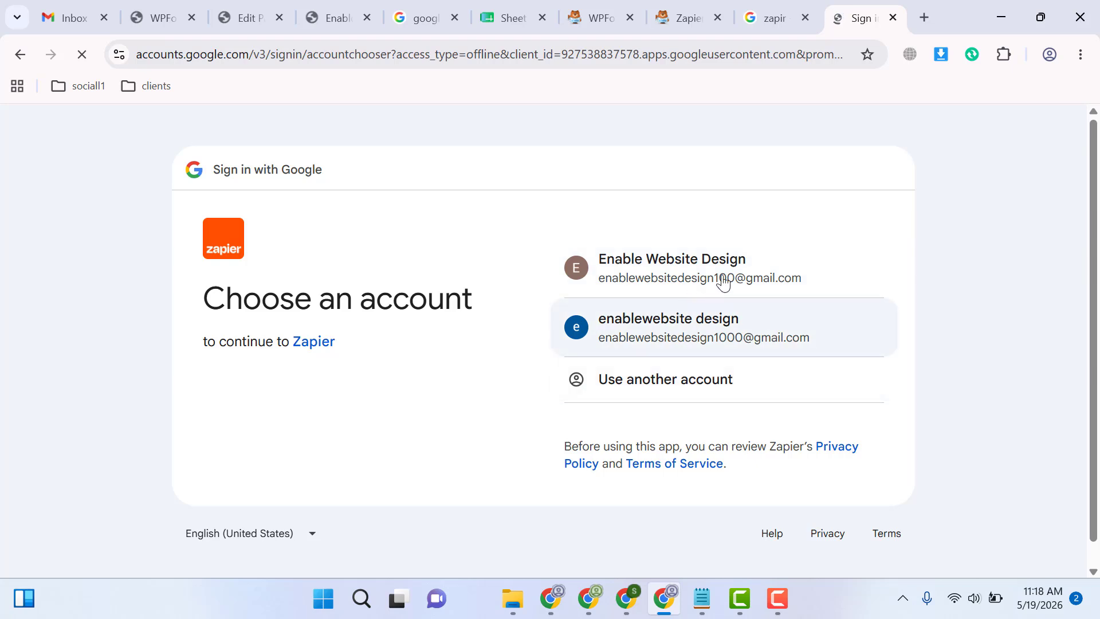
click(729, 275)
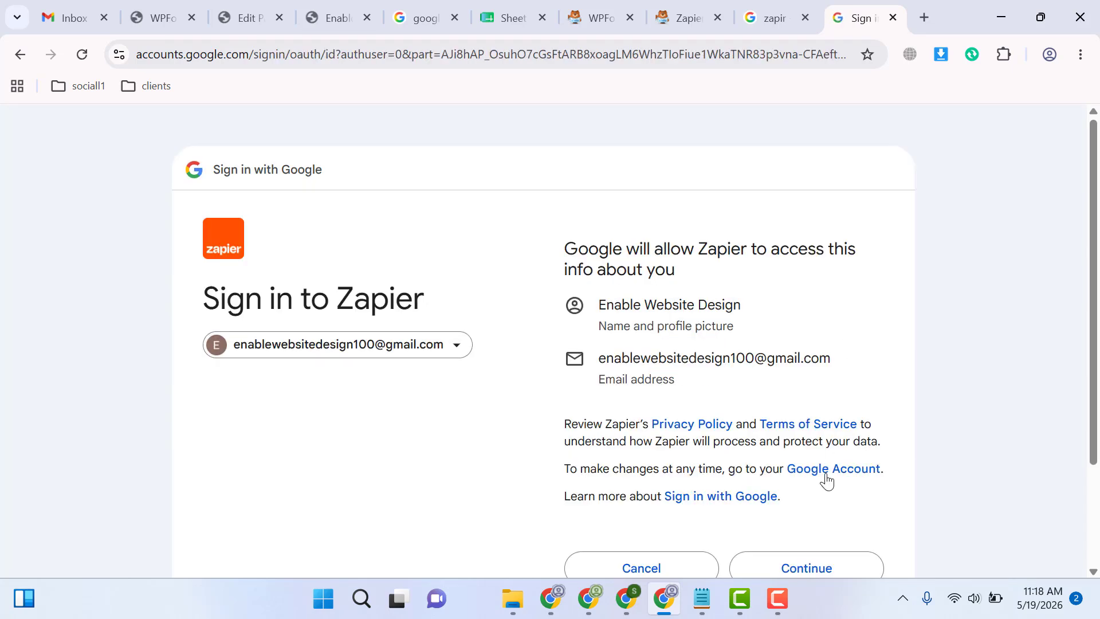
click(791, 567)
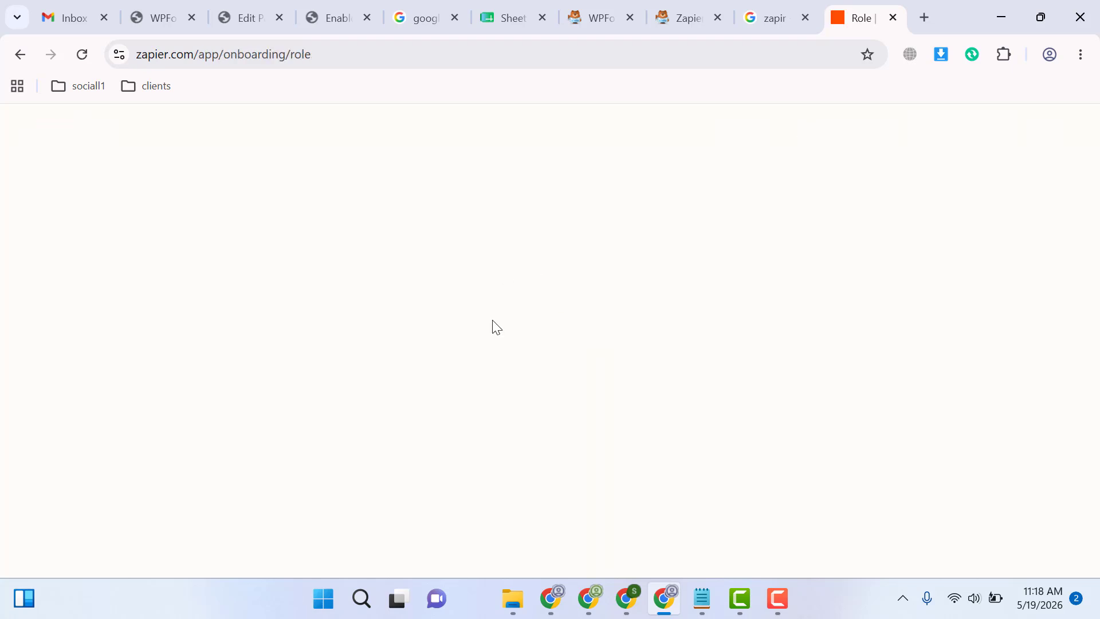
click(294, 378)
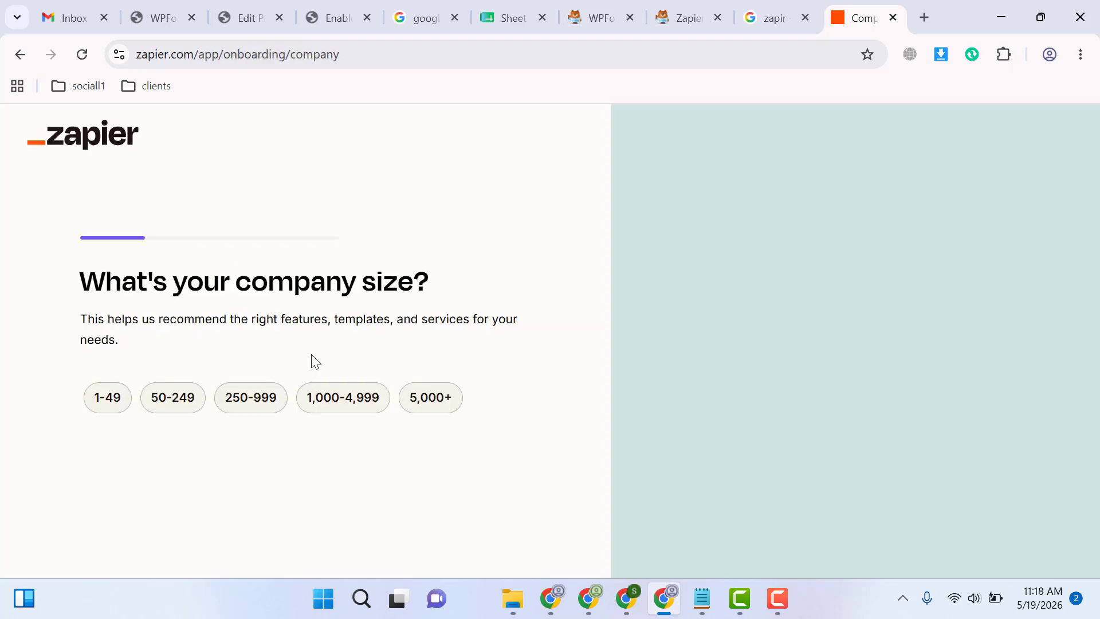
click(108, 397)
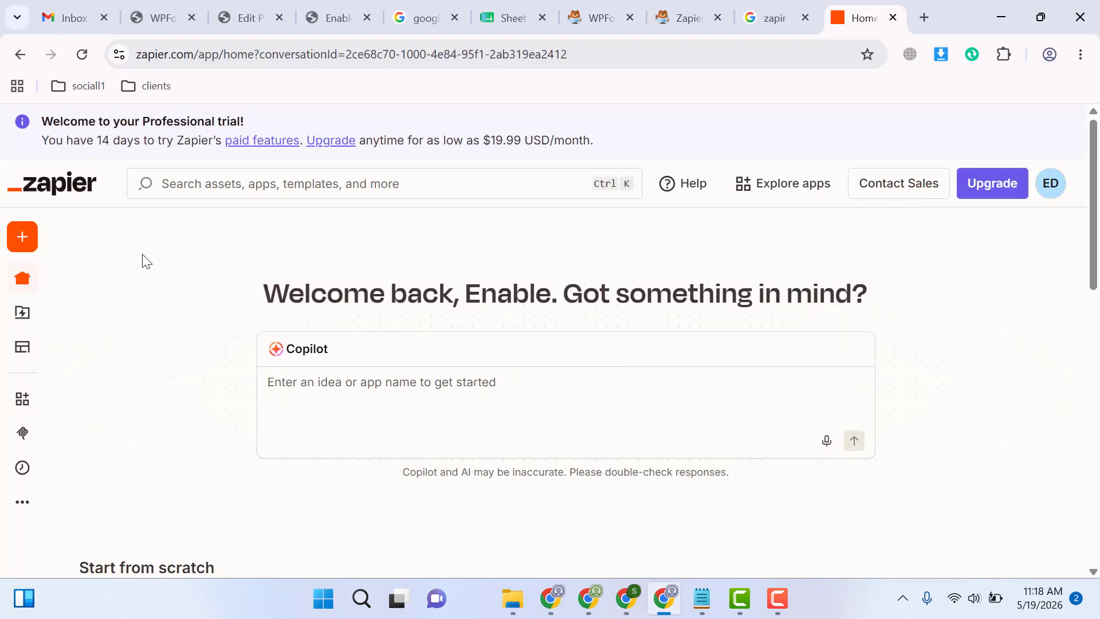
Create a new Zap from the Zapier home page
mouse_move(14, 239)
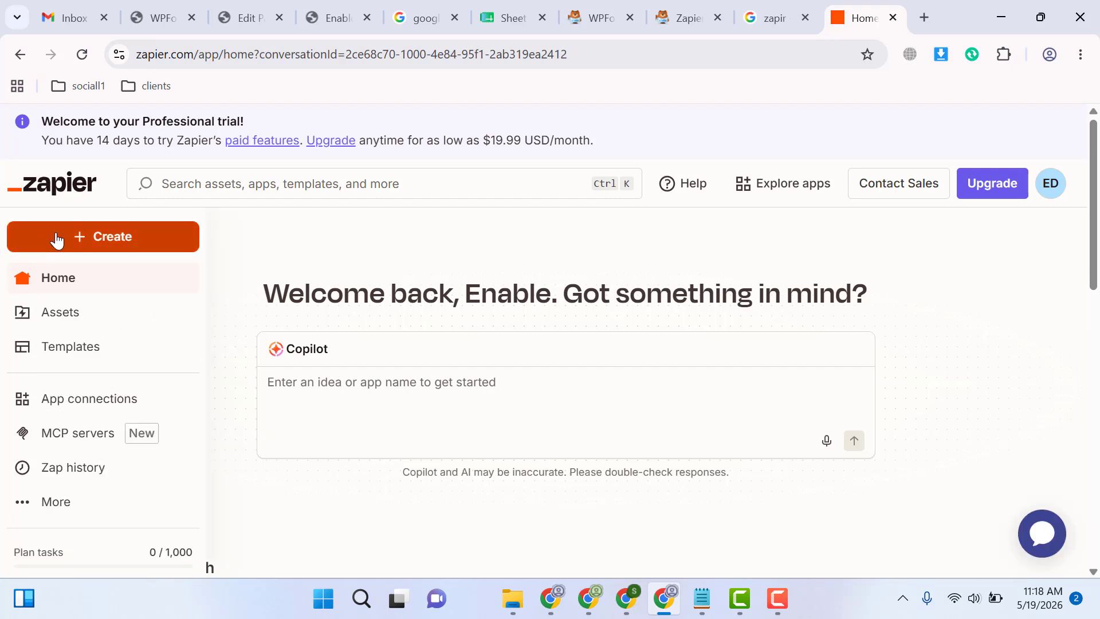
click(101, 241)
click(81, 237)
click(95, 285)
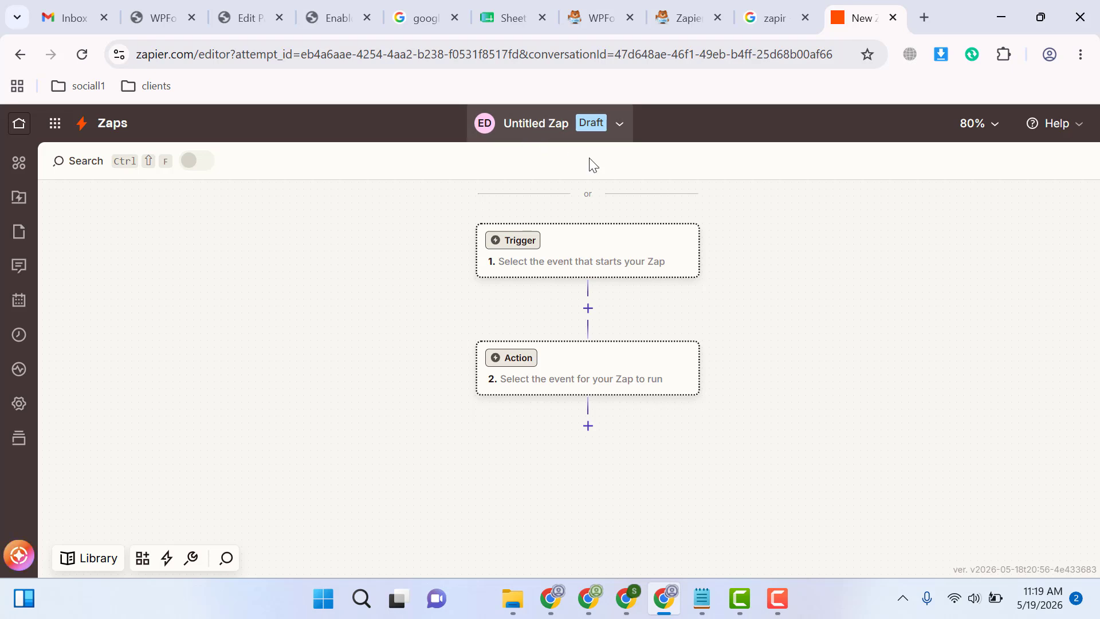
Search the trigger apps for "wpform" and select WPForms as the Zap's trigger app
click(514, 249)
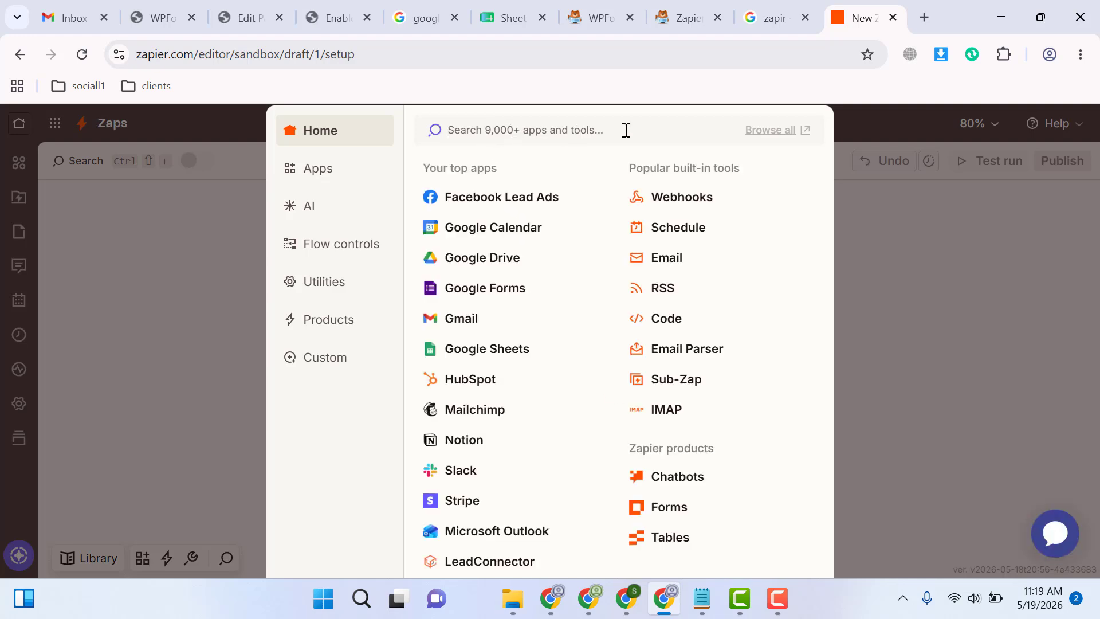
text(wp)
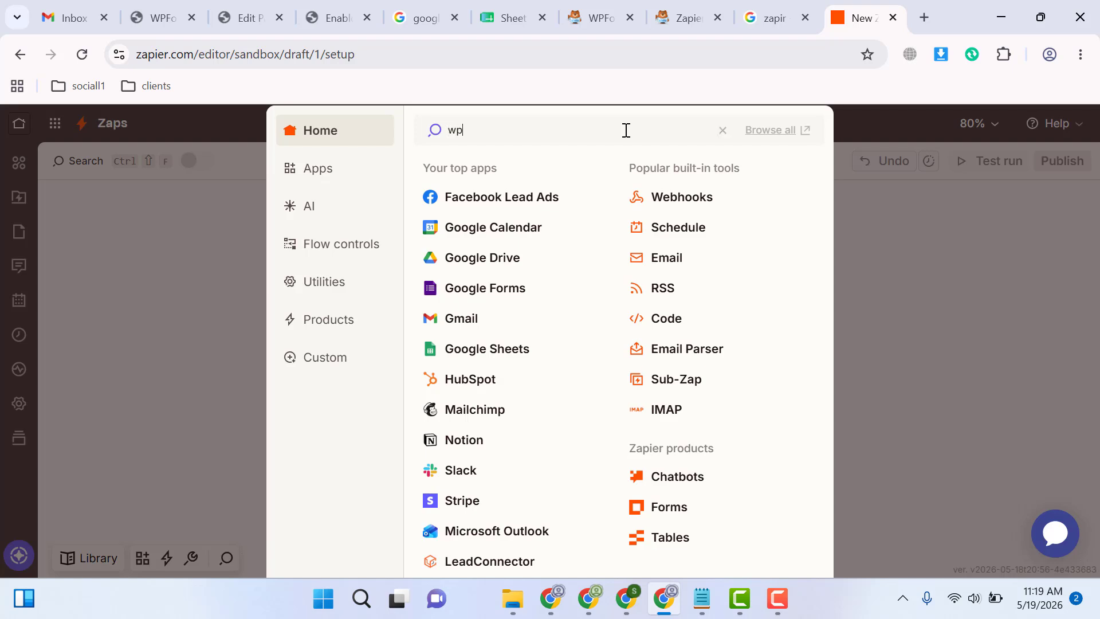
text(from)
key(BackSpace)
key(BackSpace)
key(BackSpace)
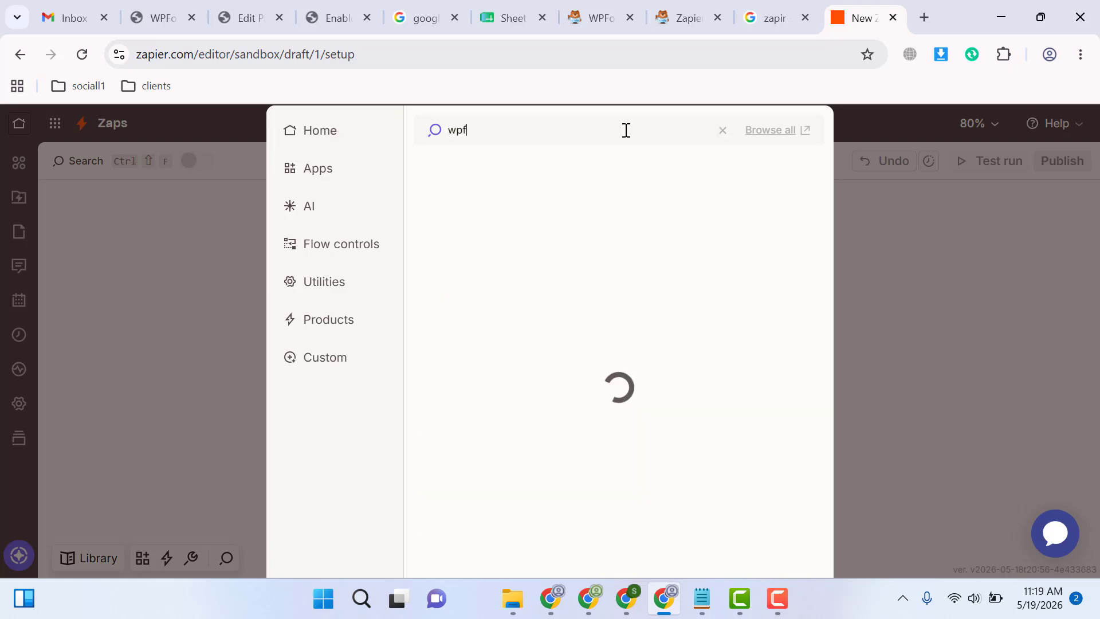
text(orm)
click(505, 184)
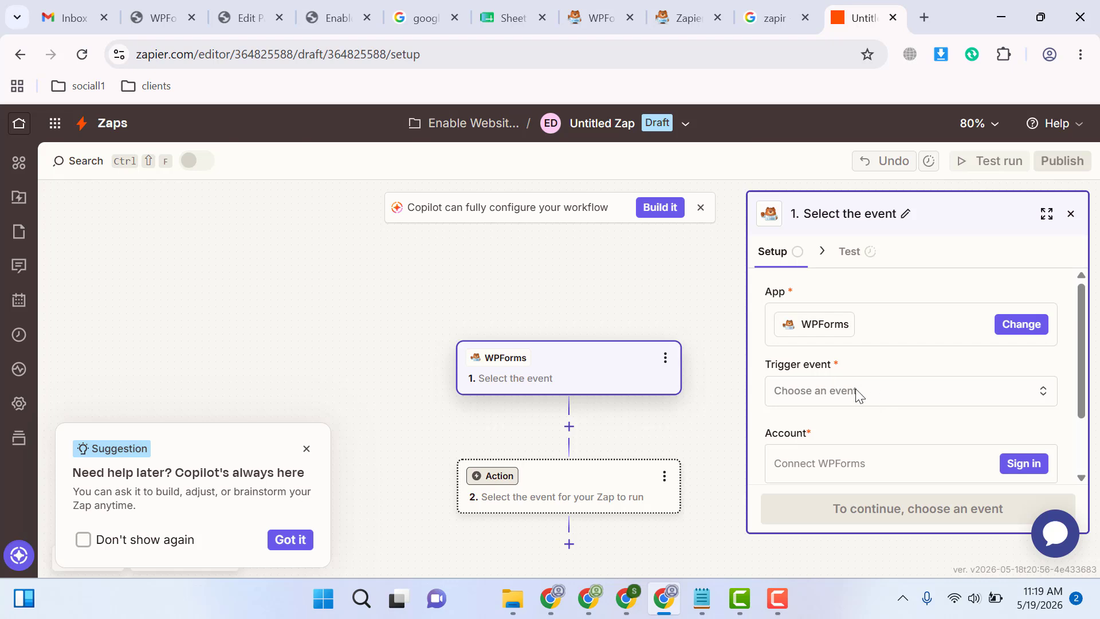
Set the trigger event to New Form Entry and start signing in to the WPForms account
click(877, 398)
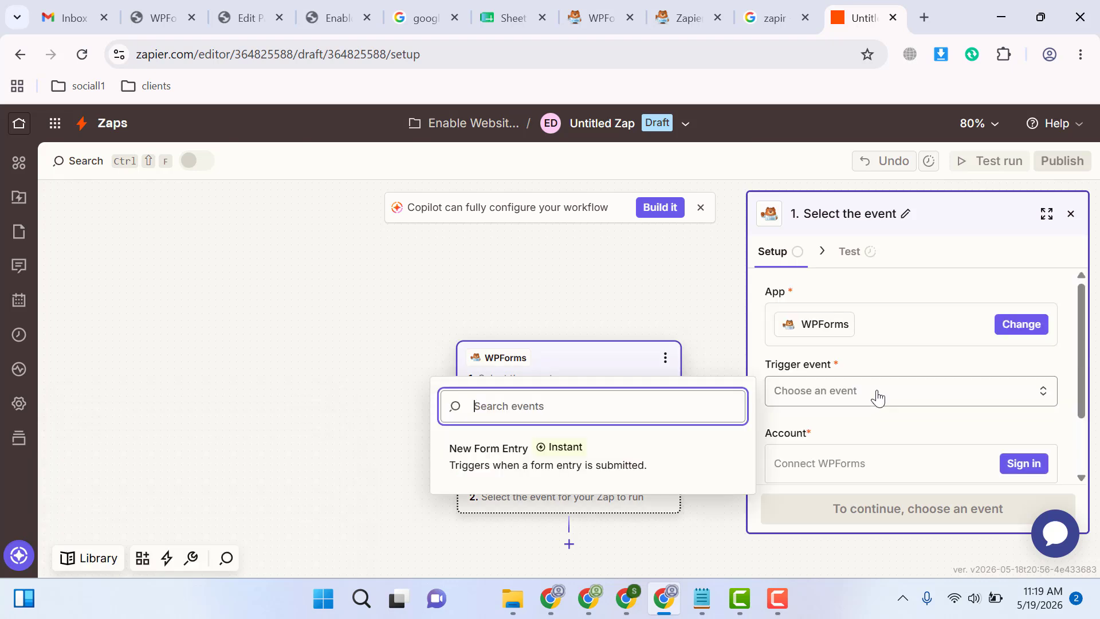
click(506, 453)
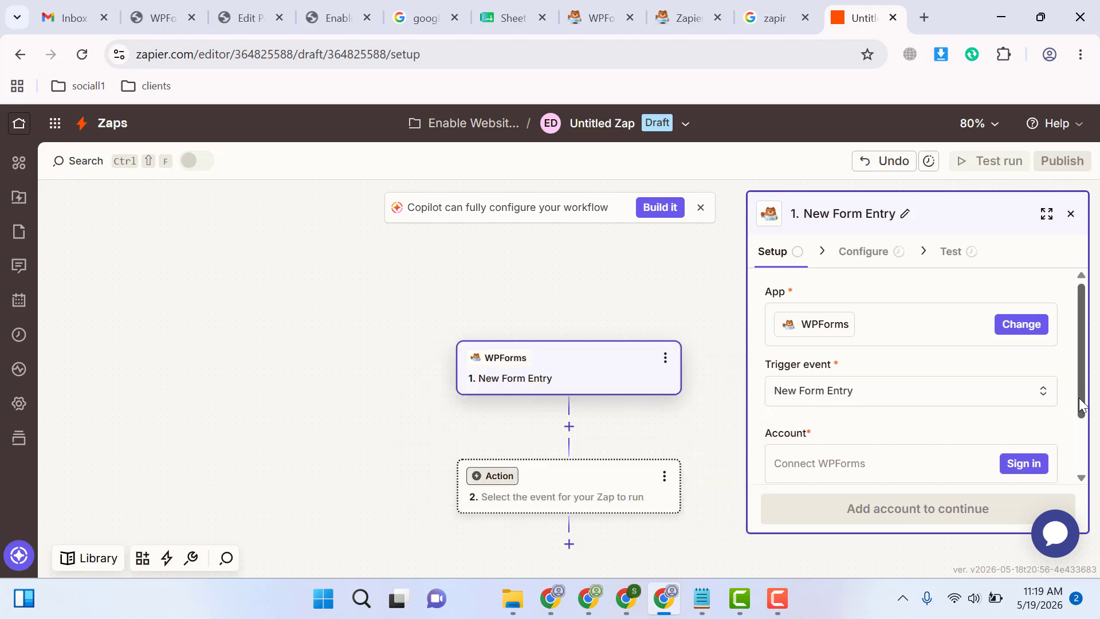
scroll(1080, 407, down, 2)
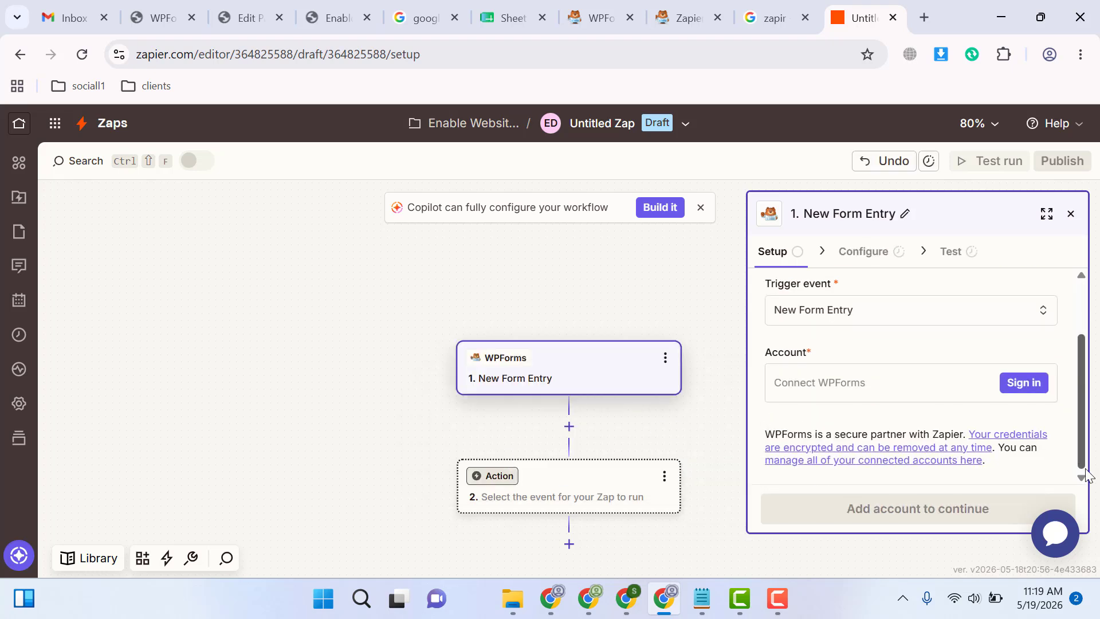
click(1020, 384)
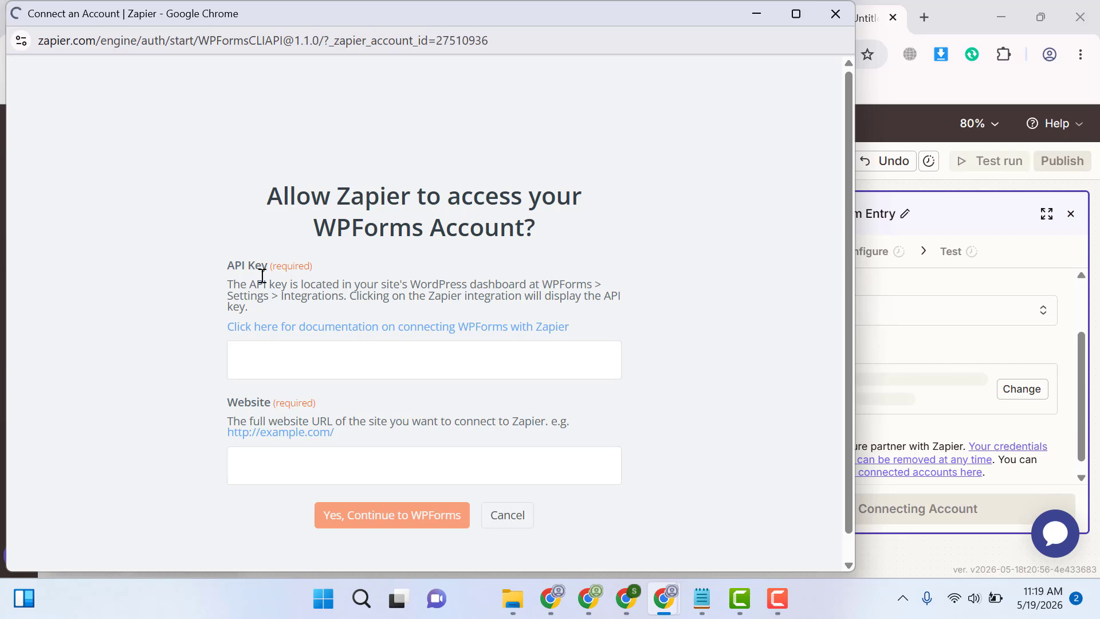
In the WordPress dashboard, open the WPForms integration settings and expand the Zapier connection details
click(944, 8)
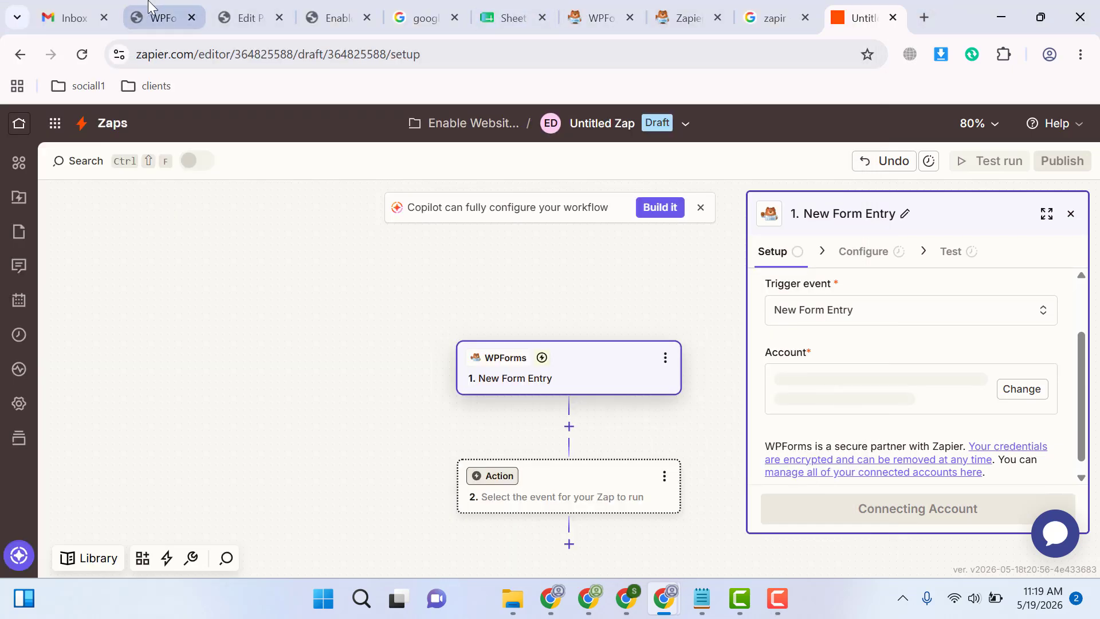
click(154, 18)
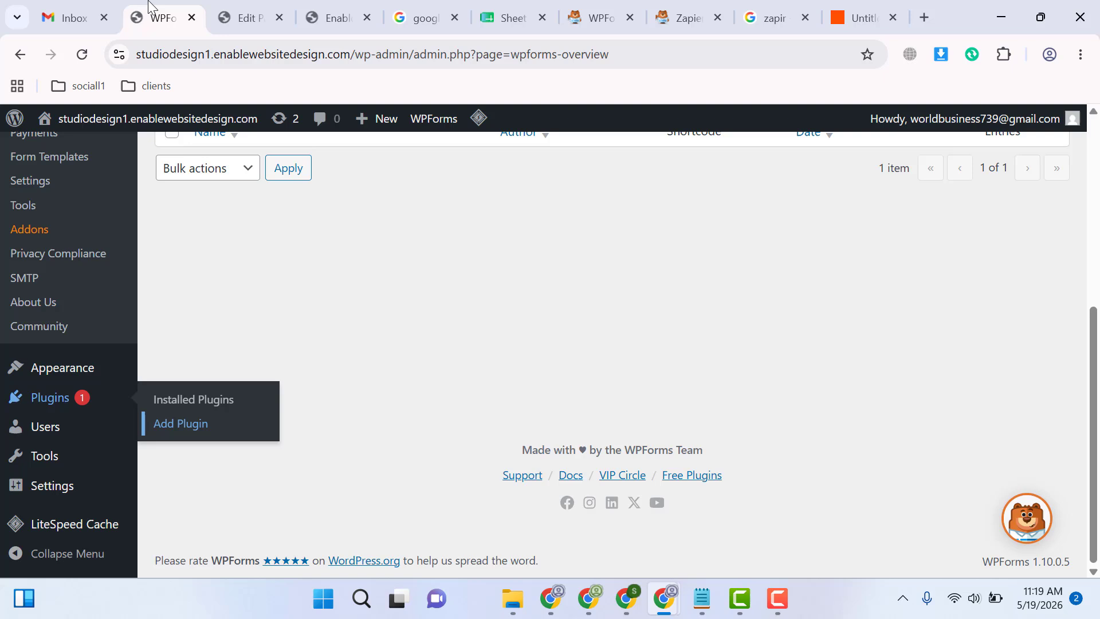
click(30, 182)
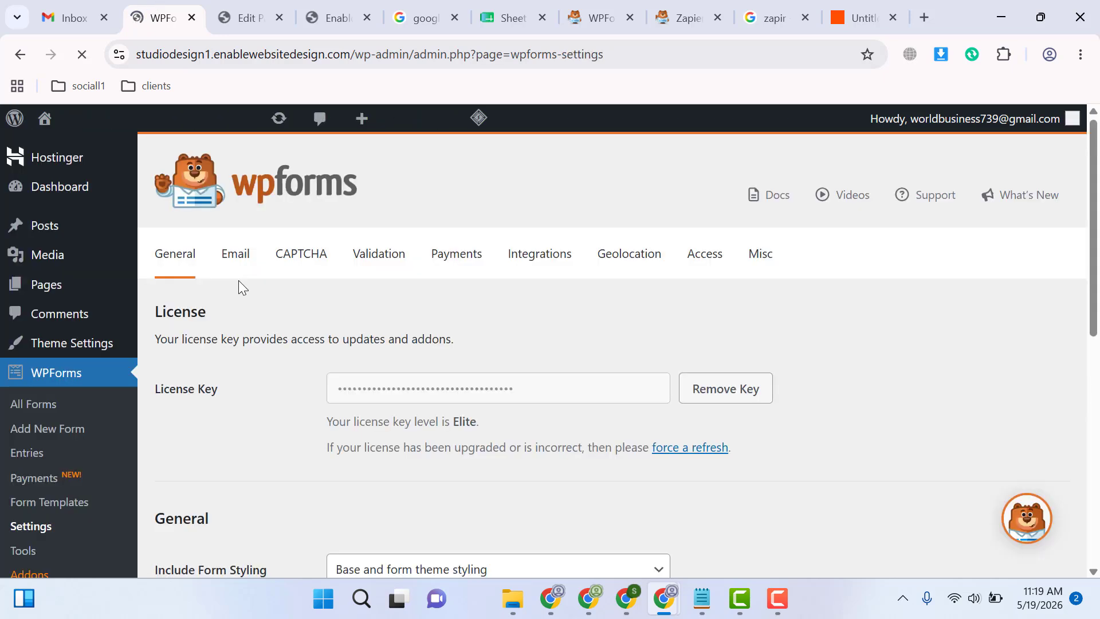
click(536, 262)
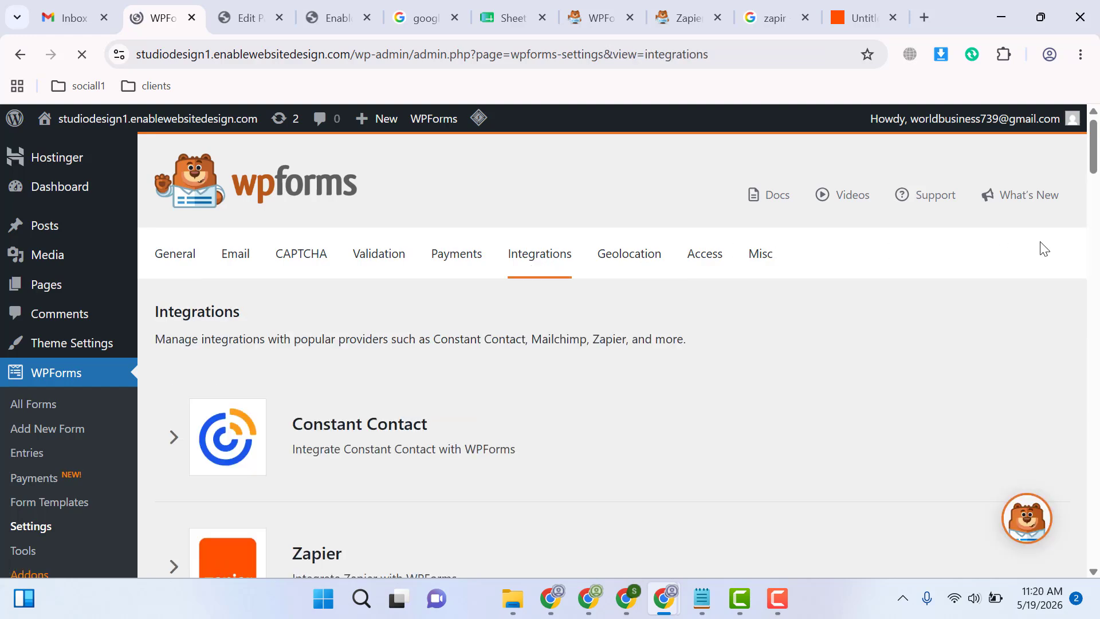
scroll(1092, 172, down, 3)
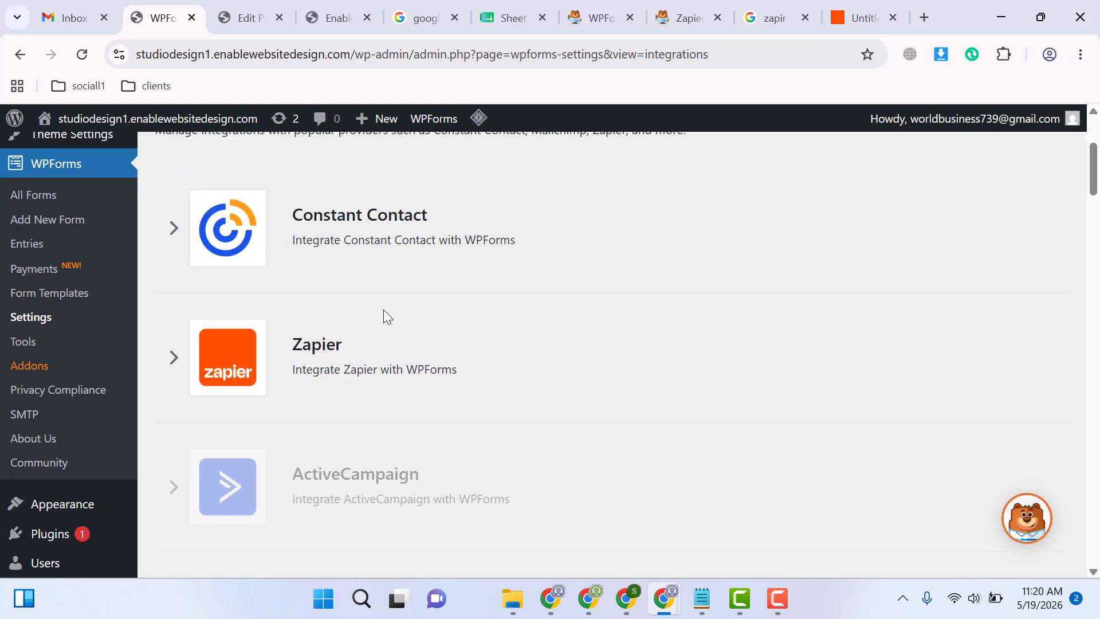
click(173, 359)
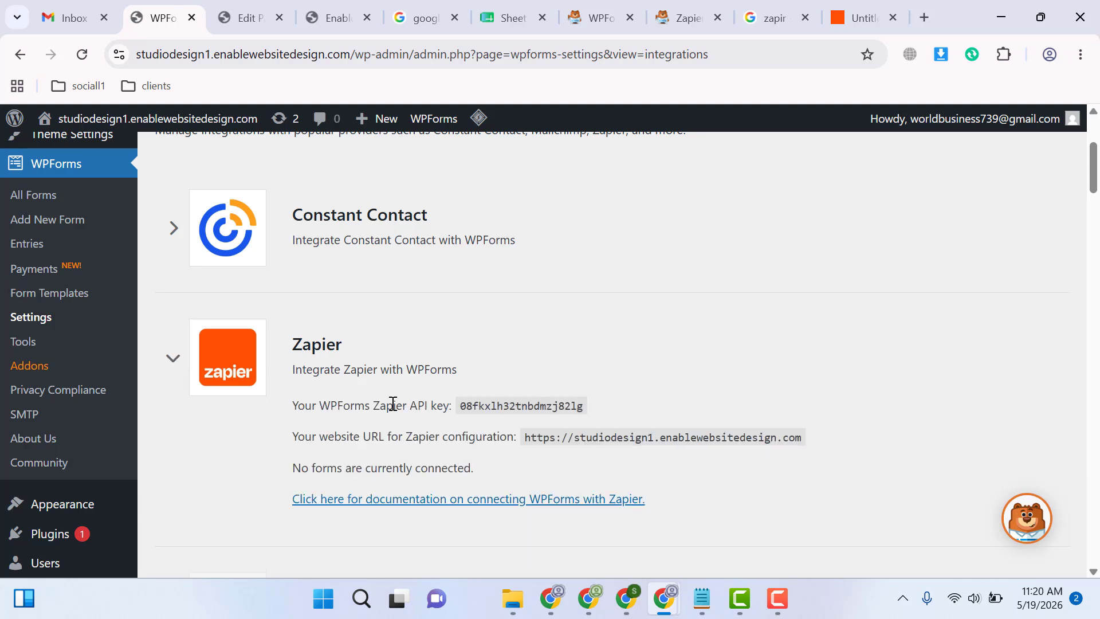
double_click(480, 404)
right_click(470, 408)
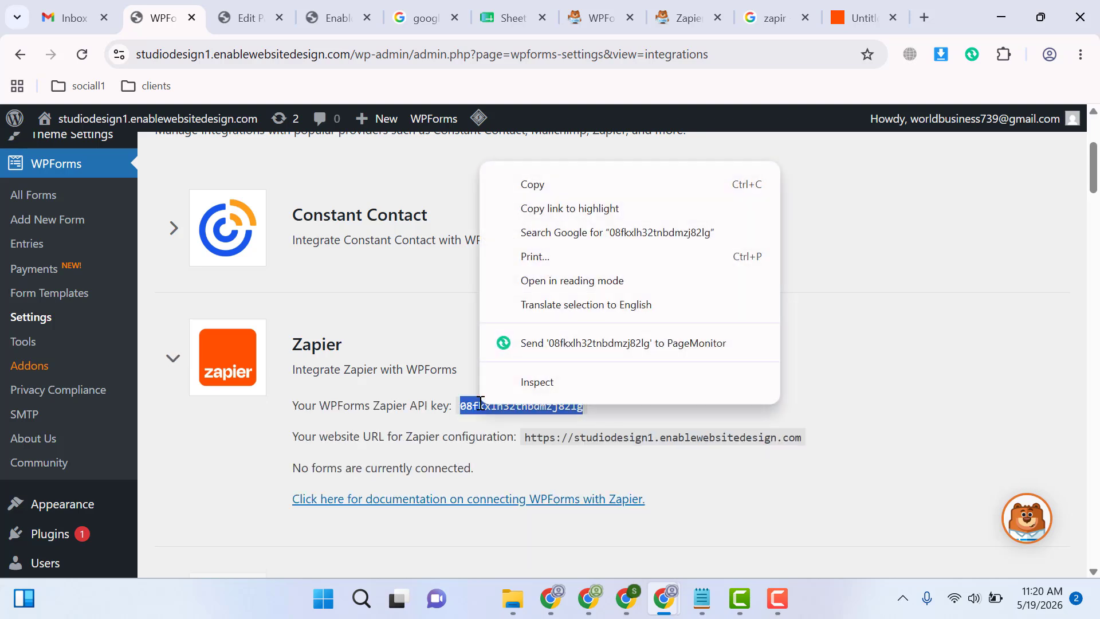
click(547, 191)
mouse_move(665, 599)
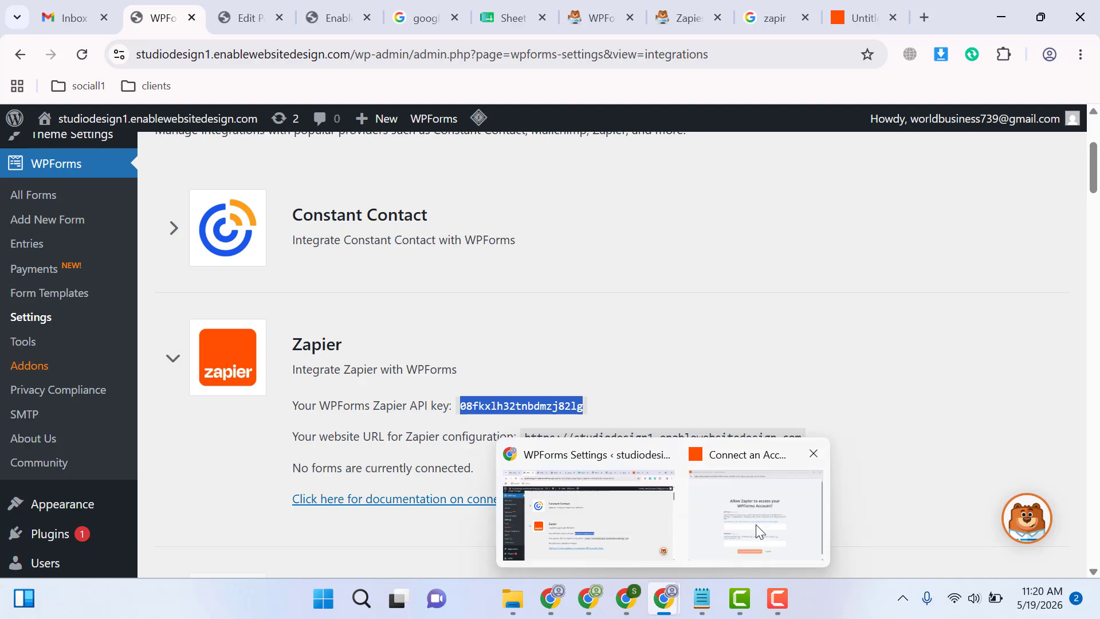
click(754, 528)
click(497, 369)
key(ctrl+v)
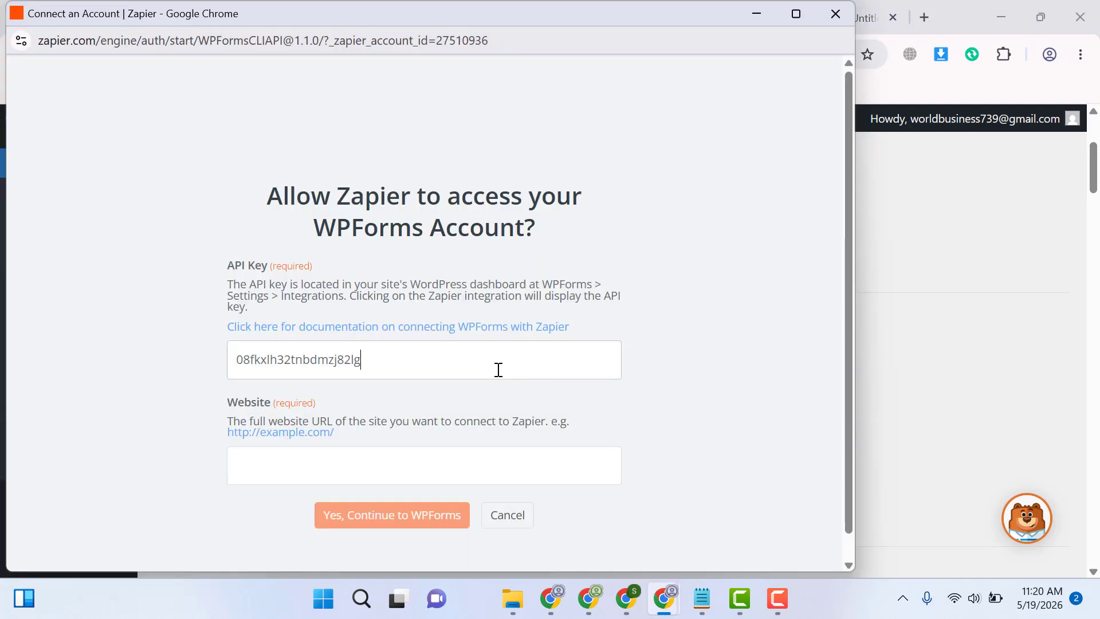
click(934, 325)
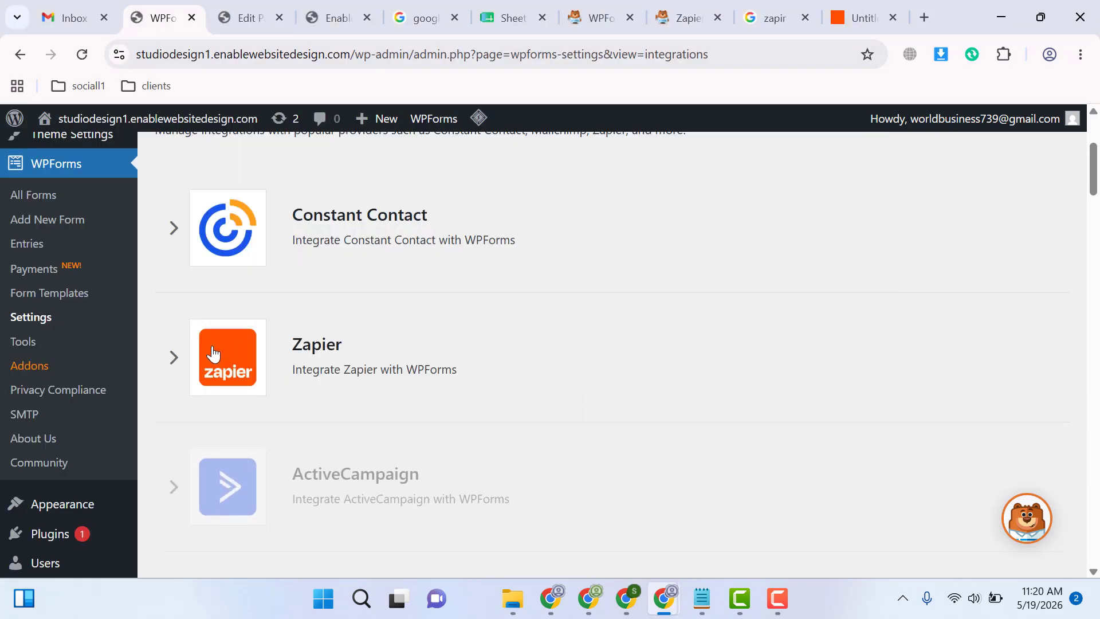
click(173, 358)
double_click(532, 438)
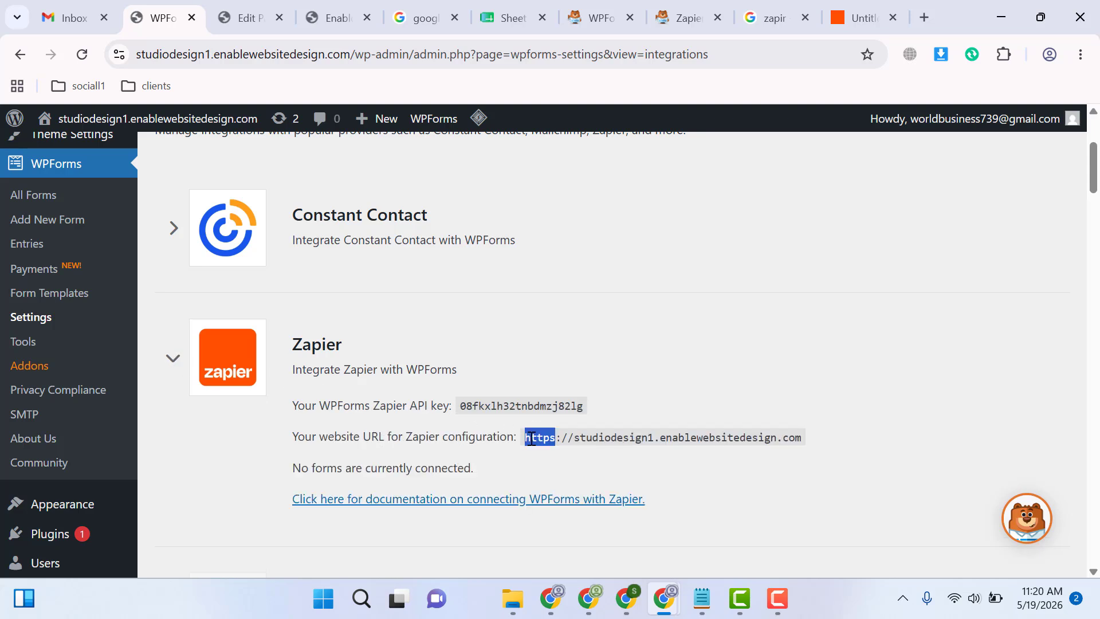
click(532, 438)
drag(528, 445, 801, 440)
right_click(801, 440)
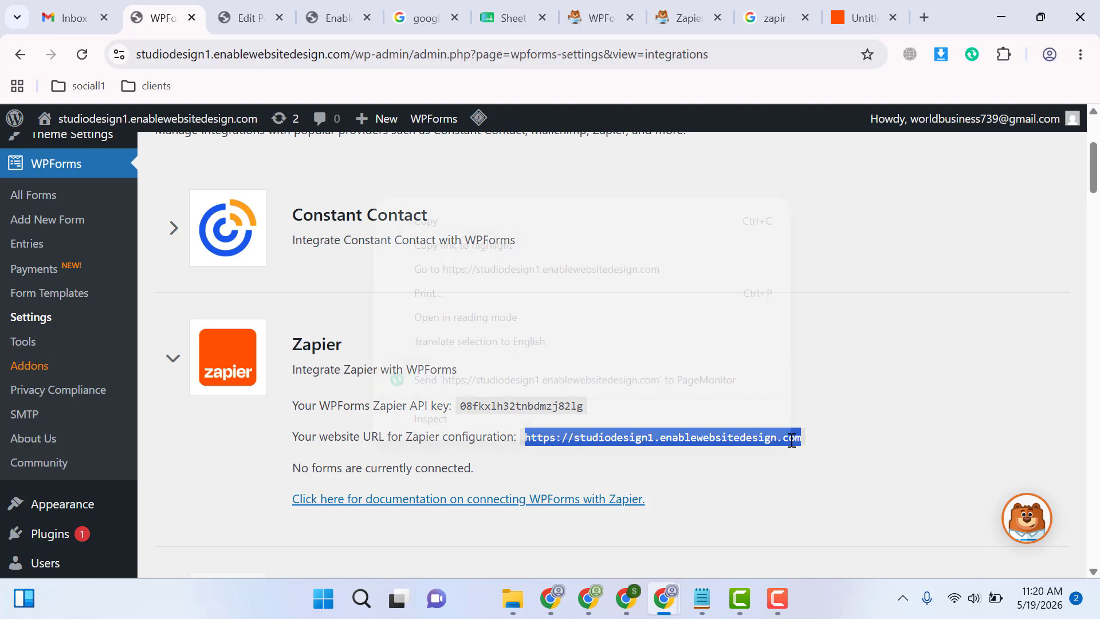
click(625, 222)
mouse_move(664, 598)
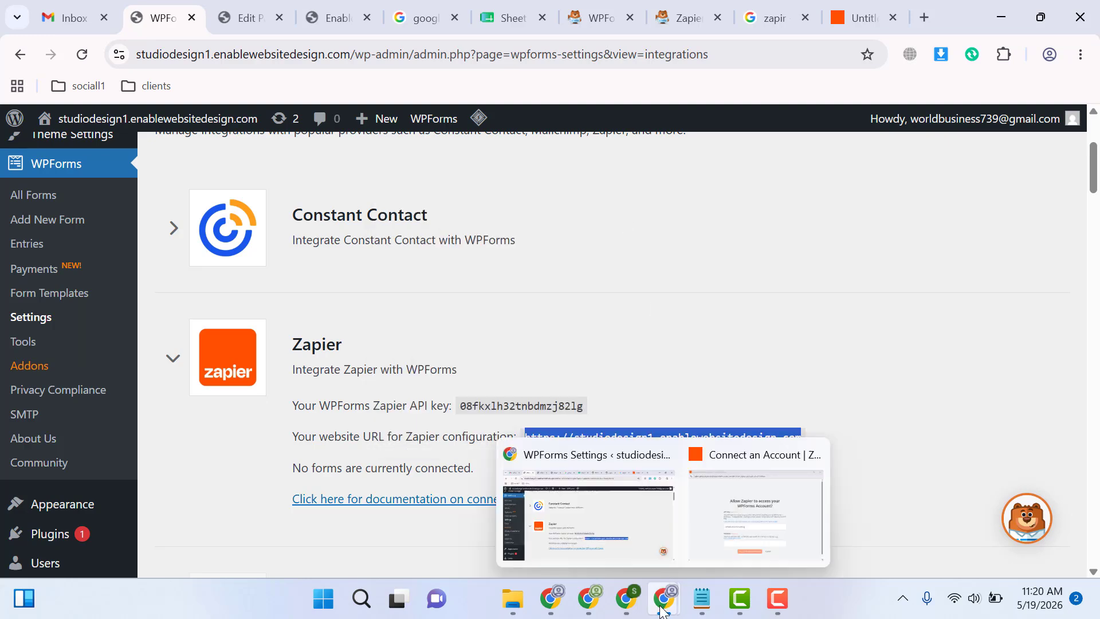
click(742, 542)
click(324, 475)
key(ctrl+v)
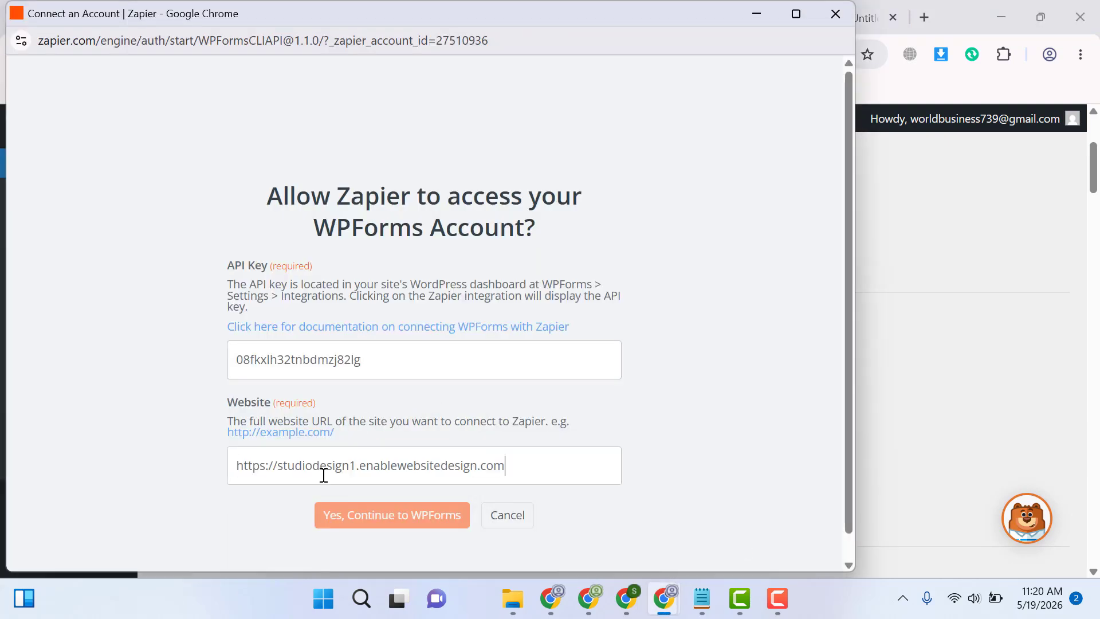
click(371, 519)
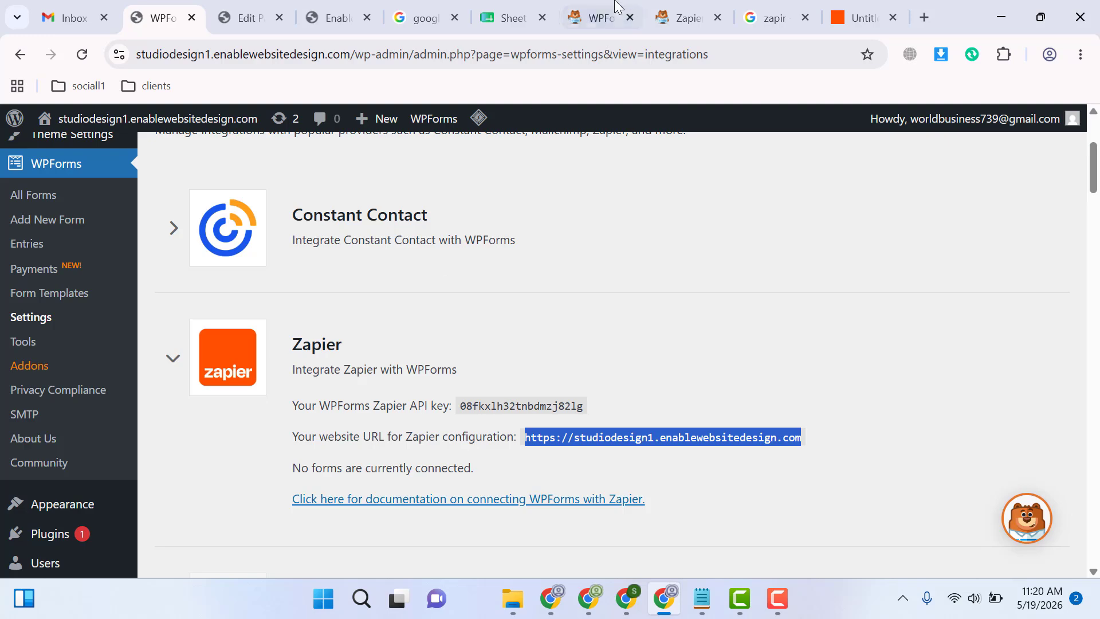
Return to the Zap and set the trigger's form to Studio Design Contact Form1
click(857, 17)
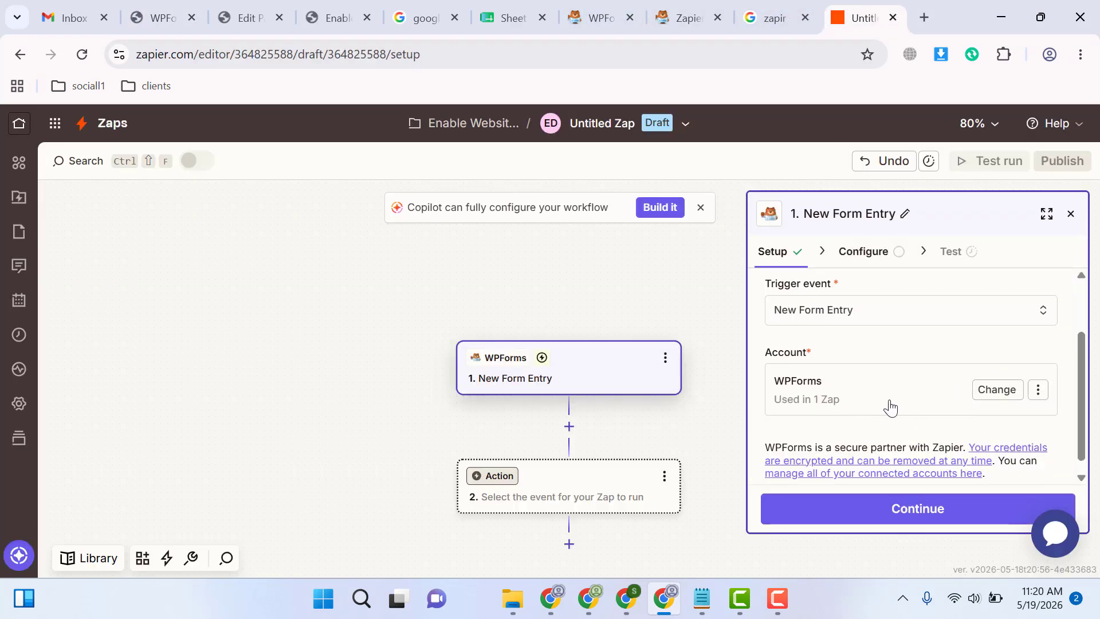
click(901, 512)
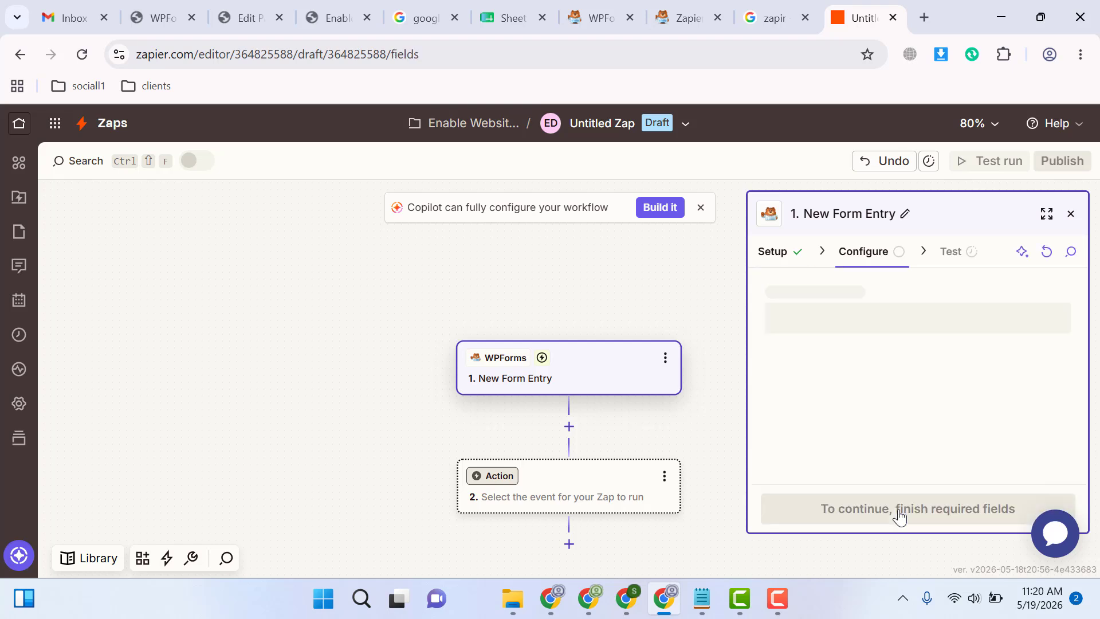
click(837, 322)
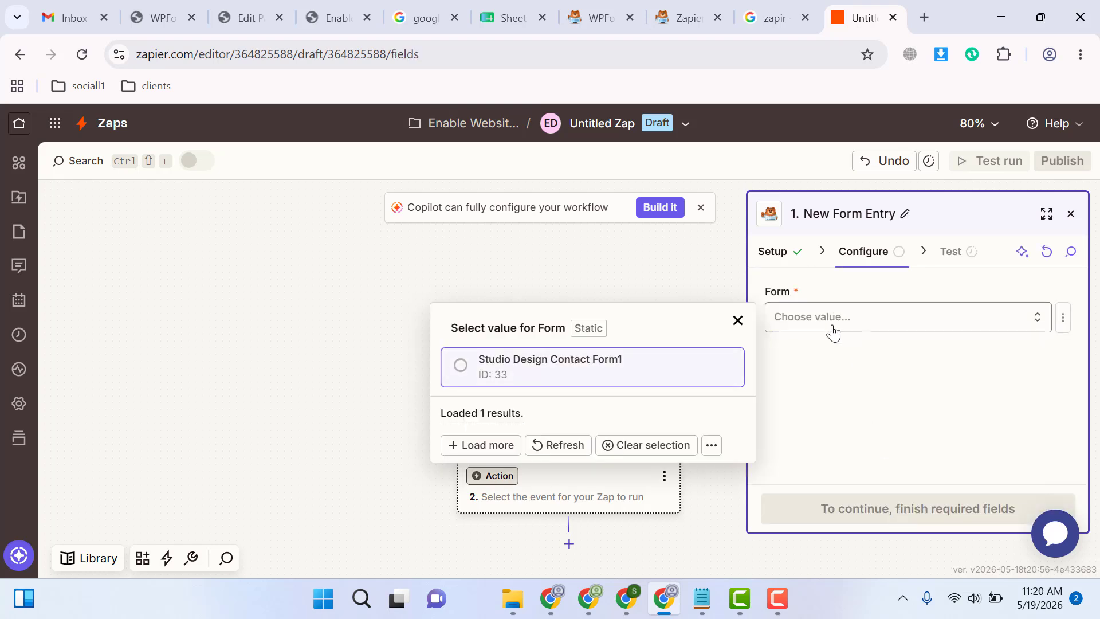
click(589, 365)
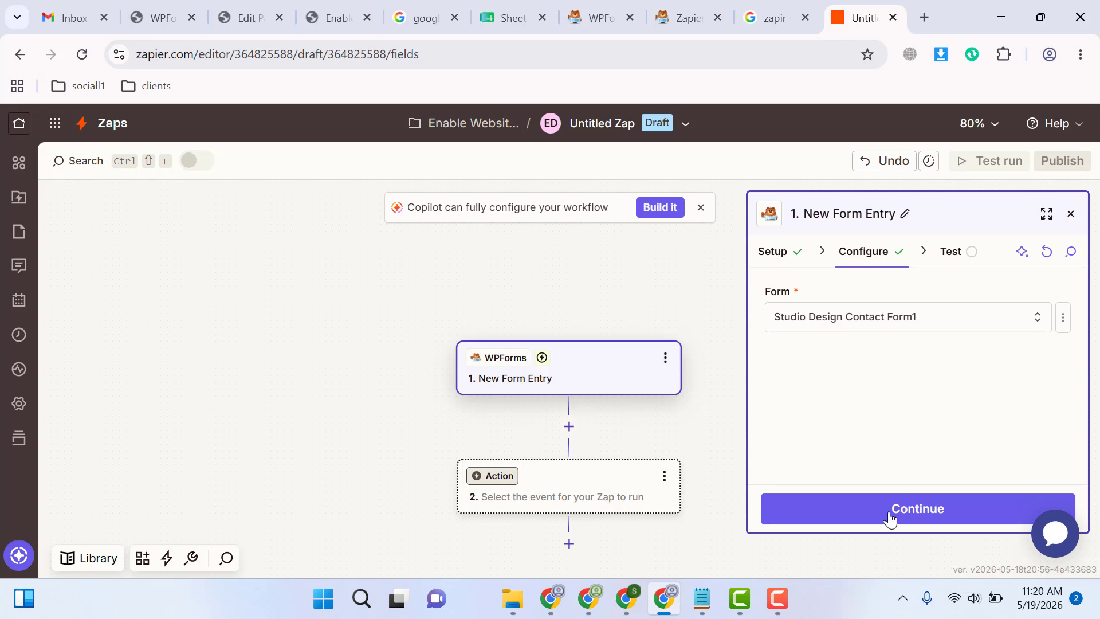
click(870, 521)
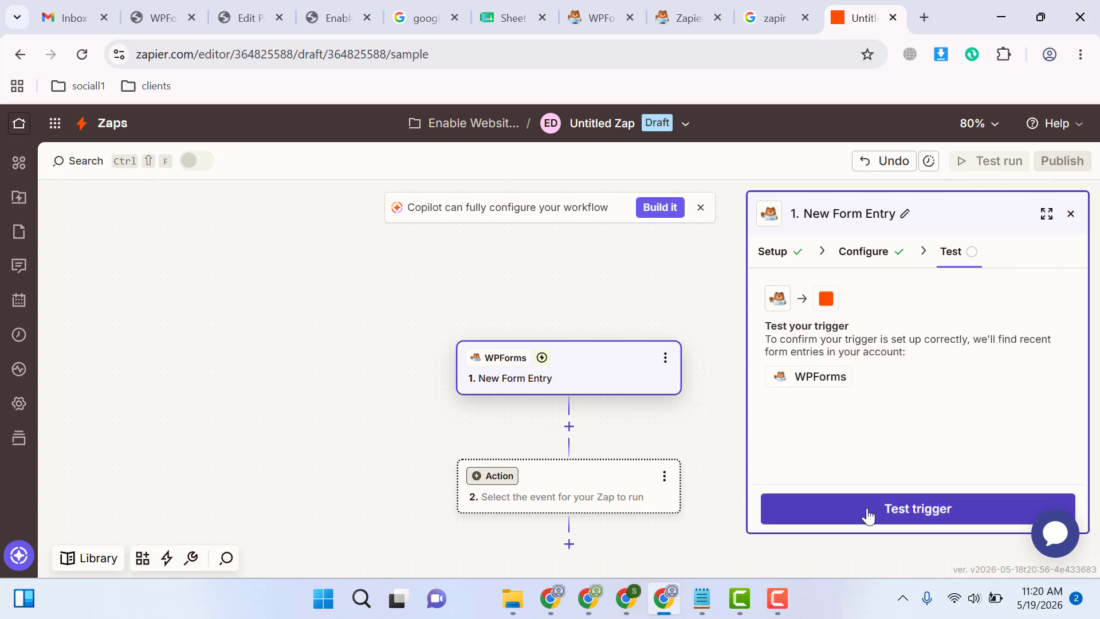
Test the trigger, review the fields of Form Entry A and continue with that record
click(868, 516)
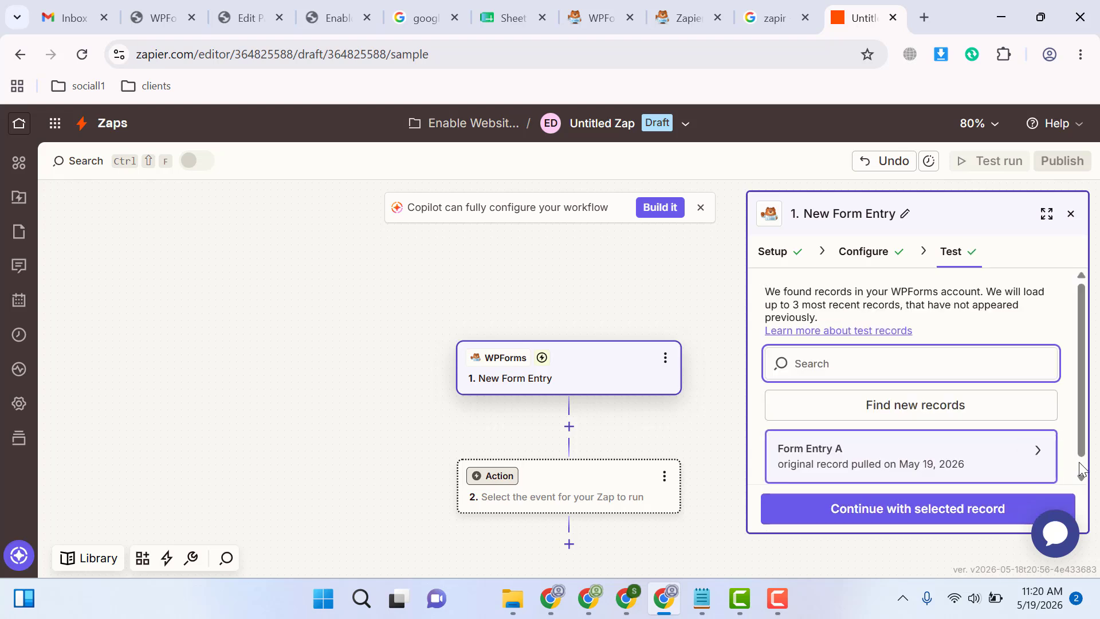
click(1081, 474)
mouse_move(849, 456)
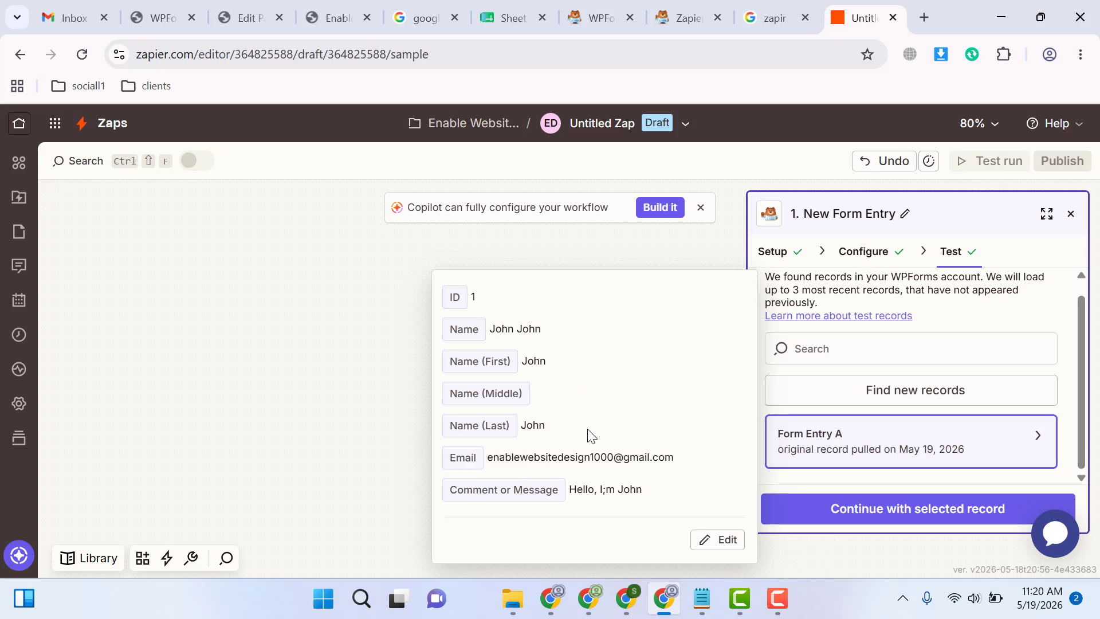
click(826, 519)
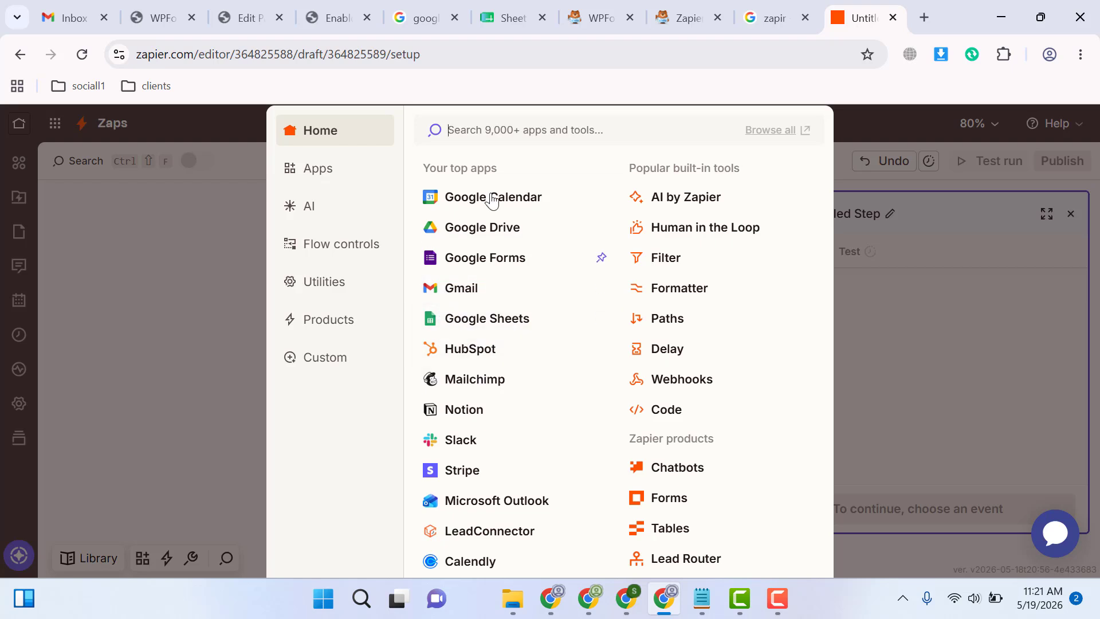
Choose Google Sheets as the Zap's action app and set the action event to Create Spreadsheet Row
click(494, 320)
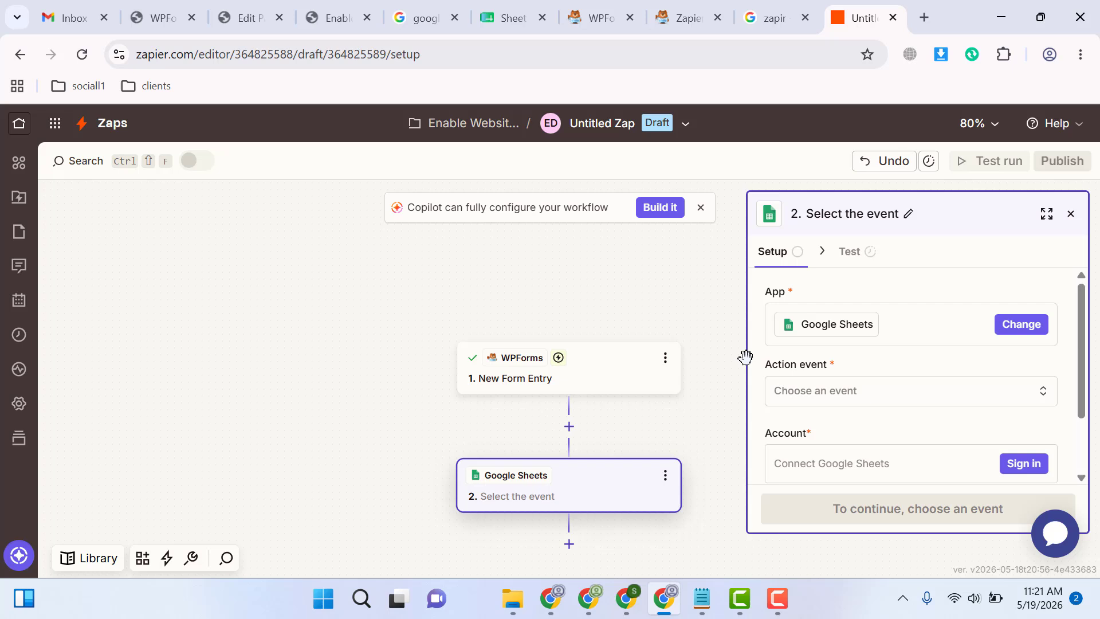
click(859, 397)
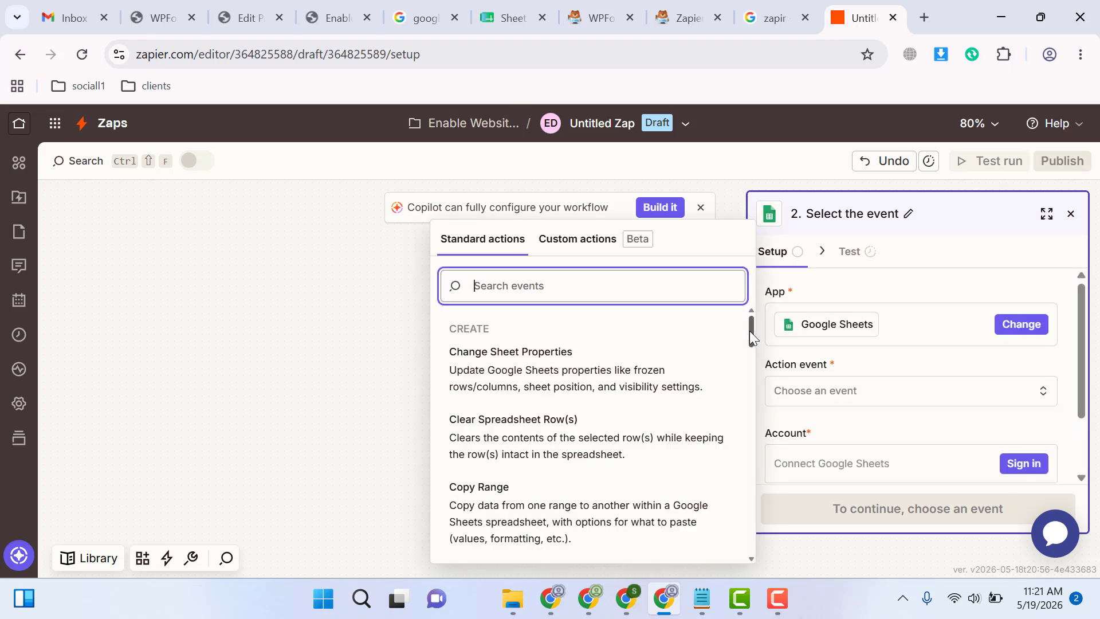
drag(749, 331, 750, 402)
click(566, 388)
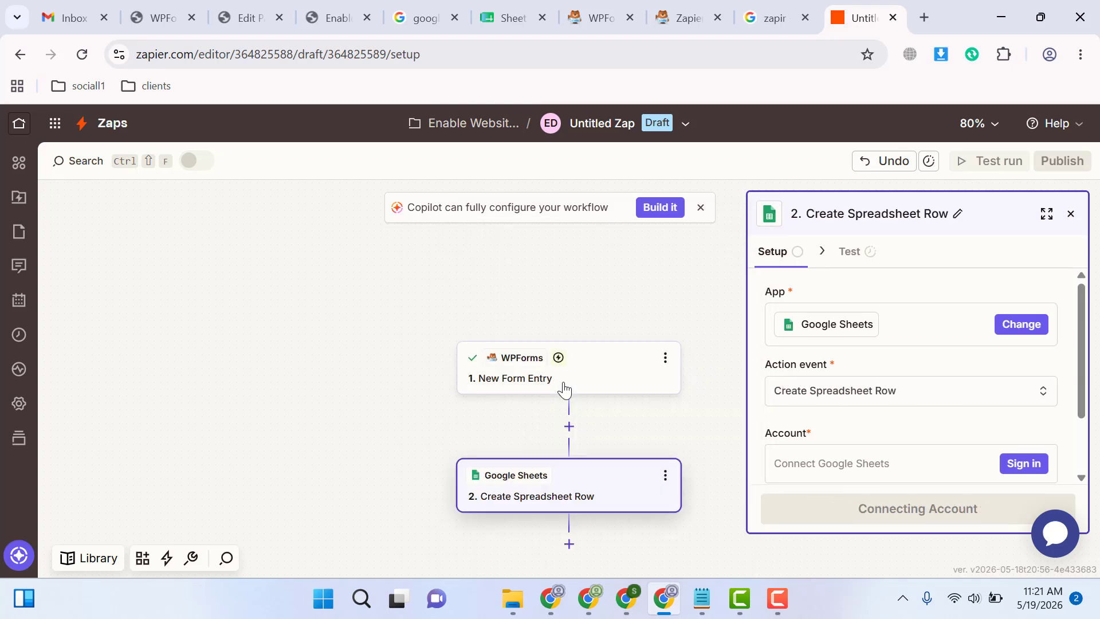
Connect the Google account to the Google Sheets action, granting Zapier all requested Drive and Sheets access
click(1024, 464)
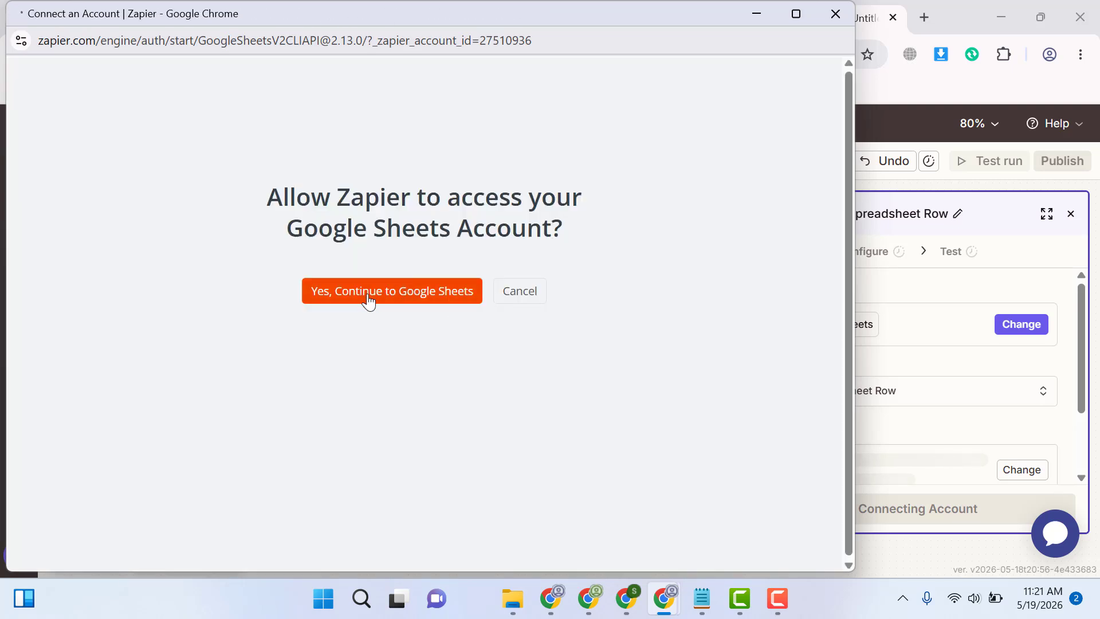
click(367, 300)
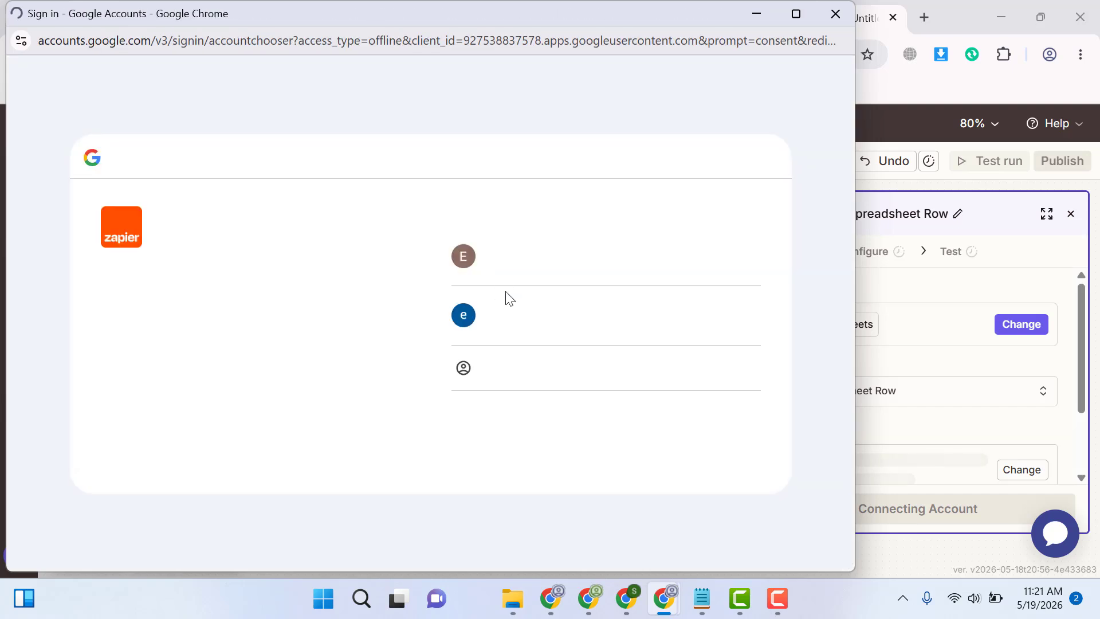
click(610, 227)
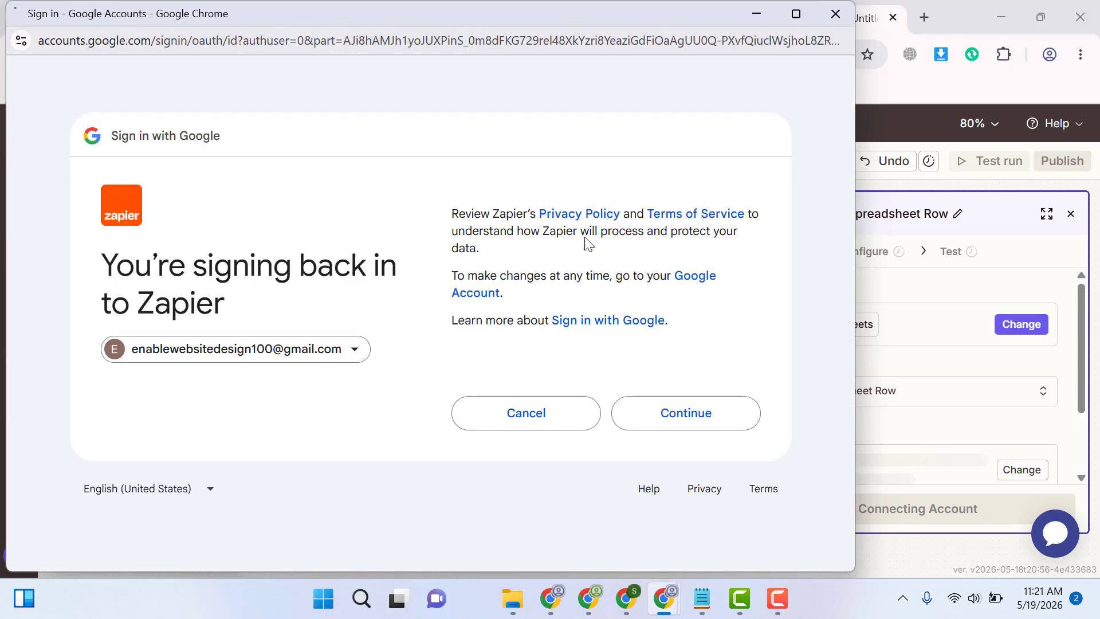
click(680, 422)
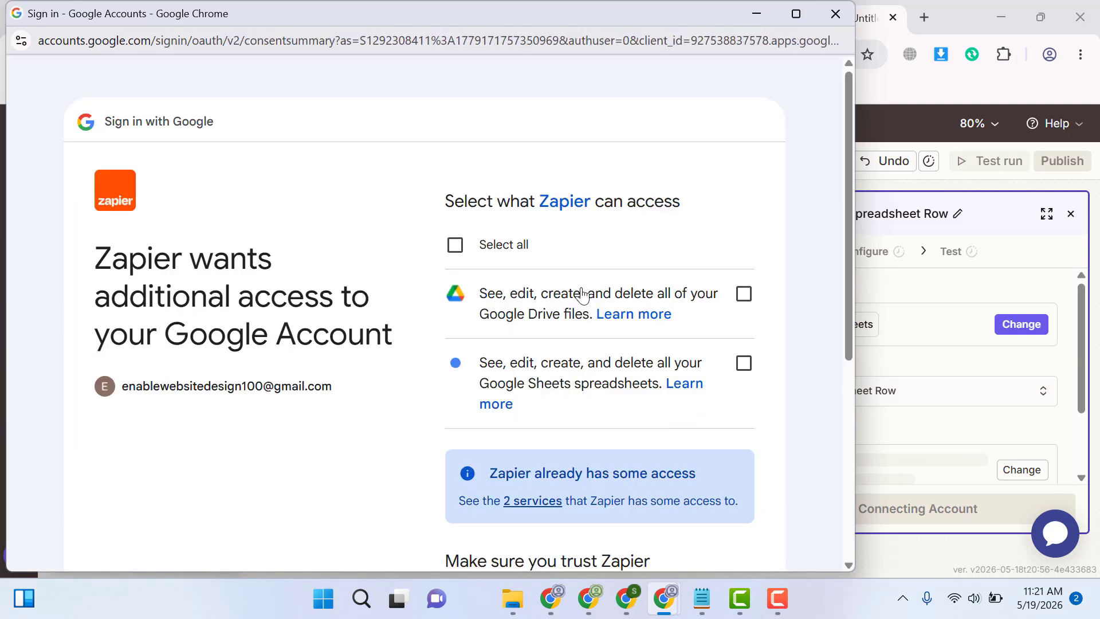
click(455, 245)
scroll(844, 407, down, 6)
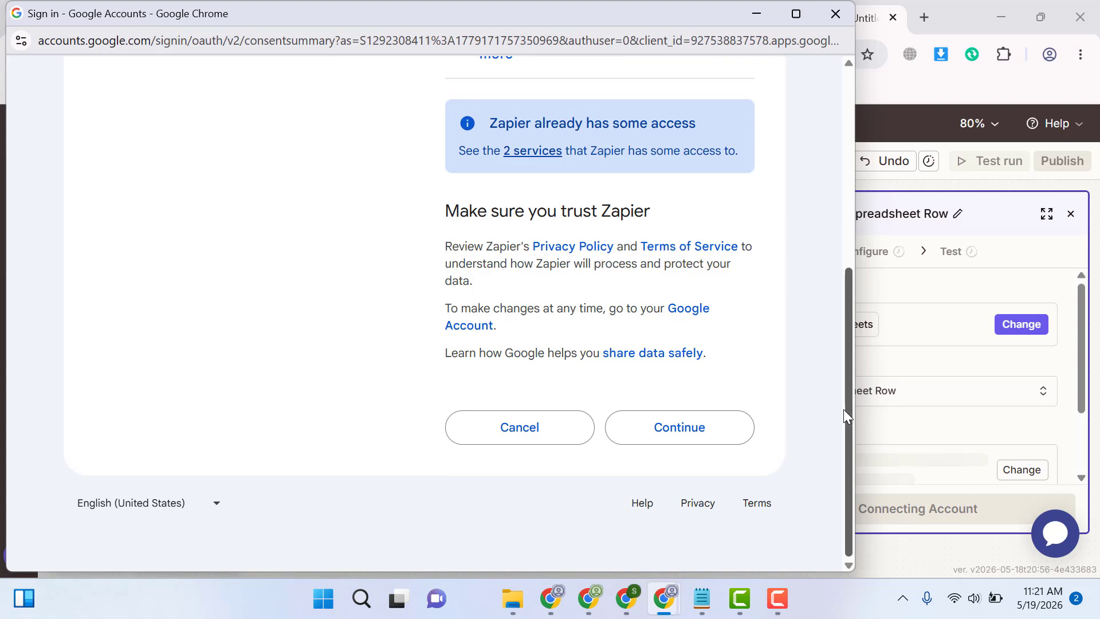
click(723, 429)
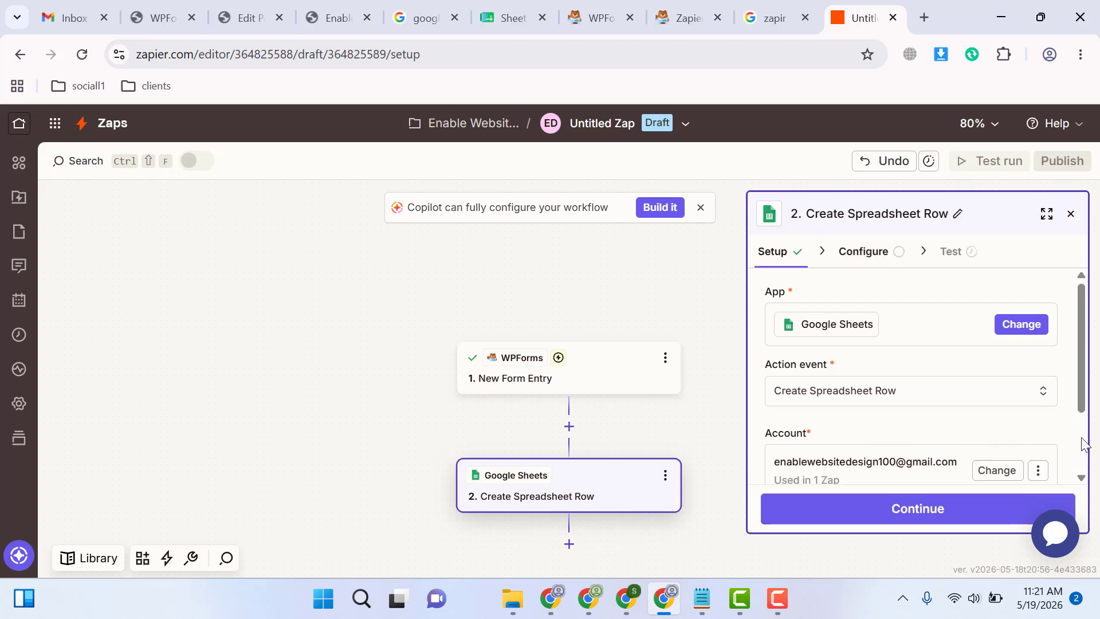
Continue to the Google Sheets action's configuration and set the spreadsheet to Sheet Explore1 and the worksheet to Sheet1
scroll(1083, 444, down, 2)
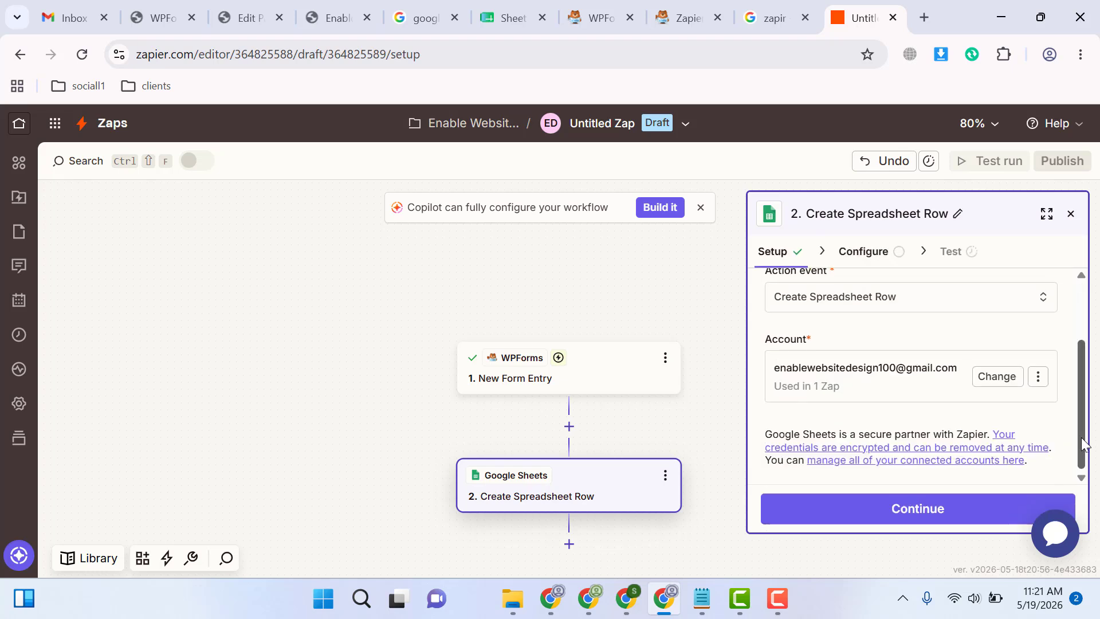
click(912, 514)
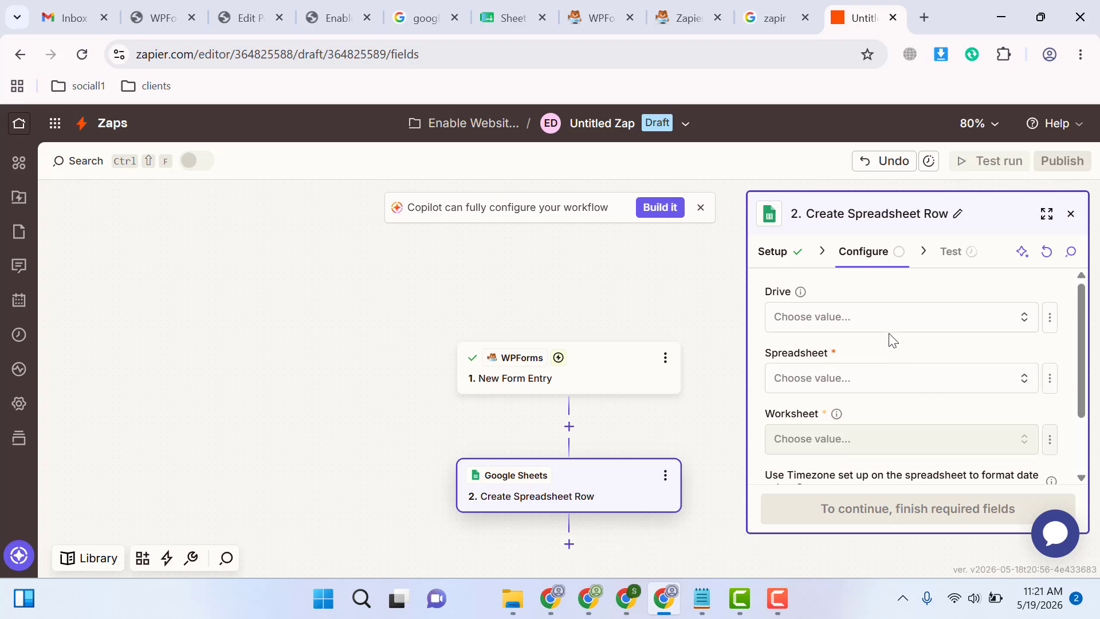
click(879, 317)
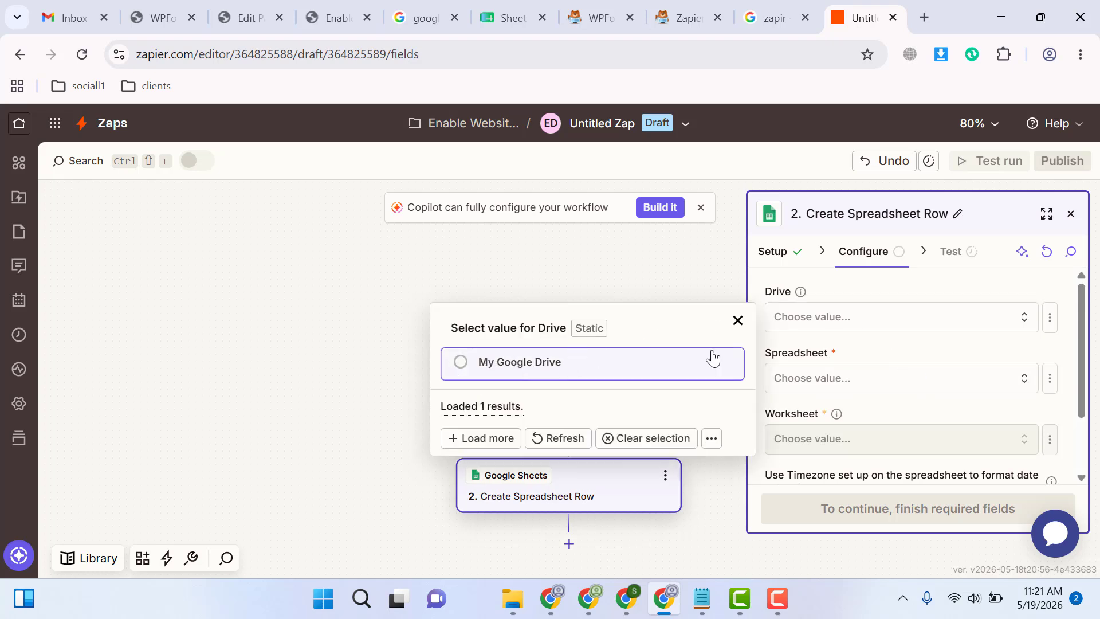
click(815, 379)
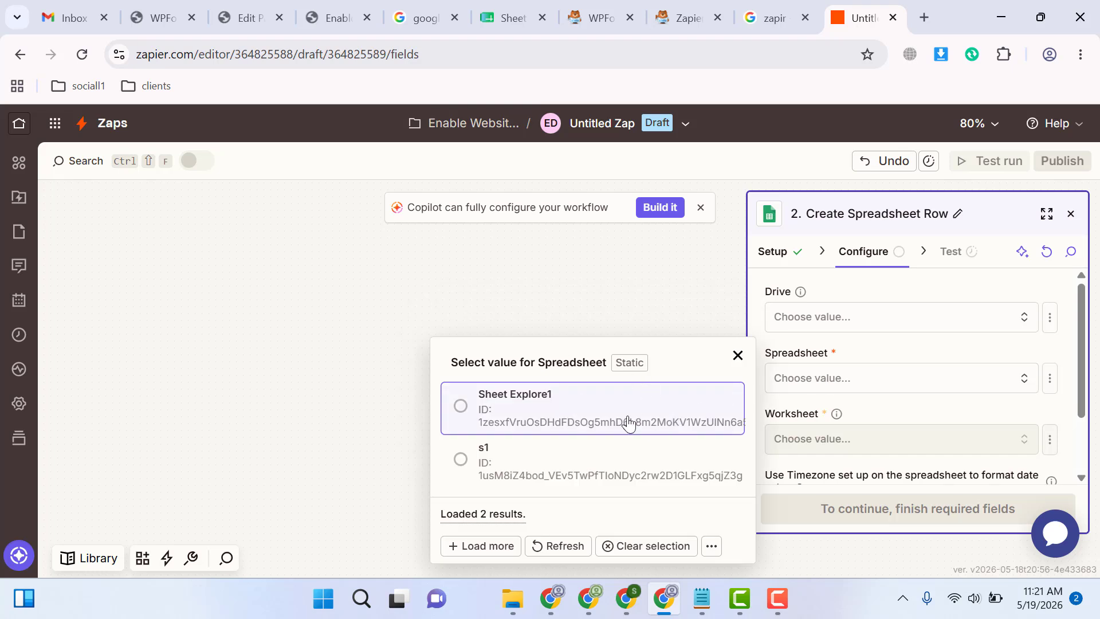
click(459, 414)
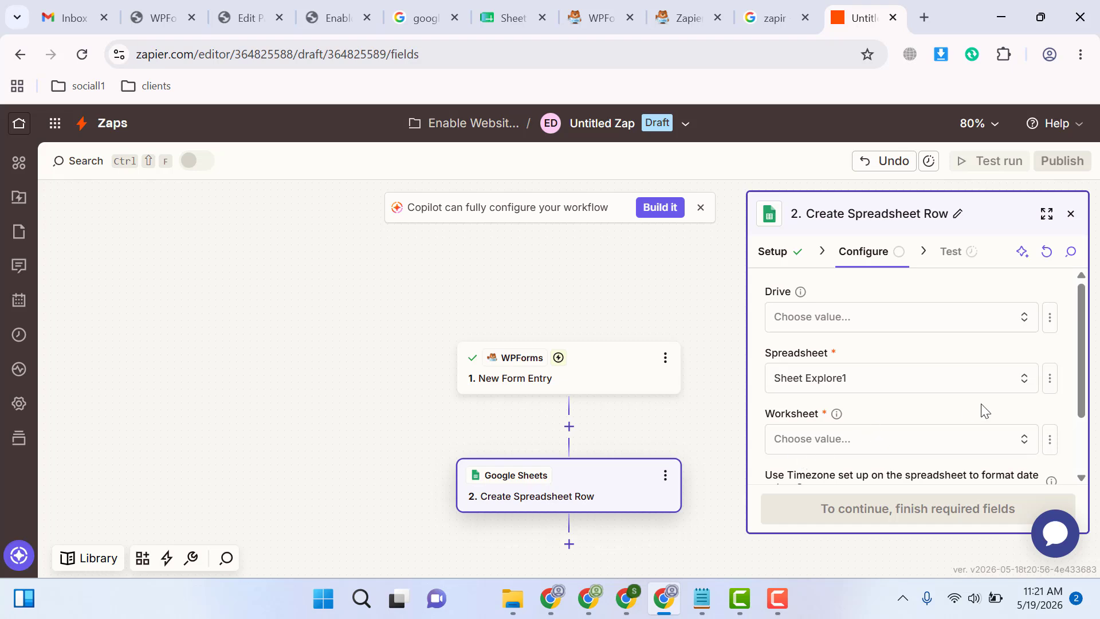
drag(1084, 421, 1083, 453)
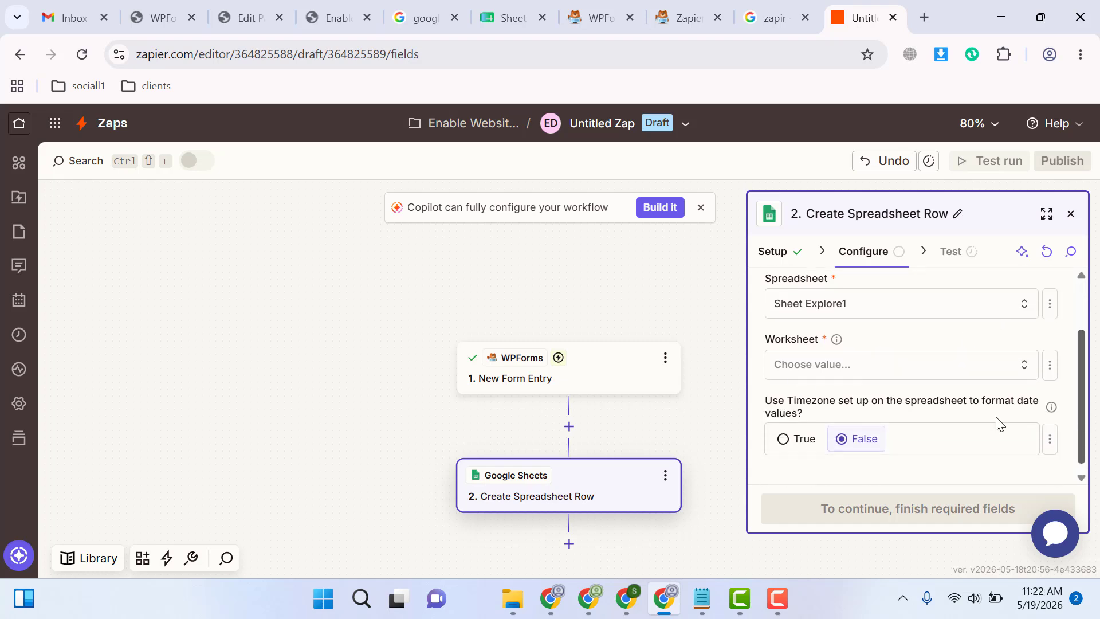
click(865, 365)
click(577, 414)
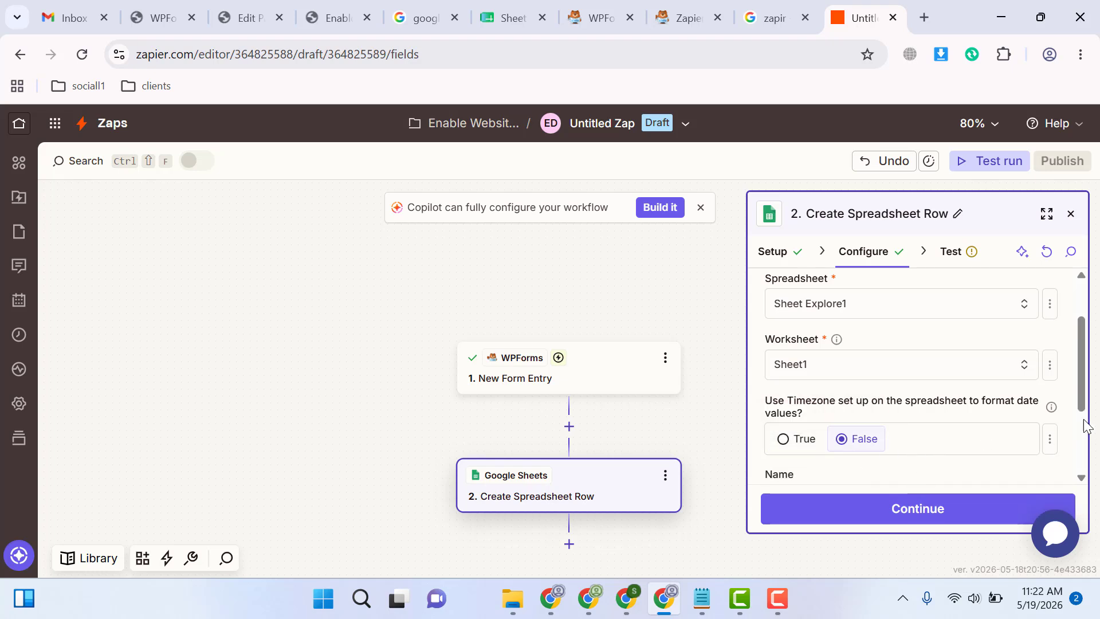
Map the sheet's Name and Email columns to the Name and Email fields of the WPForms form entry
drag(1084, 413, 1083, 475)
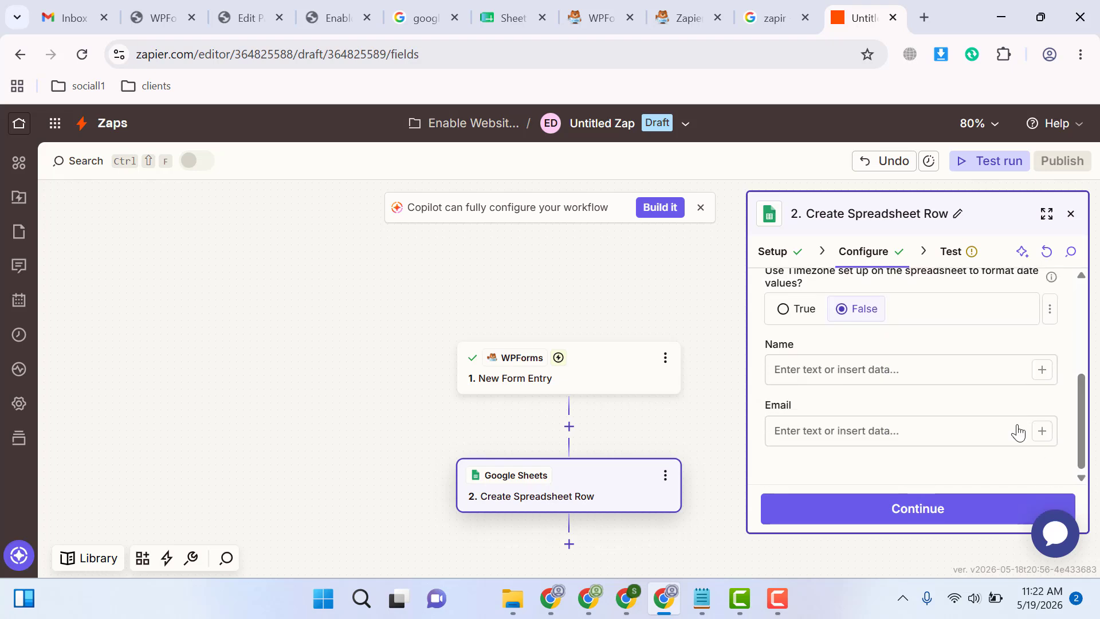
click(929, 373)
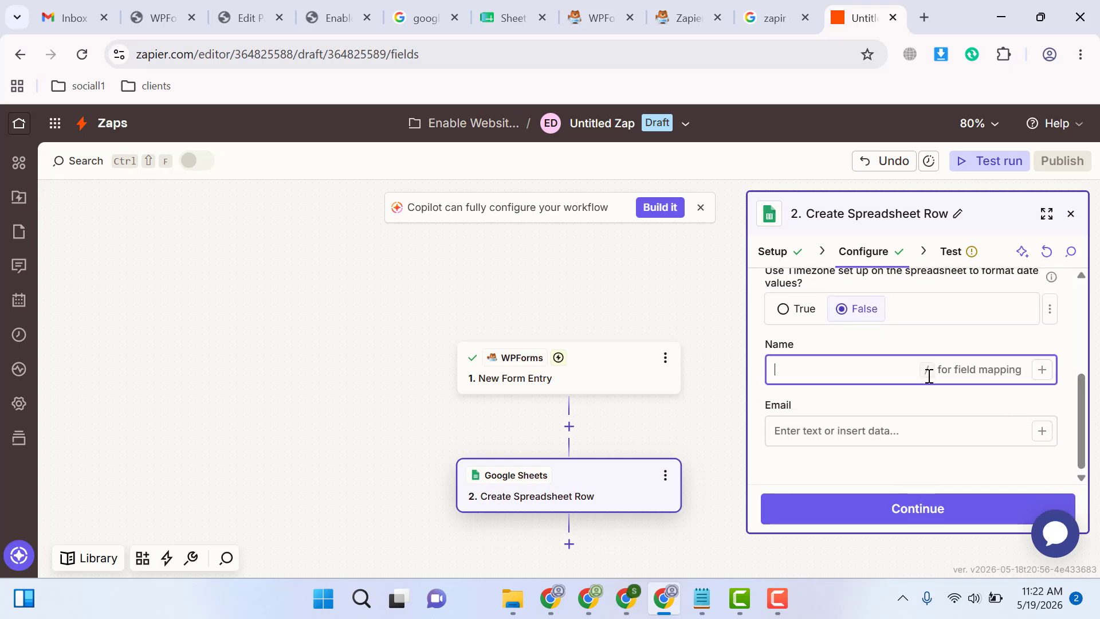
click(1042, 370)
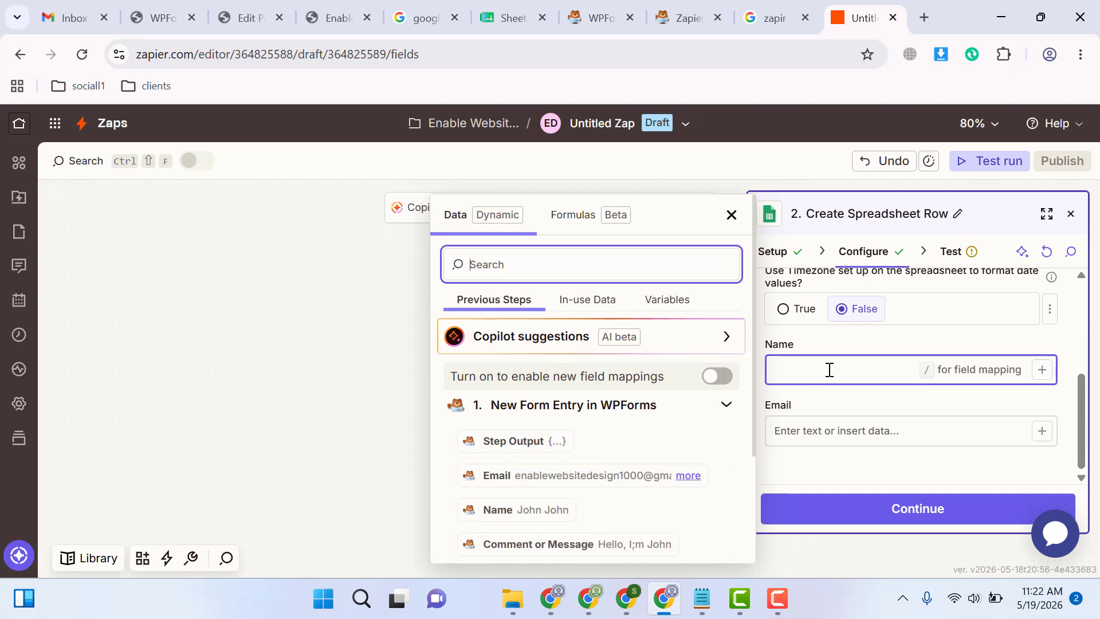
click(520, 14)
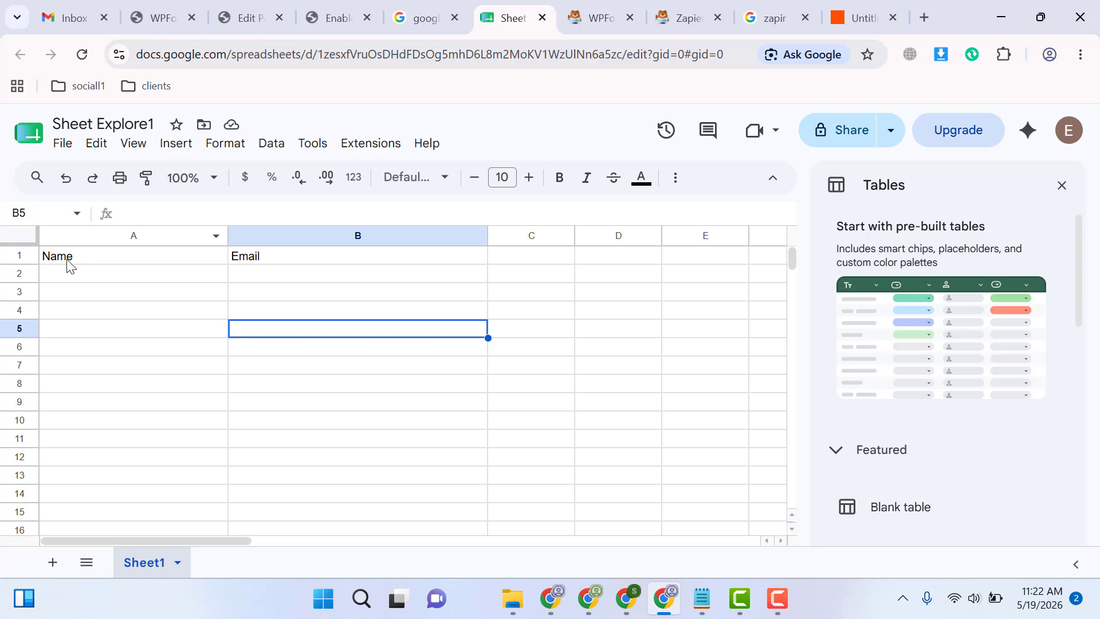
click(883, 16)
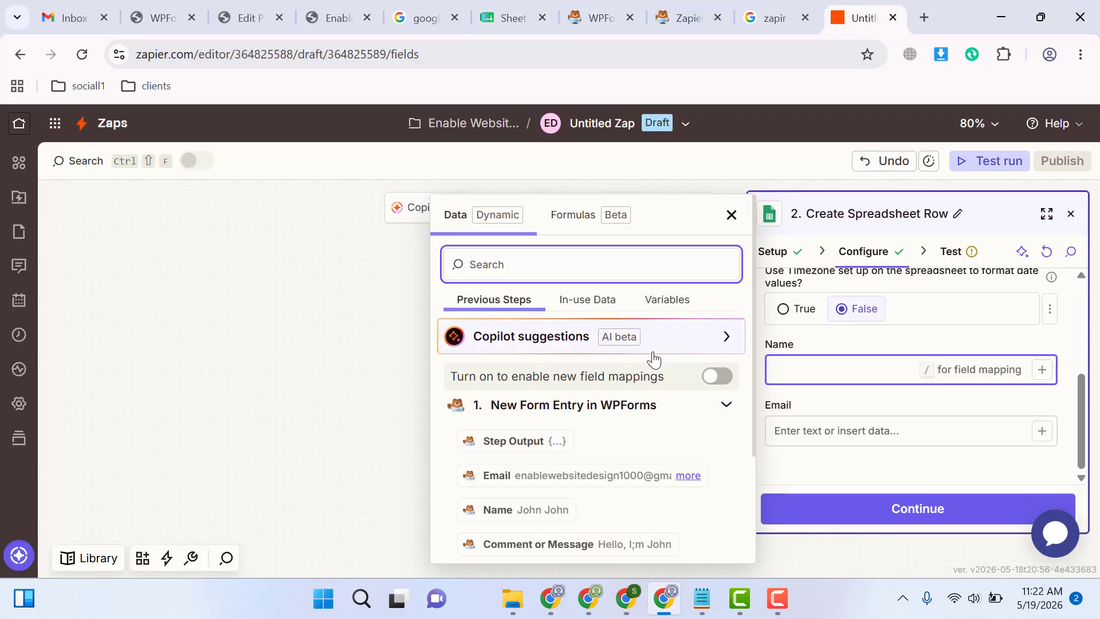
click(498, 510)
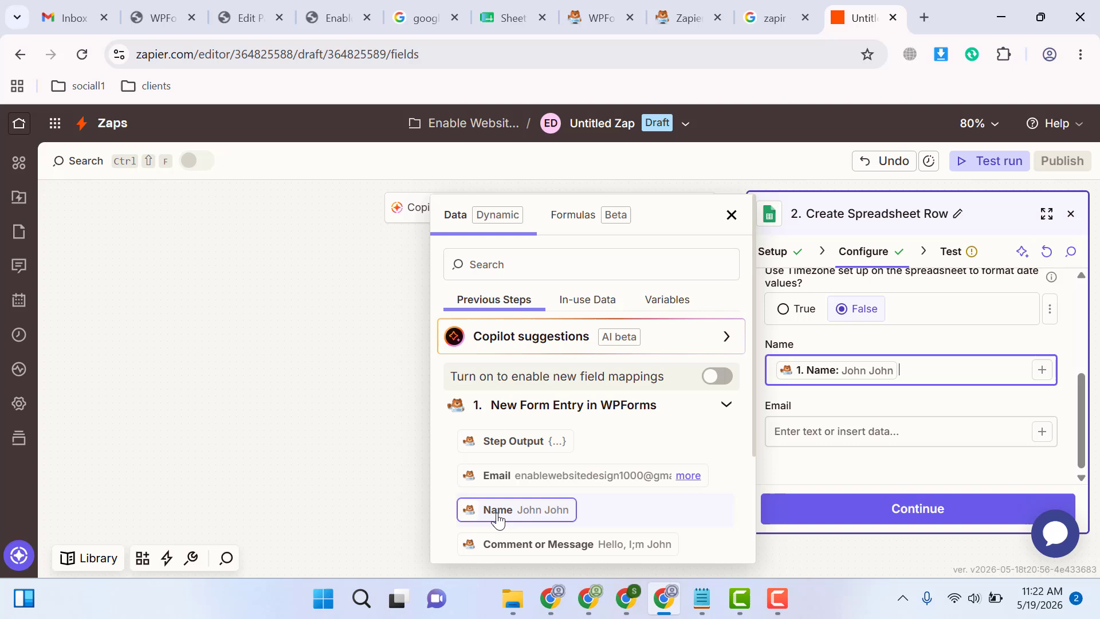
click(1041, 432)
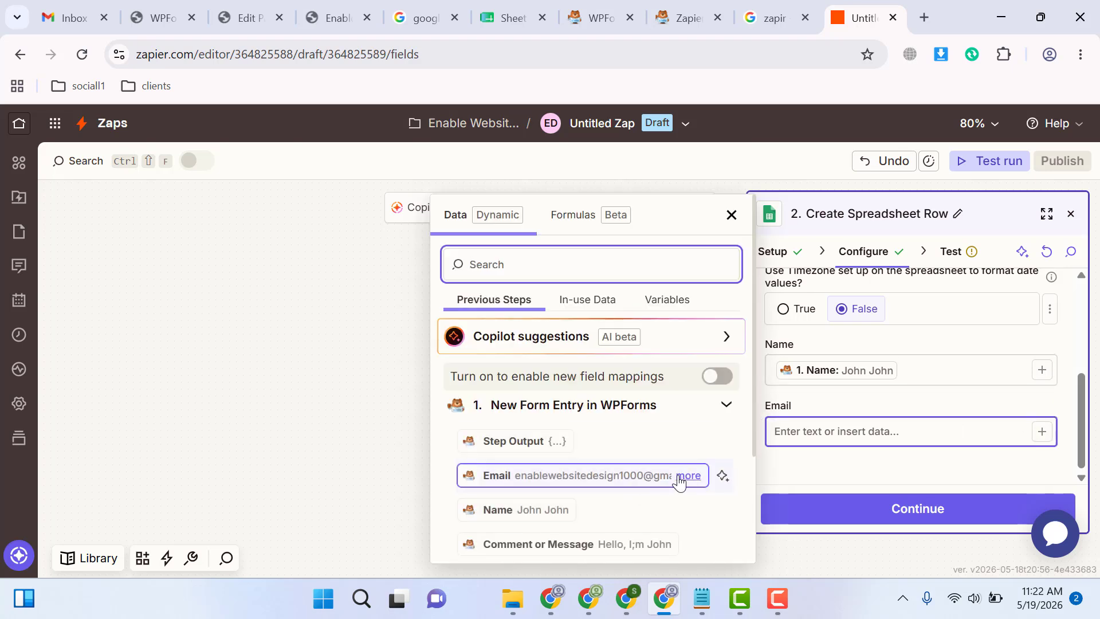
click(508, 480)
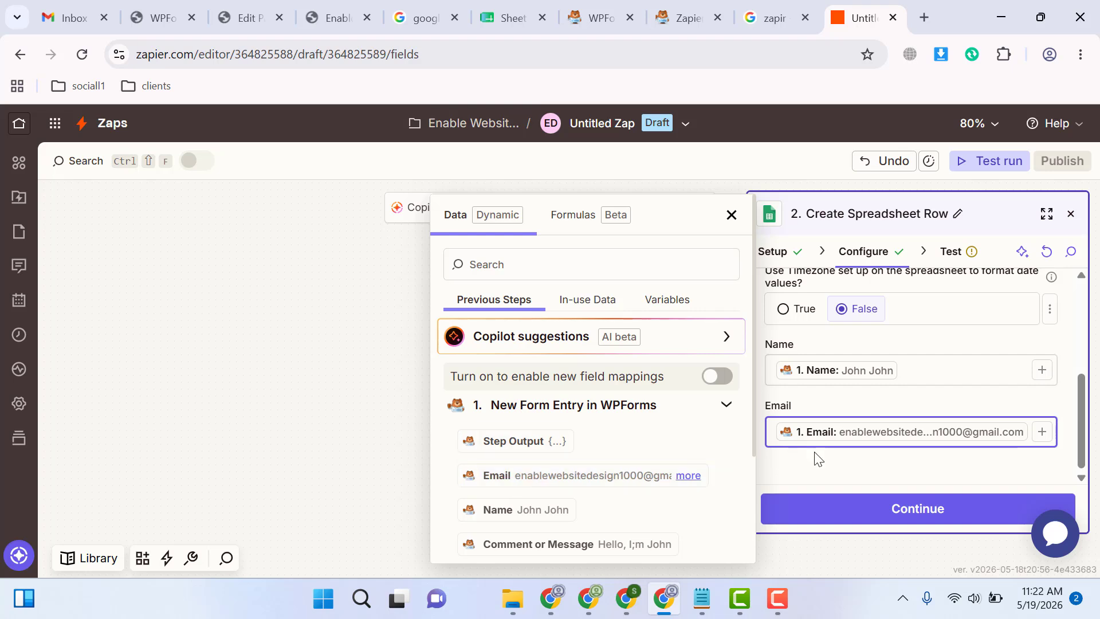
click(809, 467)
Continue to the Google Sheets action's test, send the test row and publish the Zap
click(872, 505)
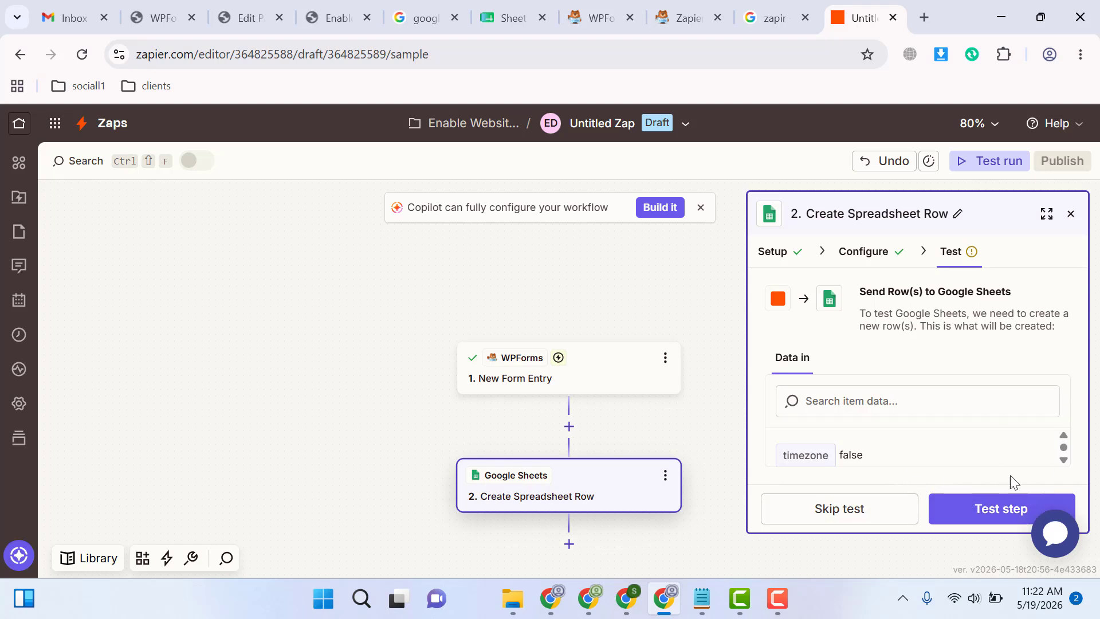
click(984, 510)
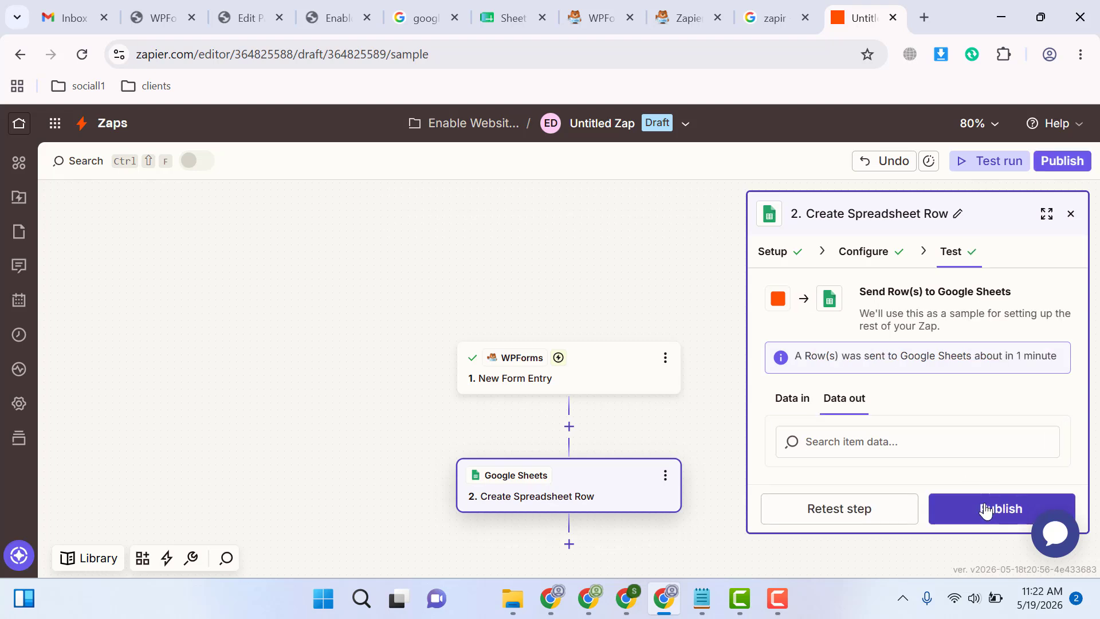
click(985, 510)
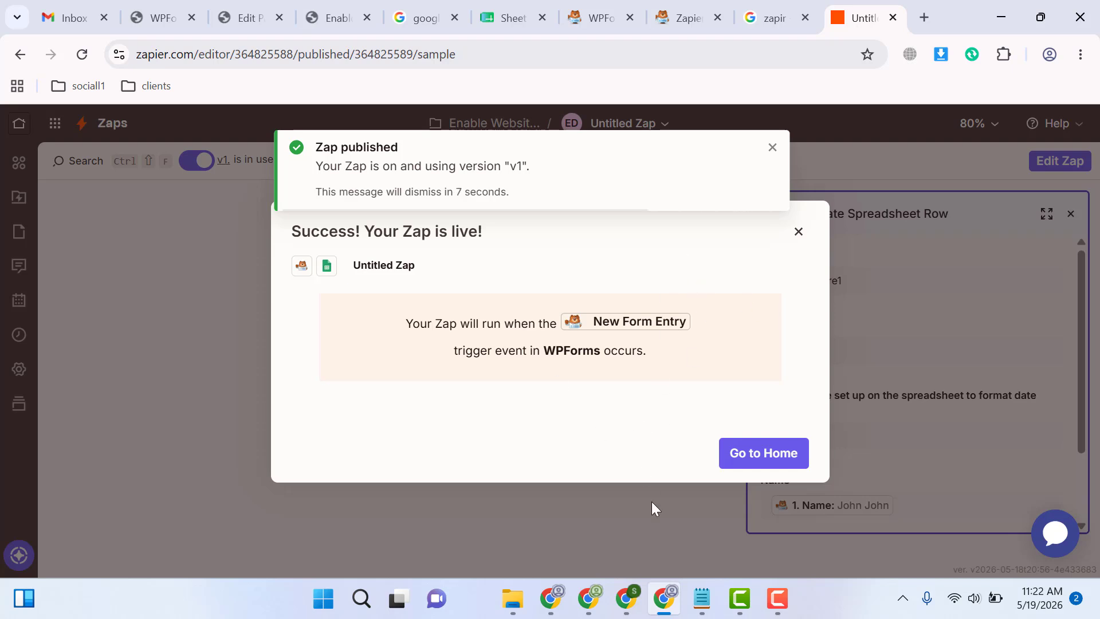
Switch to the WordPress site's browser window, log out of the site and reopen the Studio Design Contact1 page
mouse_move(626, 598)
click(624, 515)
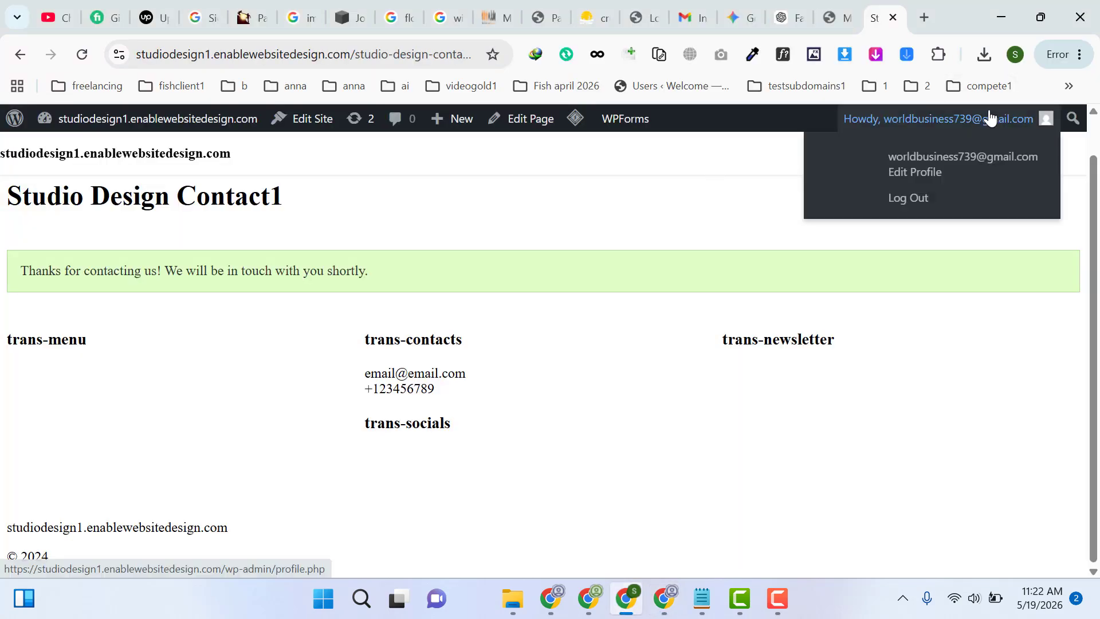
click(370, 39)
key(ctrl+c)
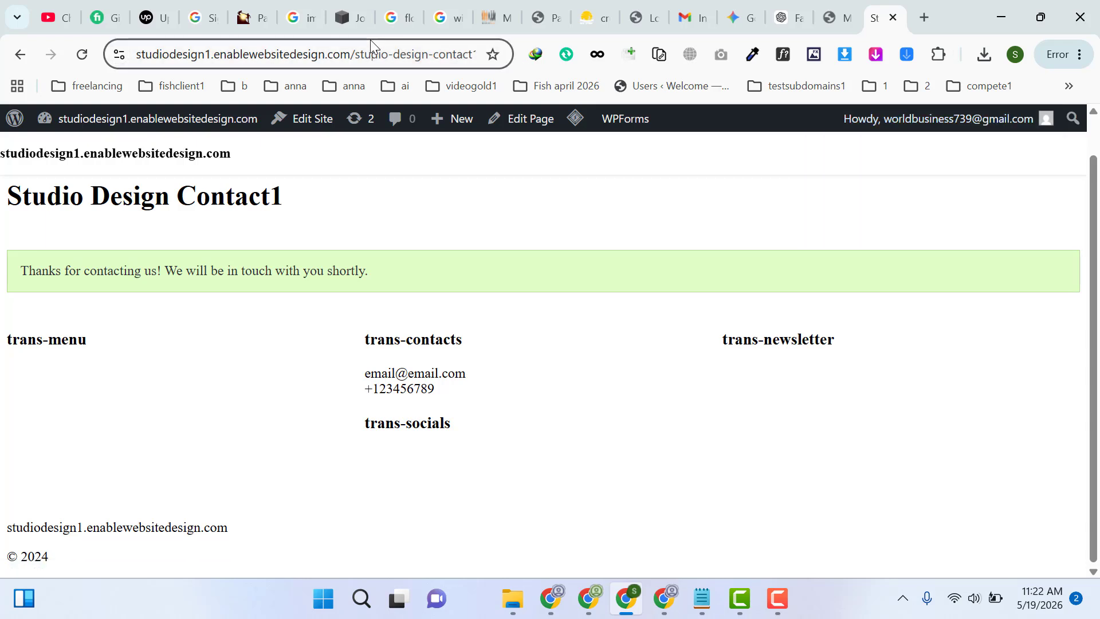
mouse_move(935, 123)
click(916, 197)
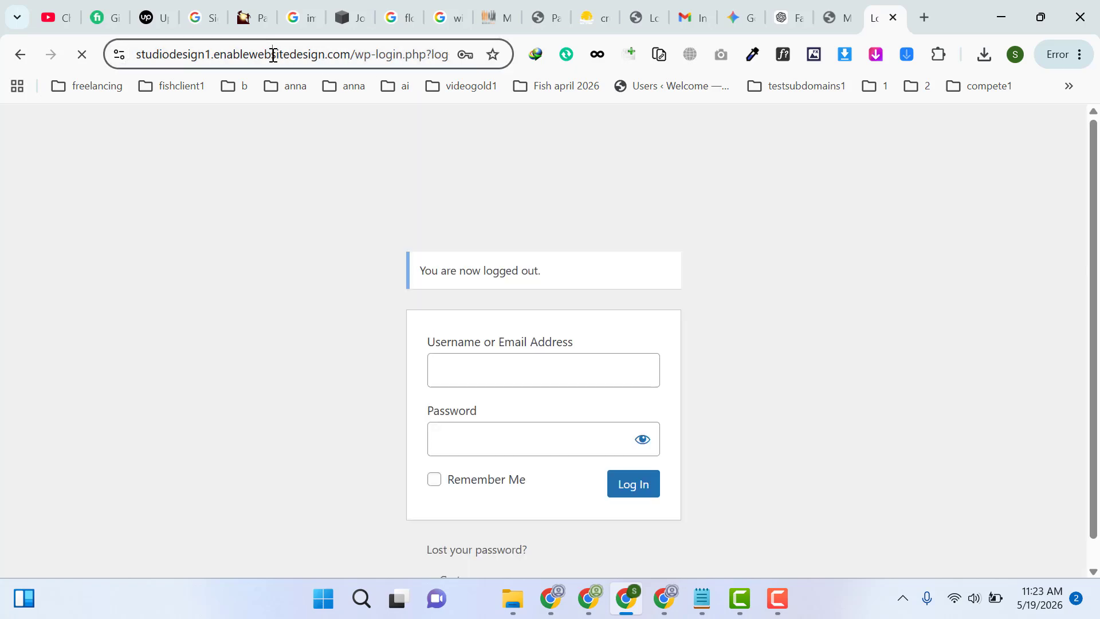
click(273, 56)
key(ctrl+v)
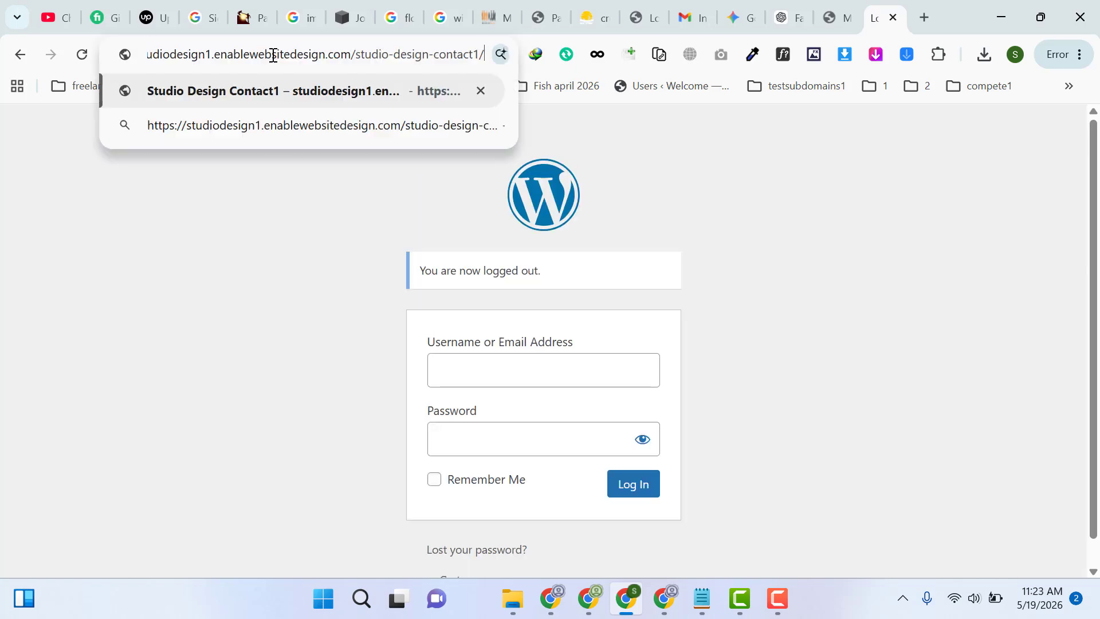
key(Return)
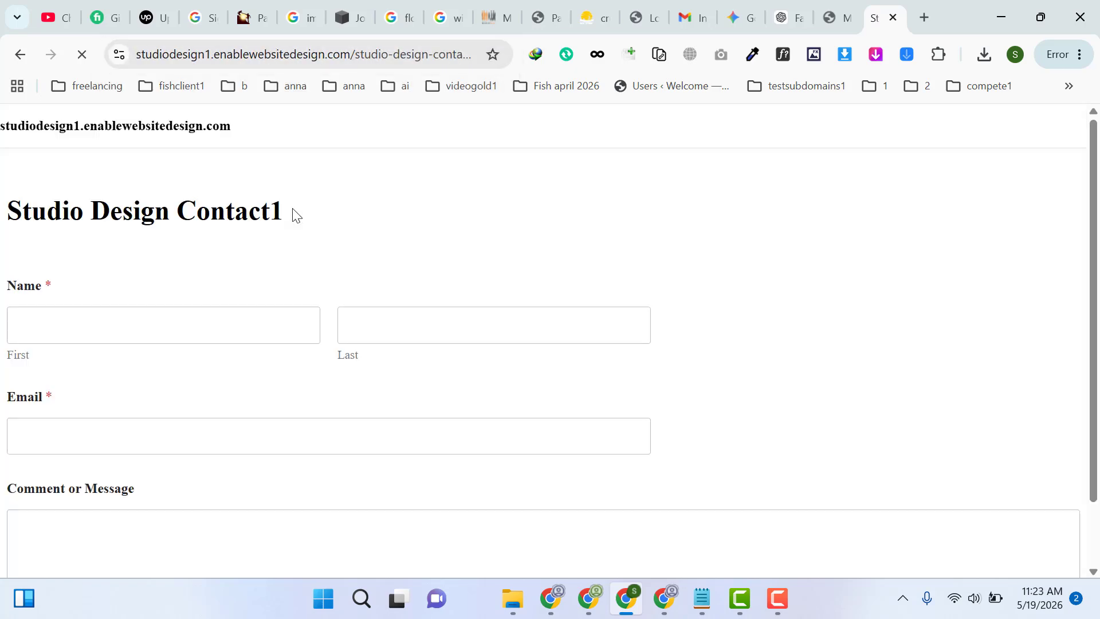
Fill in the contact form with a first and last name, an email address and a short greeting message, and submit it
click(135, 324)
text(Brandon)
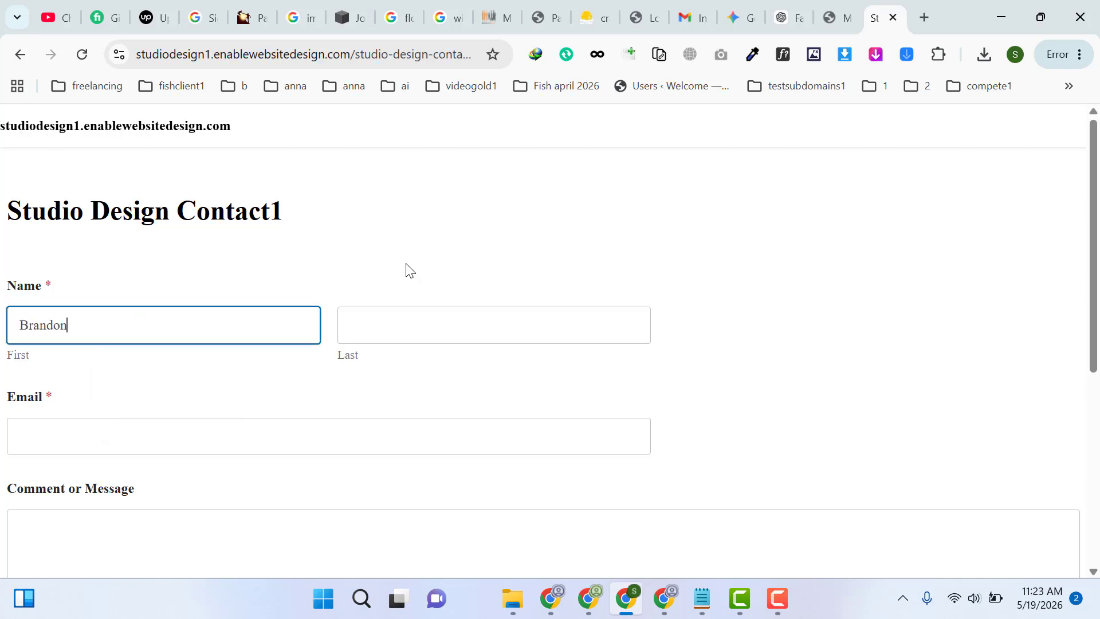
key(Tab)
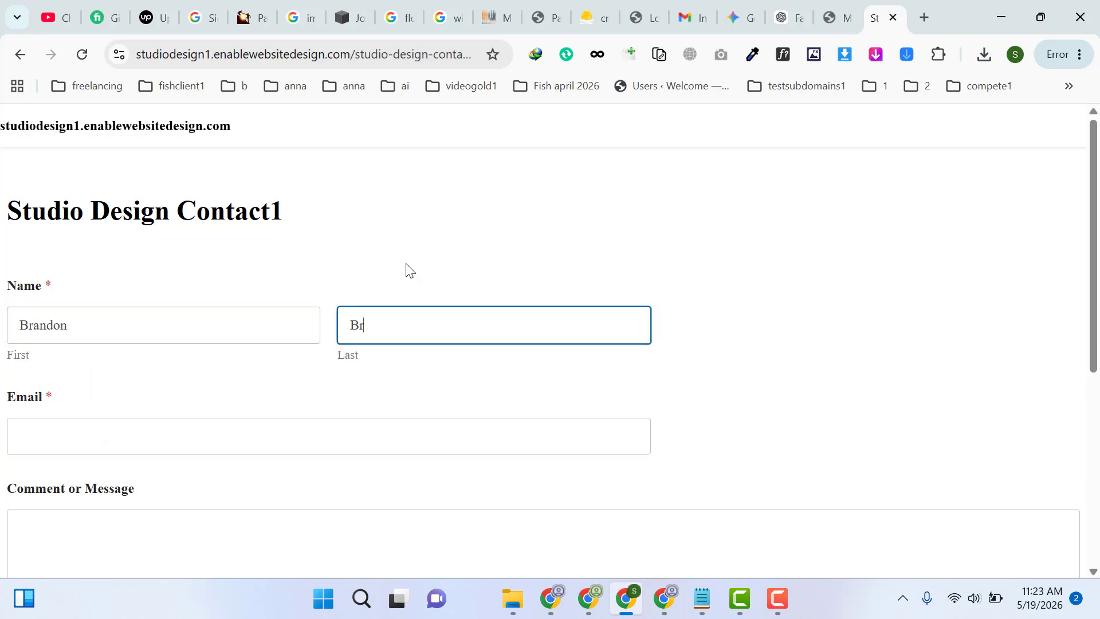
key(Tab)
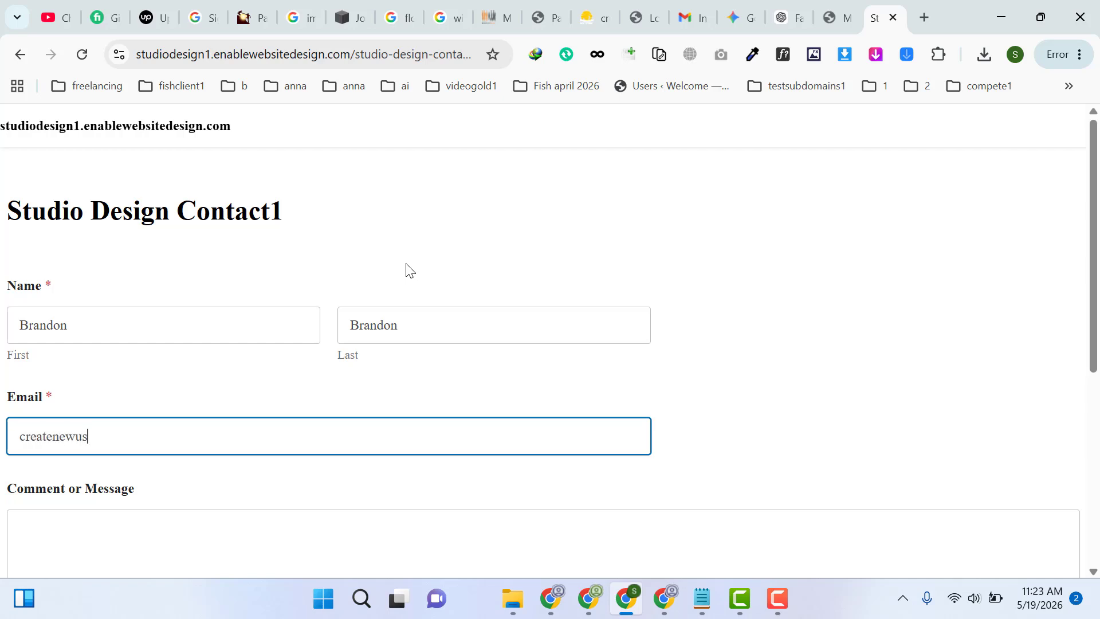
key(Tab)
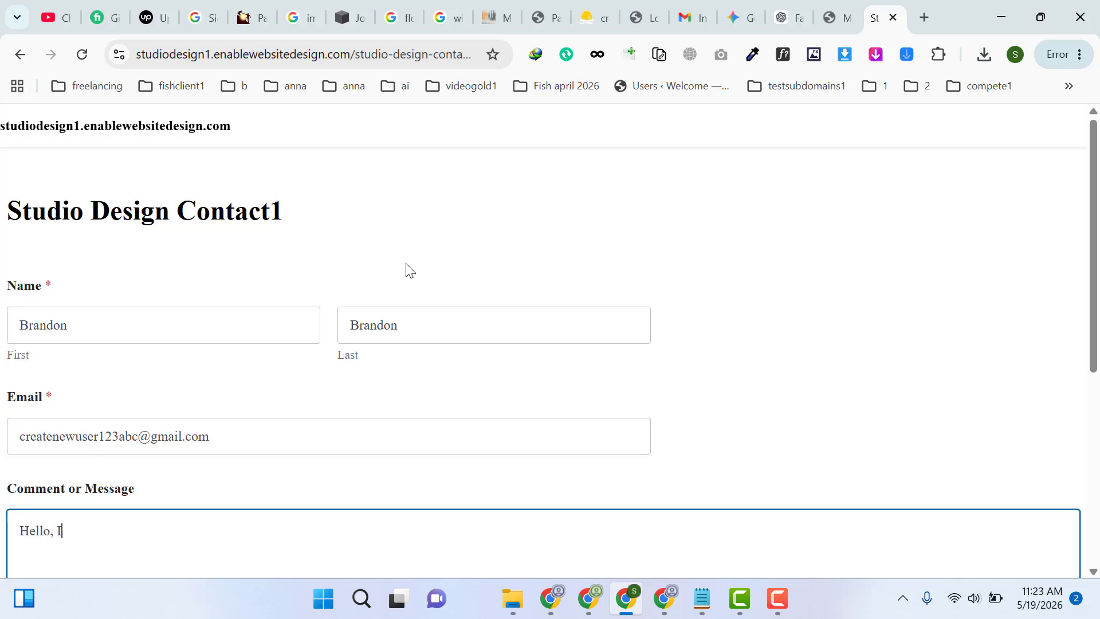
text(Hello, I am brandon)
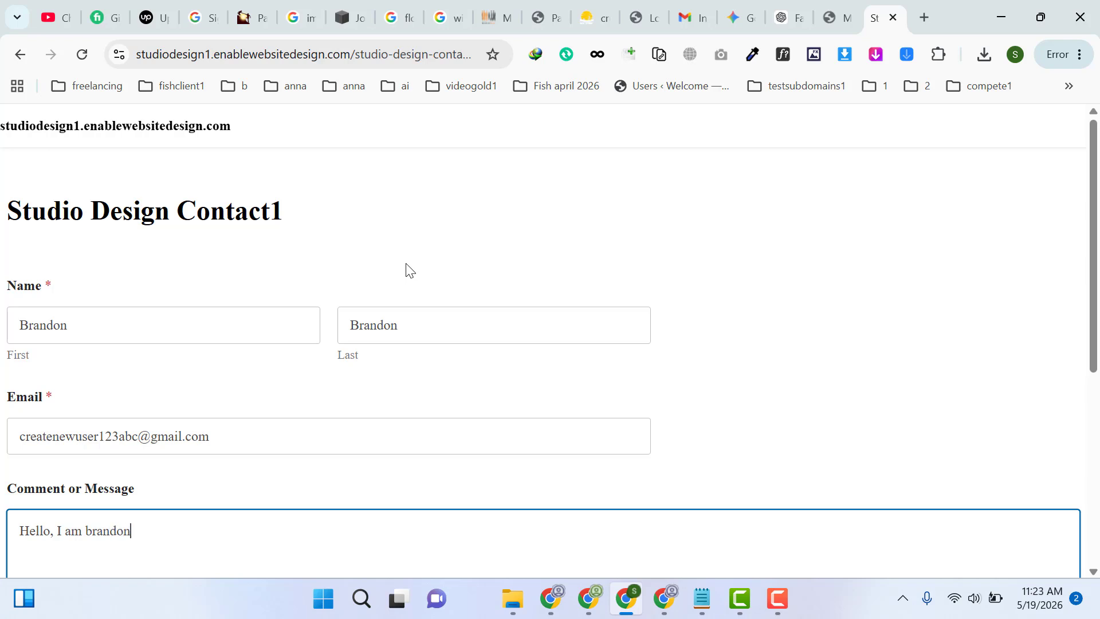
drag(1095, 309, 1096, 429)
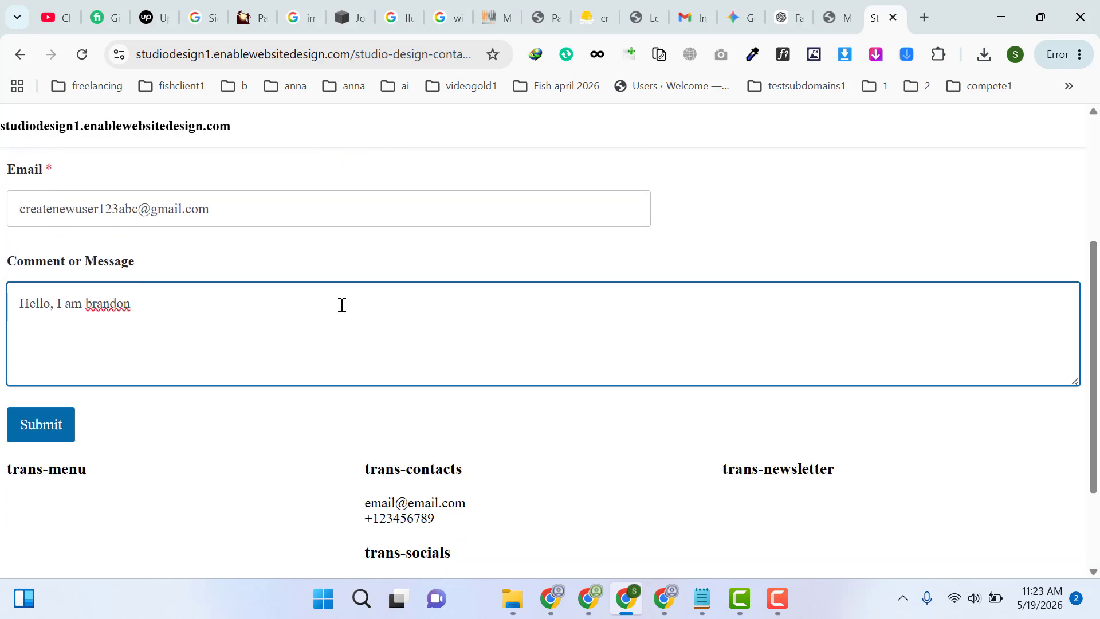
click(72, 541)
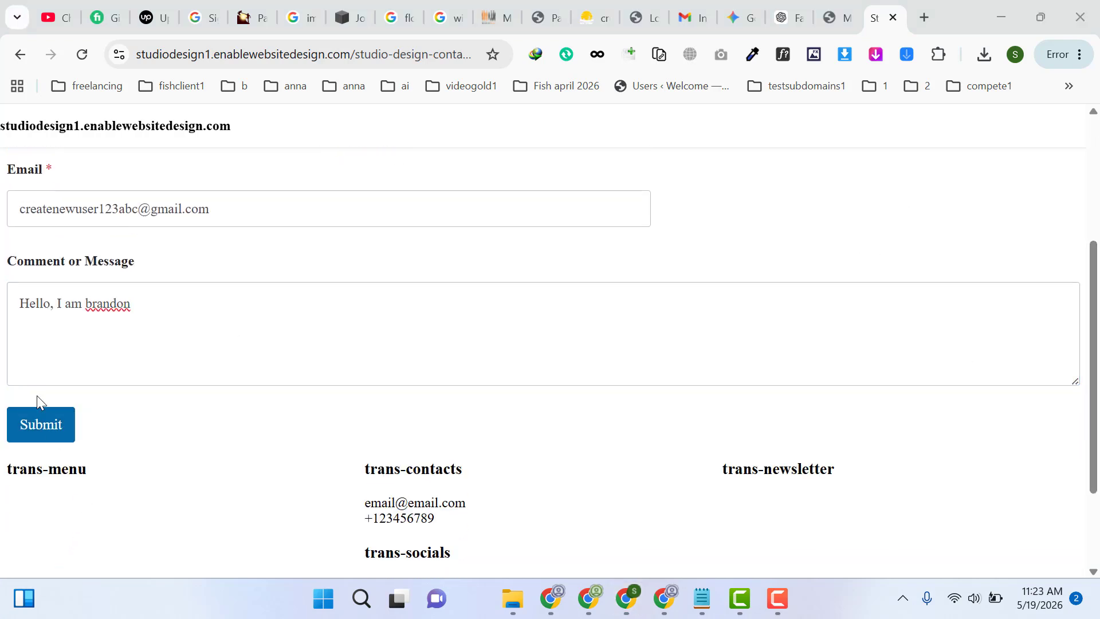
click(40, 425)
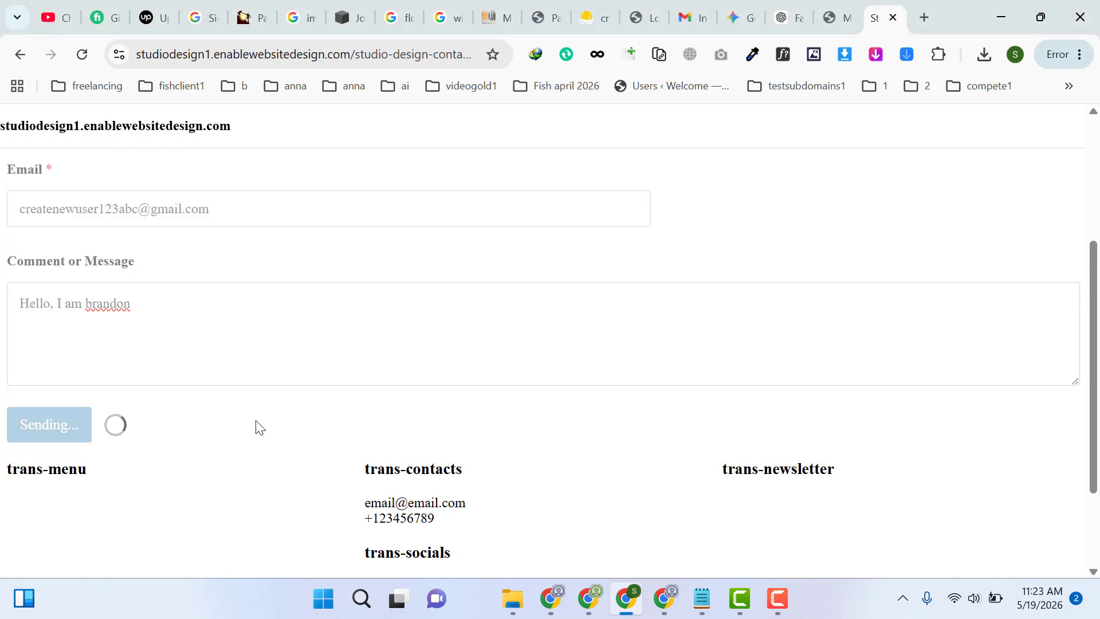
Switch back to the Sheet Explore1 spreadsheet and check its rows for the newly submitted form entry
click(664, 601)
click(536, 14)
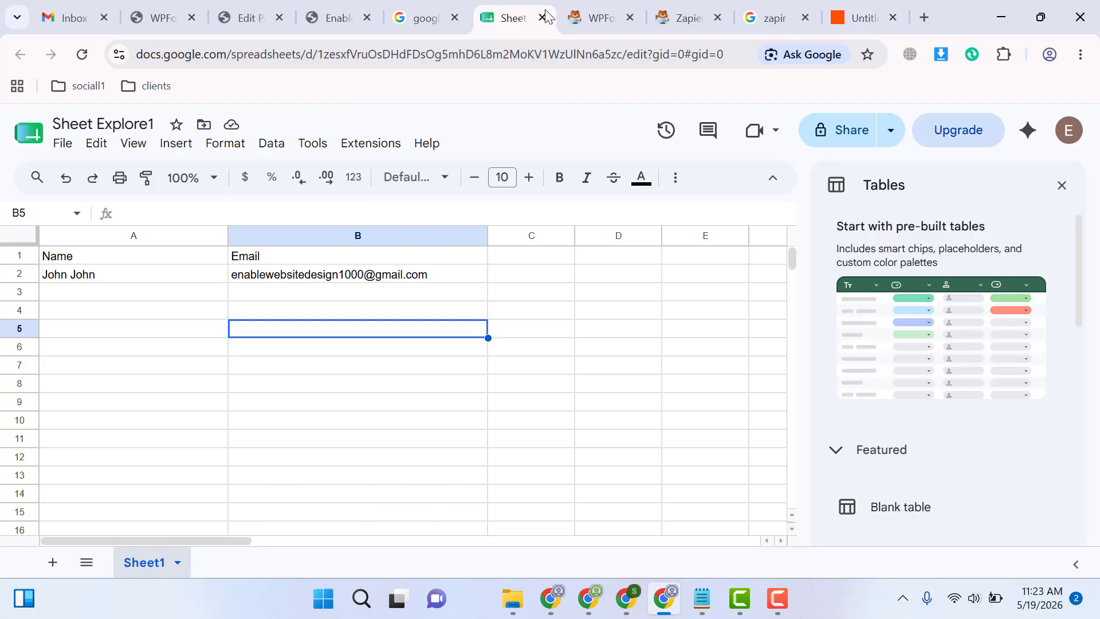
click(158, 338)
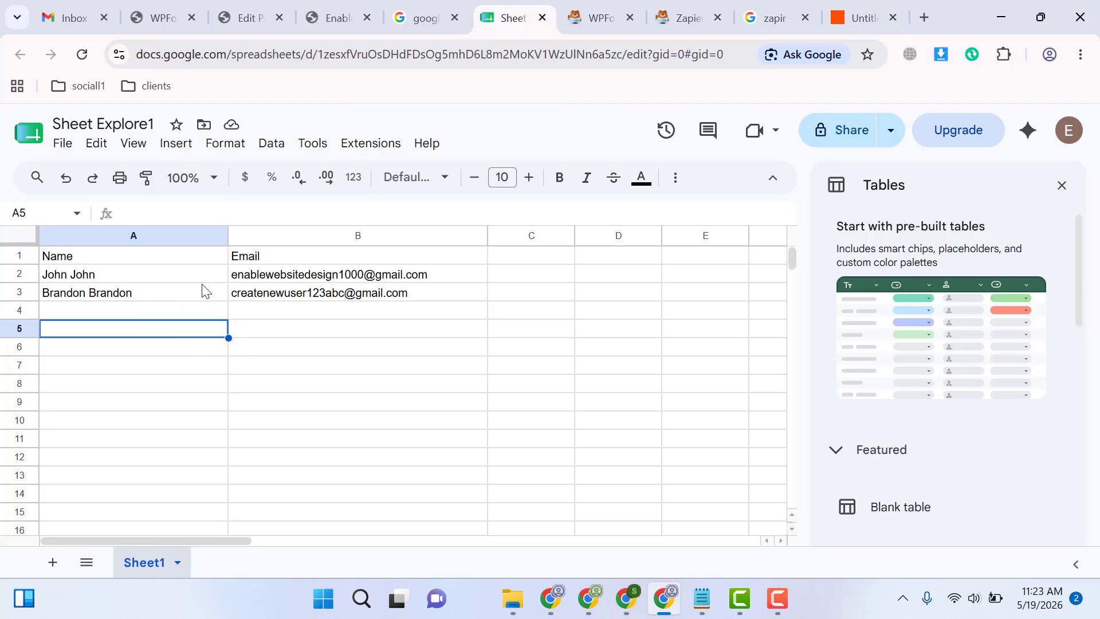